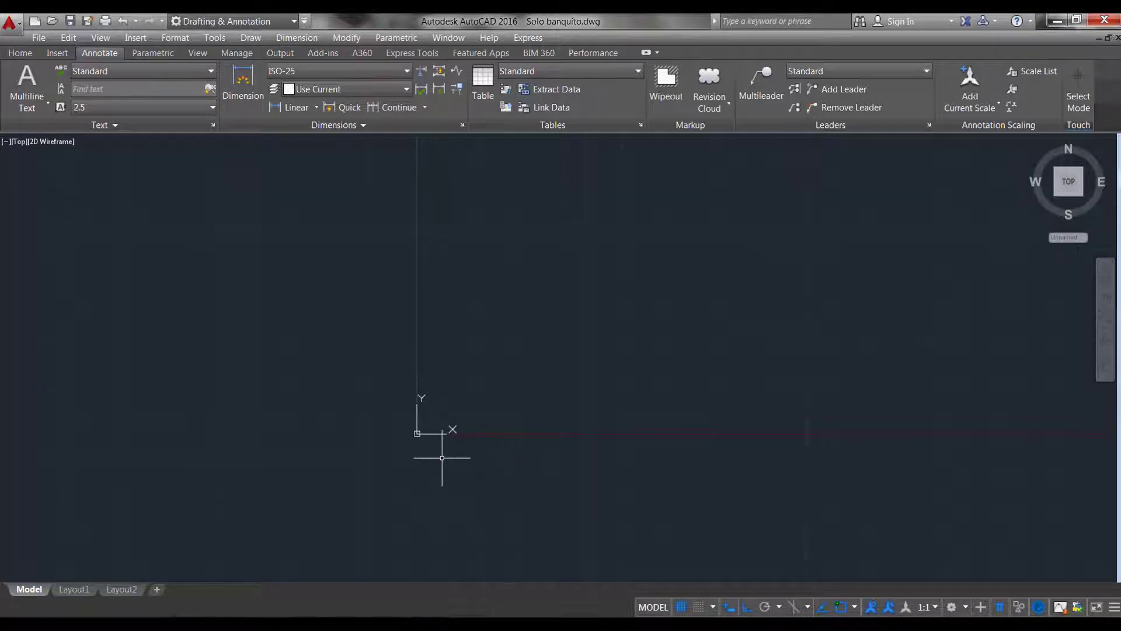
Draw a 40 by 40 square with its first corner at the origin.
{"action": "type", "text": "C"}
{"action": "key", "text": "Return"}
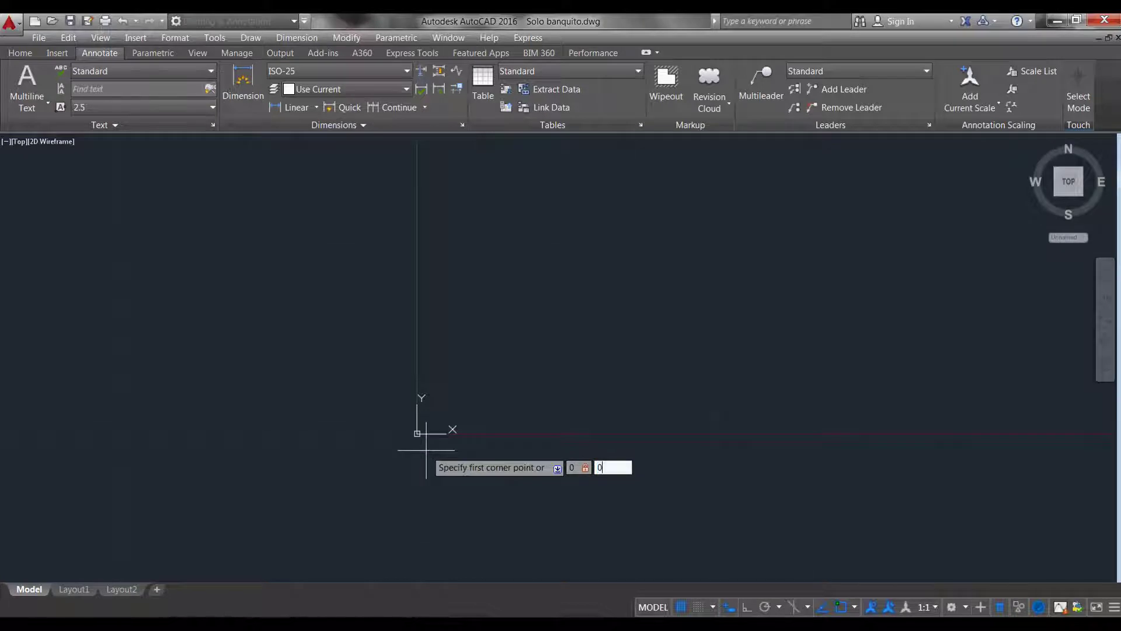
{"action": "left_click", "coordinate": [417, 434]}
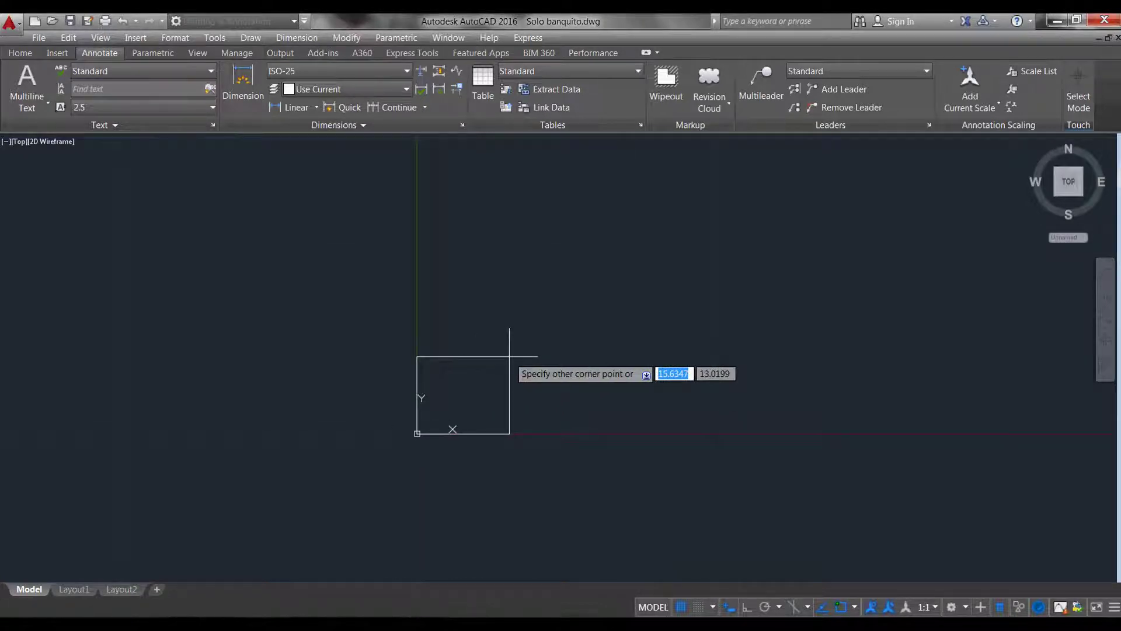
{"action": "type", "text": "40"}
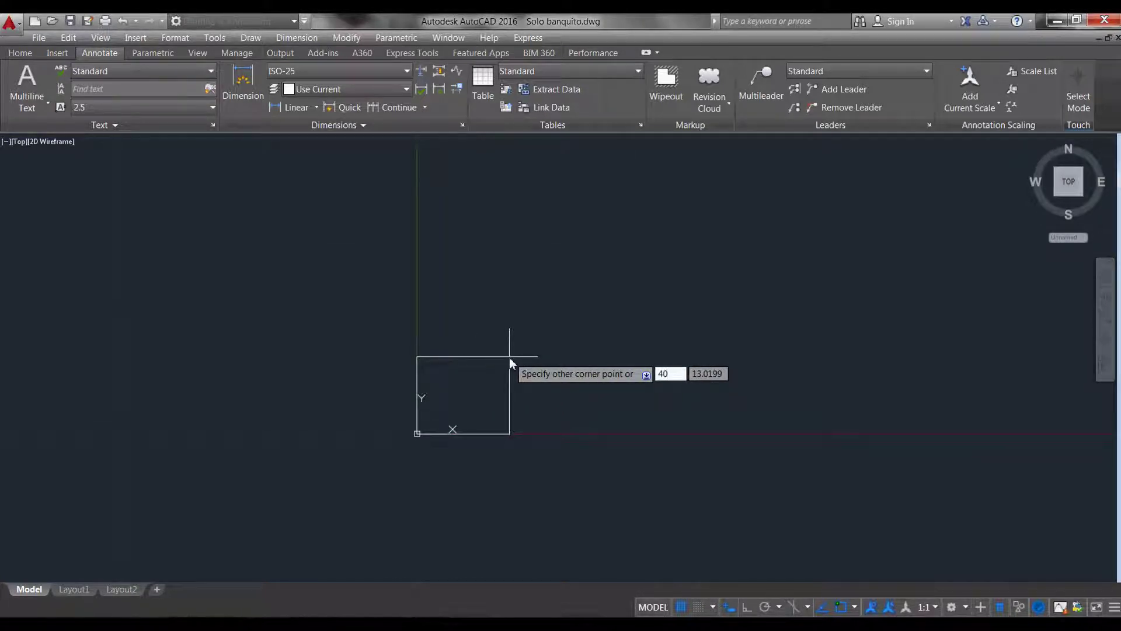
{"action": "key", "text": "Tab"}
{"action": "type", "text": "40"}
{"action": "key", "text": "Return"}
Draw a separate 34 by 34 square below the first one.
{"action": "scroll", "coordinate": [448, 294], "scroll_direction": "down", "scroll_amount": 2}
{"action": "middle_click_drag", "start_coordinate": [639, 465], "coordinate": [533, 423]}
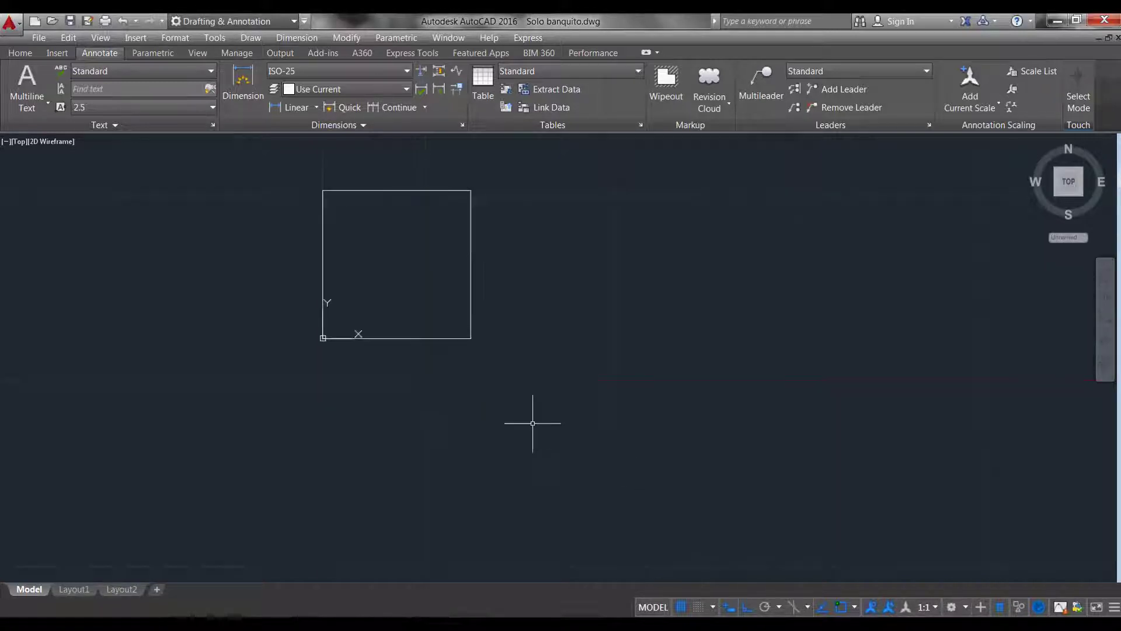
{"action": "type", "text": "rec"}
{"action": "key", "text": "Return"}
{"action": "left_click", "coordinate": [421, 466]}
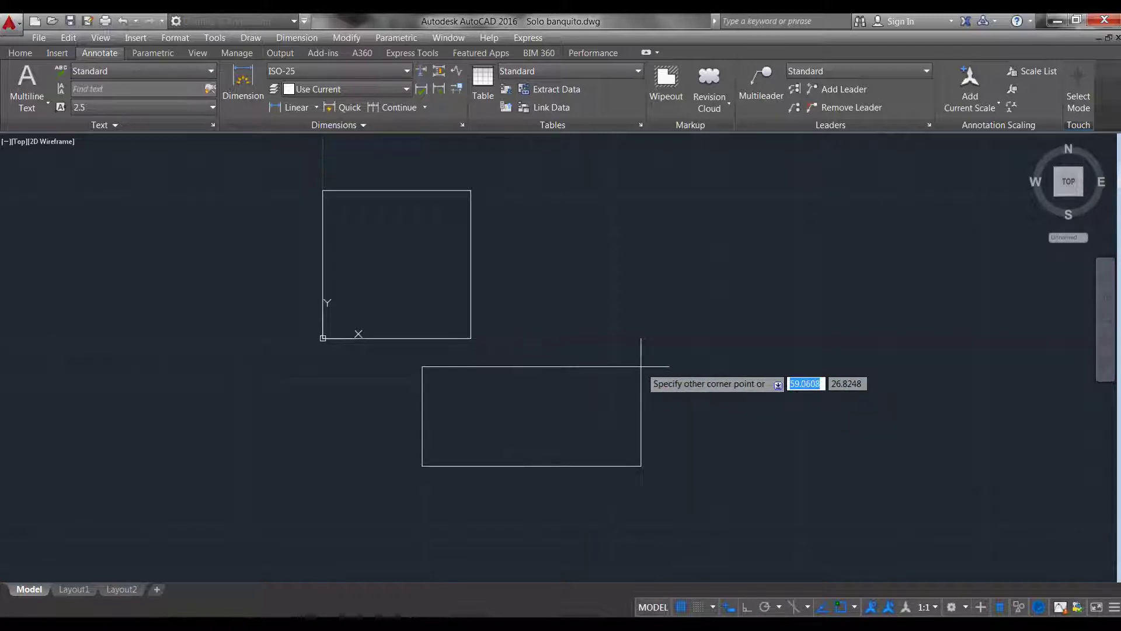
{"action": "key", "text": "Tab"}
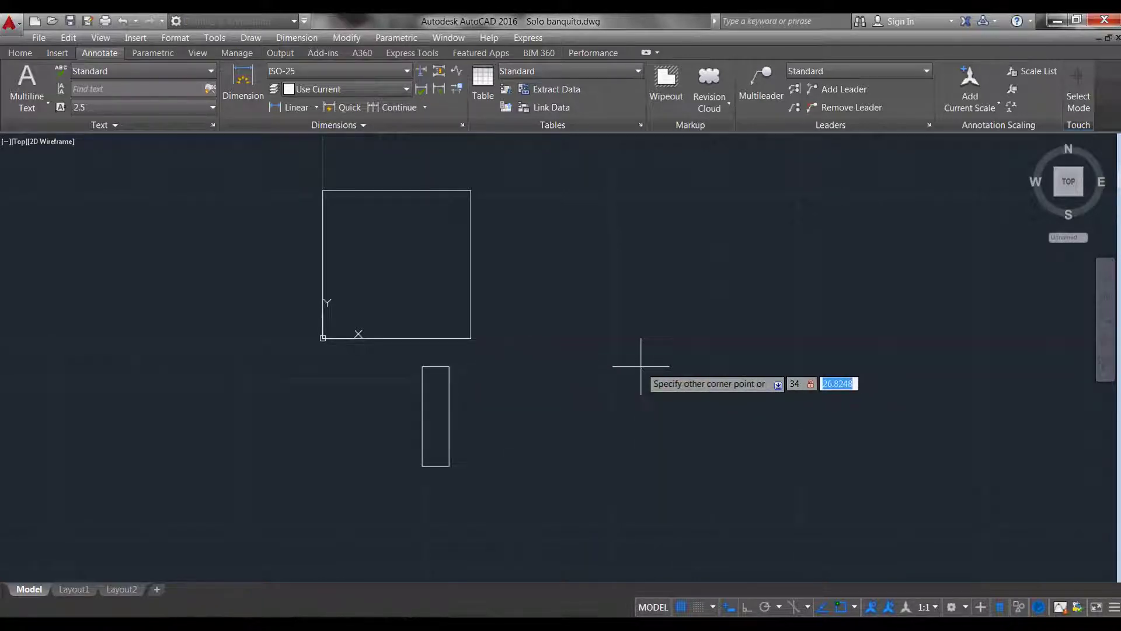
{"action": "type", "text": "34"}
{"action": "key", "text": "Return"}
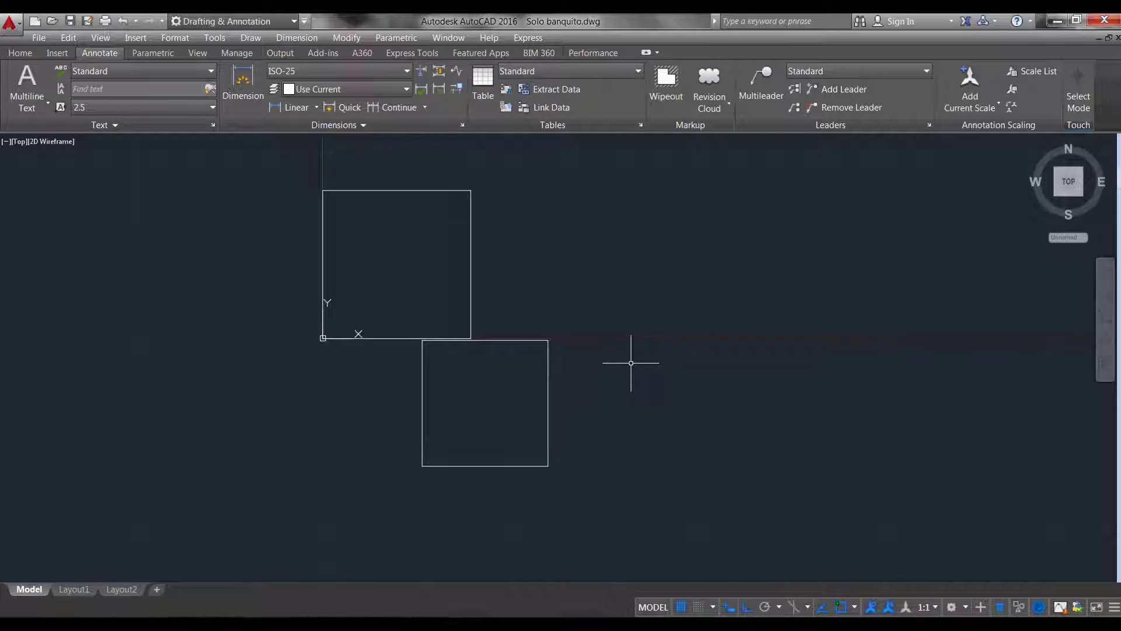
{"action": "type", "text": "L"}
Draw corner-to-corner diagonal guide lines across the small and large squares.
{"action": "key", "text": "Return"}
{"action": "left_click", "coordinate": [422, 466]}
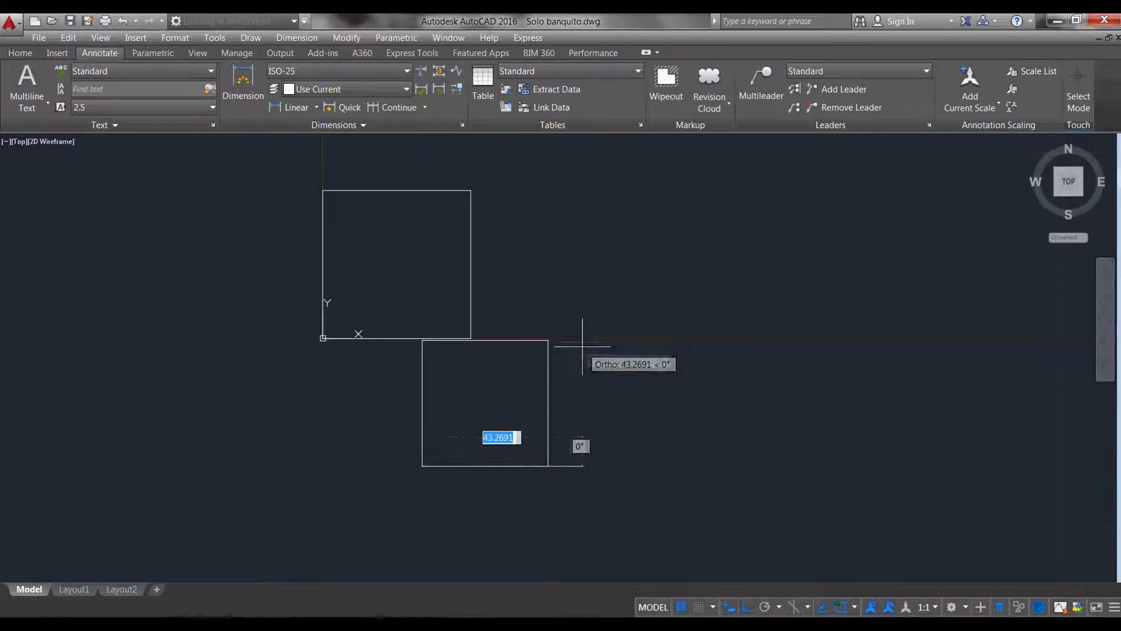
{"action": "left_click", "coordinate": [547, 341]}
{"action": "key", "text": "Return"}
{"action": "key", "text": "Return"}
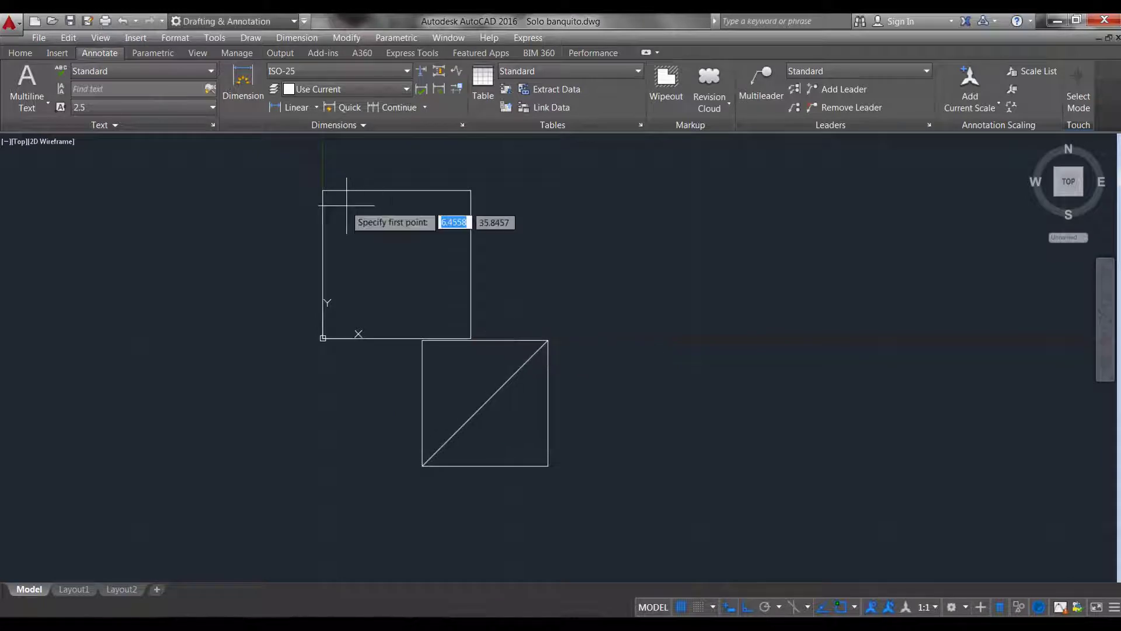
{"action": "left_click", "coordinate": [323, 161]}
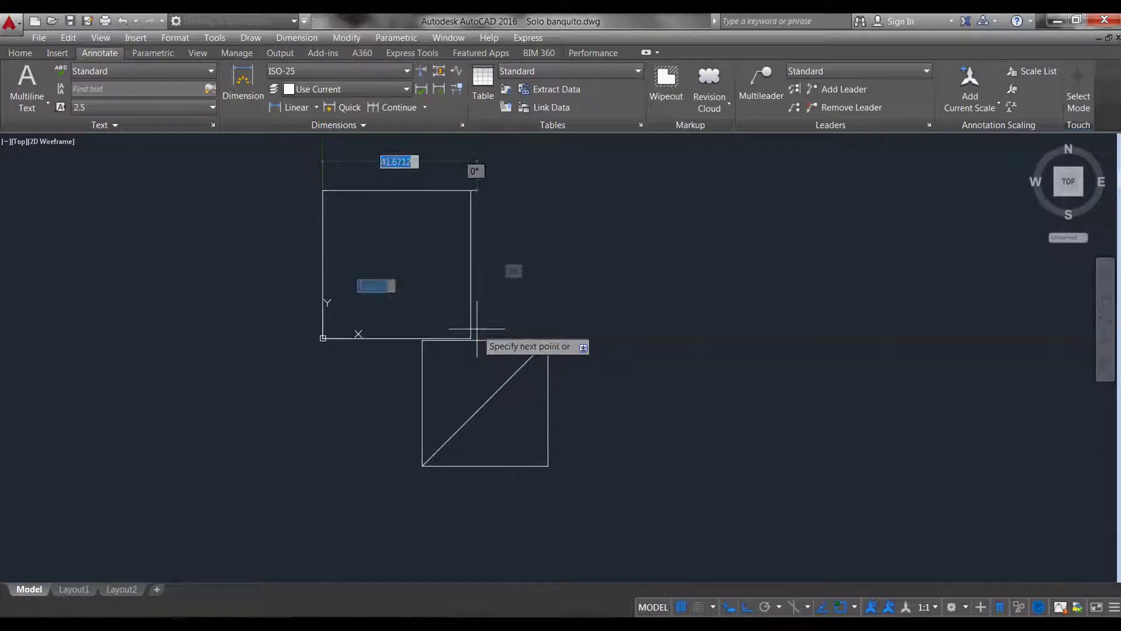
{"action": "left_click", "coordinate": [470, 338]}
{"action": "key", "text": "Return"}
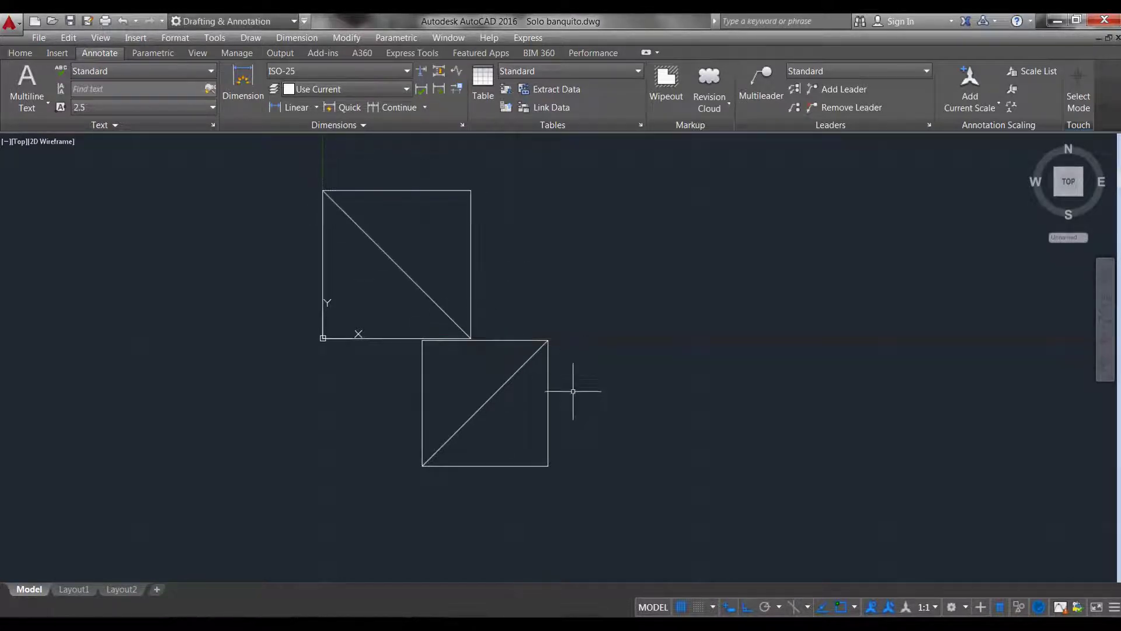
{"action": "type", "text": "M"}
Move the small square from its diagonal midpoint to the large square's centre.
{"action": "key", "text": "Return"}
{"action": "left_click", "coordinate": [613, 412]}
{"action": "left_click", "coordinate": [519, 432]}
{"action": "key", "text": "Return"}
{"action": "left_click", "coordinate": [484, 403]}
{"action": "left_click", "coordinate": [399, 264]}
Delete the diagonal guide lines and recentre the nested squares in view.
{"action": "left_click", "coordinate": [388, 254]}
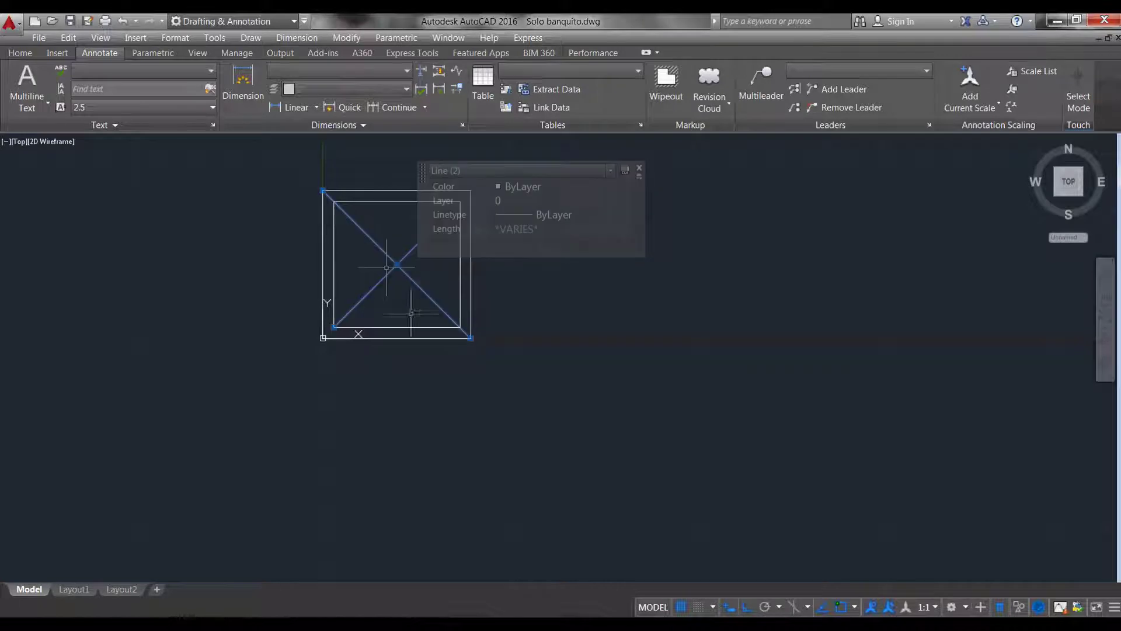
{"action": "key", "text": "Delete"}
{"action": "middle_click_drag", "start_coordinate": [515, 329], "coordinate": [603, 376]}
{"action": "scroll", "coordinate": [575, 359], "scroll_direction": "up", "scroll_amount": 2}
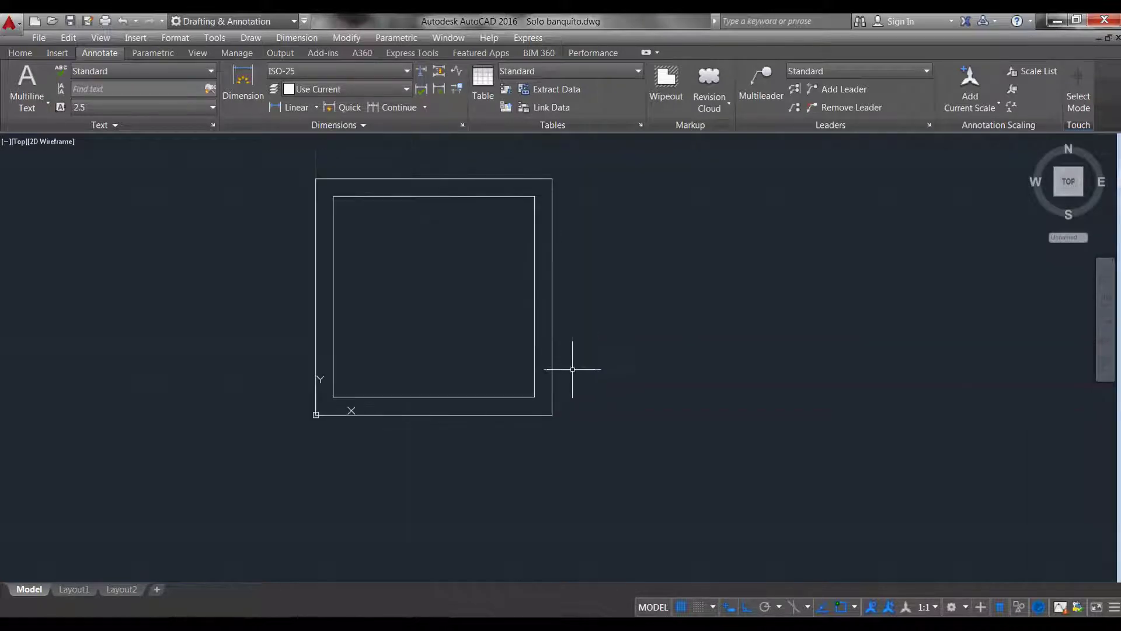
{"action": "type", "text": "V"}
Switch the drawing to the southwest isometric view.
{"action": "key", "text": "Return"}
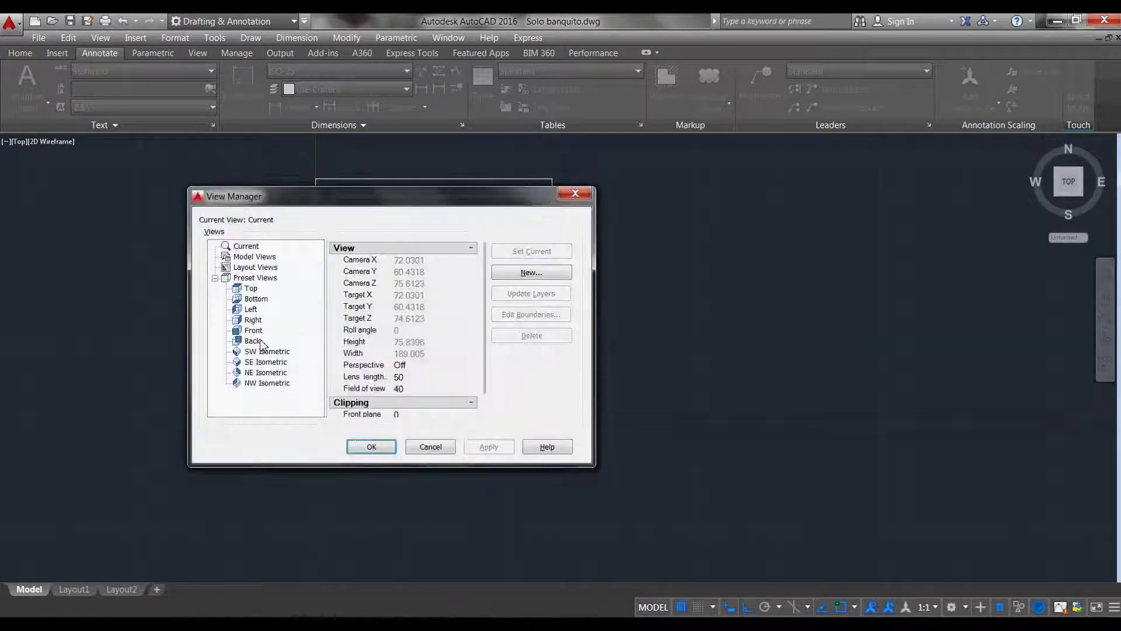
{"action": "left_click", "coordinate": [372, 446]}
{"action": "mouse_move", "coordinate": [721, 501]}
{"action": "middle_mouse_down"}
{"action": "mouse_move", "coordinate": [559, 464]}
{"action": "mouse_move", "coordinate": [525, 474]}
{"action": "middle_mouse_up"}
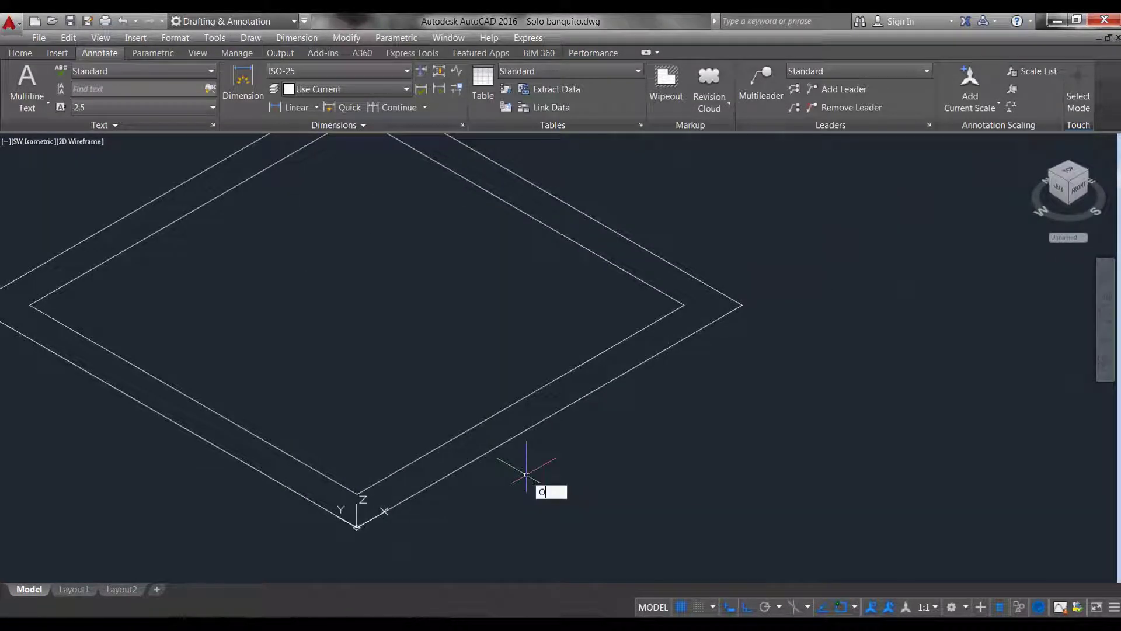
Offset the outer and inner squares 1 unit inward.
{"action": "key", "text": "Return"}
{"action": "key", "text": "Return"}
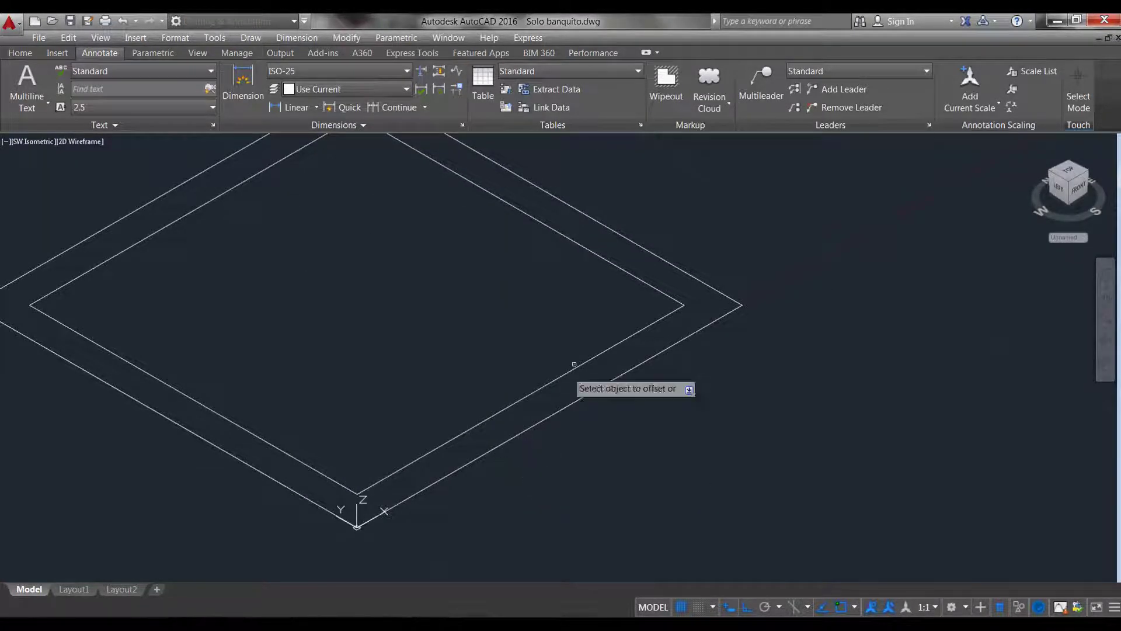
{"action": "left_click", "coordinate": [634, 244]}
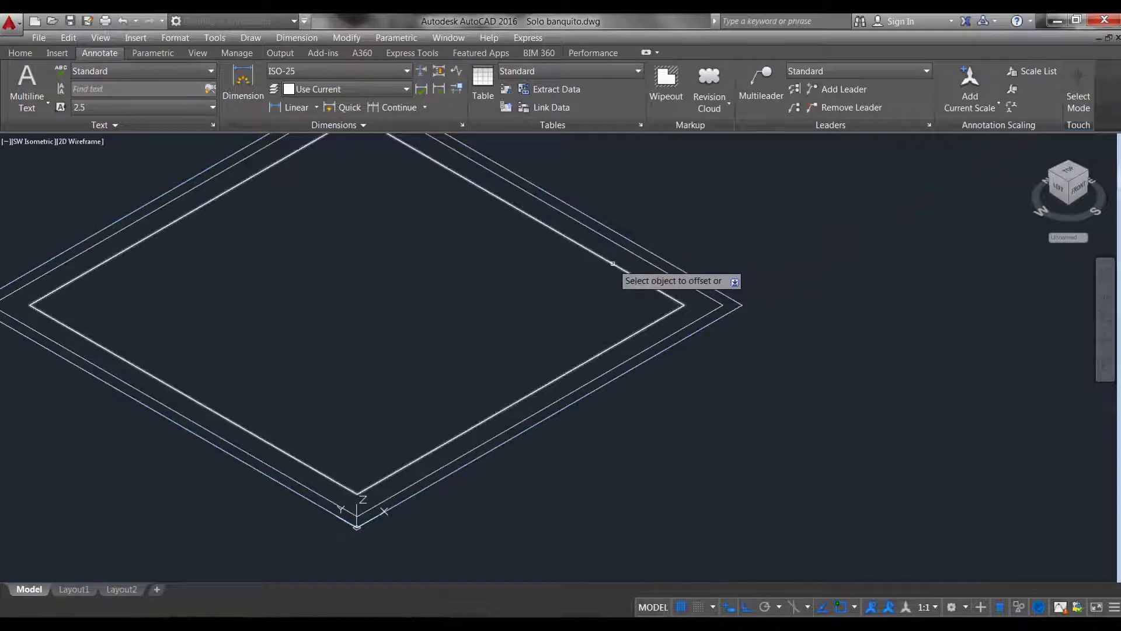
{"action": "left_click", "coordinate": [614, 344]}
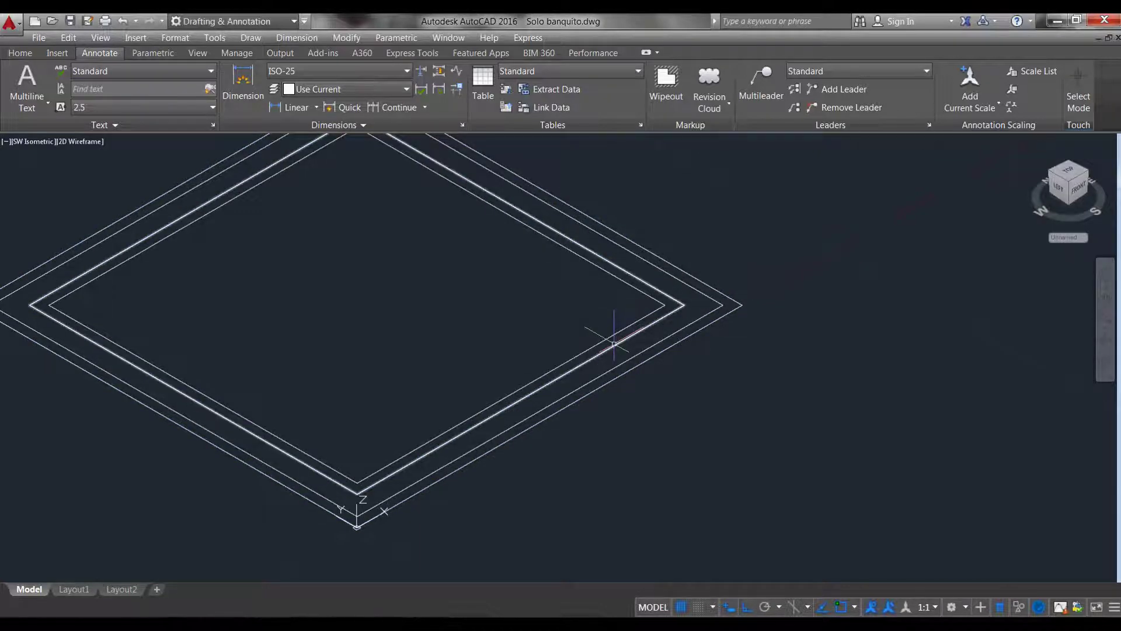
{"action": "type", "text": "M"}
{"action": "left_click", "coordinate": [618, 344]}
Raise the inner square and its offset copy 6 units along Z.
{"action": "left_click", "coordinate": [626, 340]}
{"action": "left_click", "coordinate": [602, 341]}
{"action": "scroll", "coordinate": [642, 380], "scroll_direction": "down", "scroll_amount": 3}
{"action": "type", "text": "ext"}
{"action": "key", "text": "Return"}
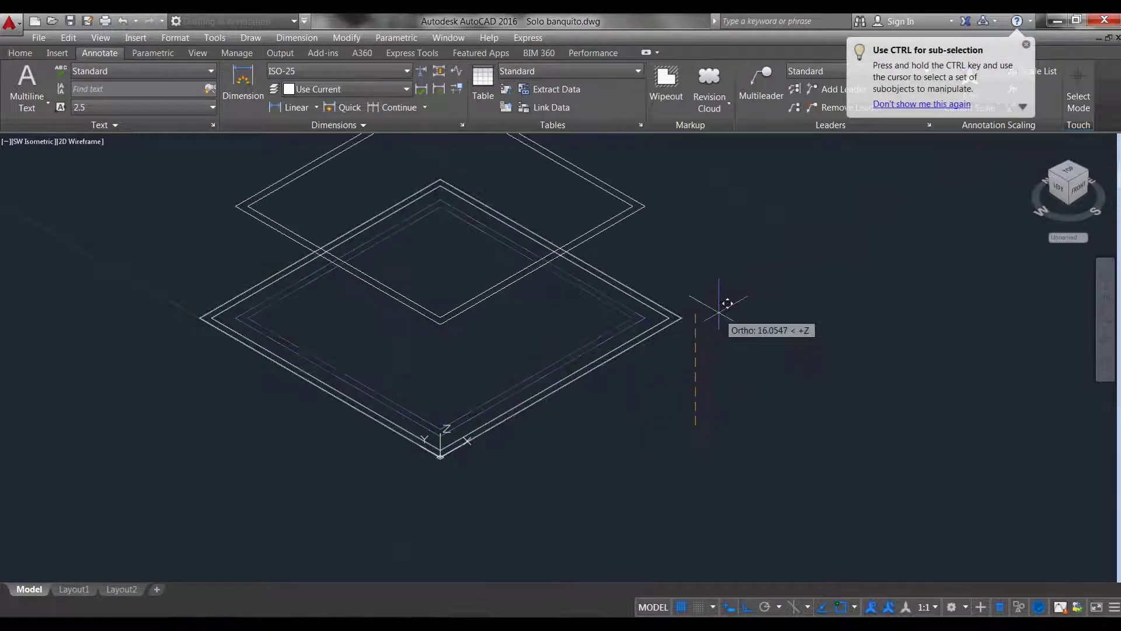
{"action": "type", "text": "62.5"}
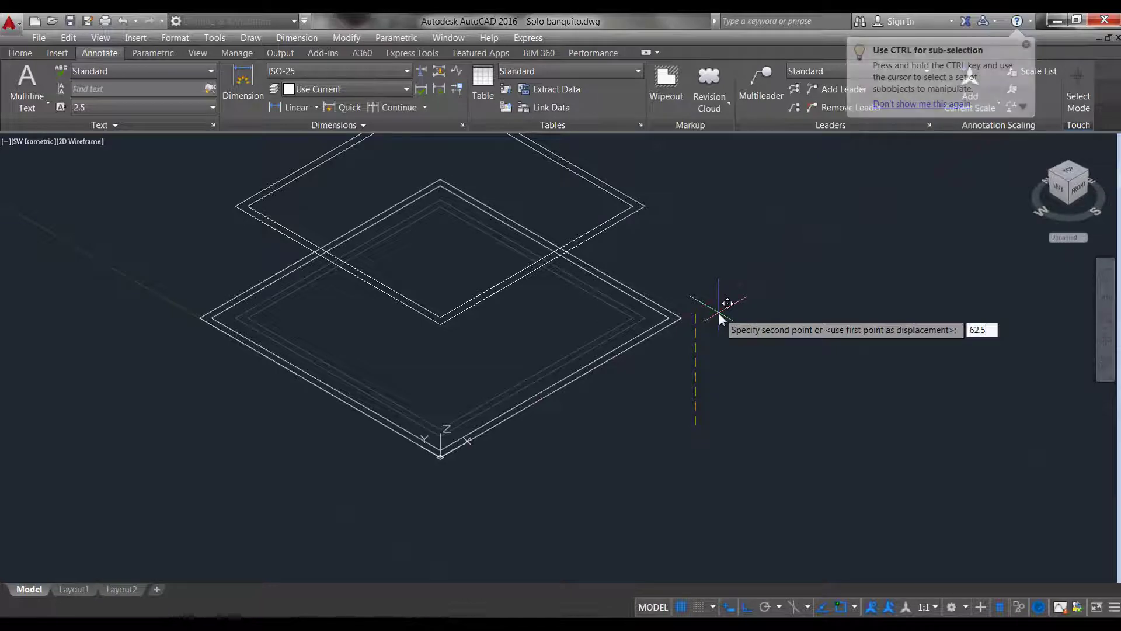
{"action": "key", "text": "Return"}
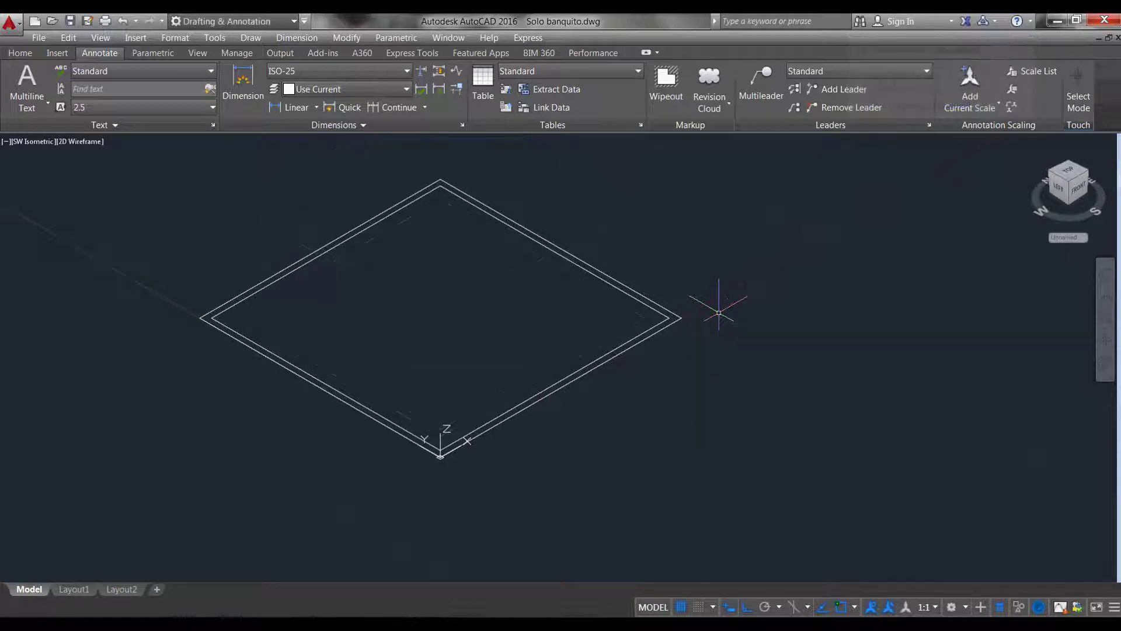
{"action": "scroll", "coordinate": [719, 312], "scroll_direction": "down", "scroll_amount": 3}
{"action": "scroll", "coordinate": [676, 421], "scroll_direction": "down", "scroll_amount": 2}
{"action": "middle_click_drag", "start_coordinate": [675, 420], "coordinate": [624, 479]}
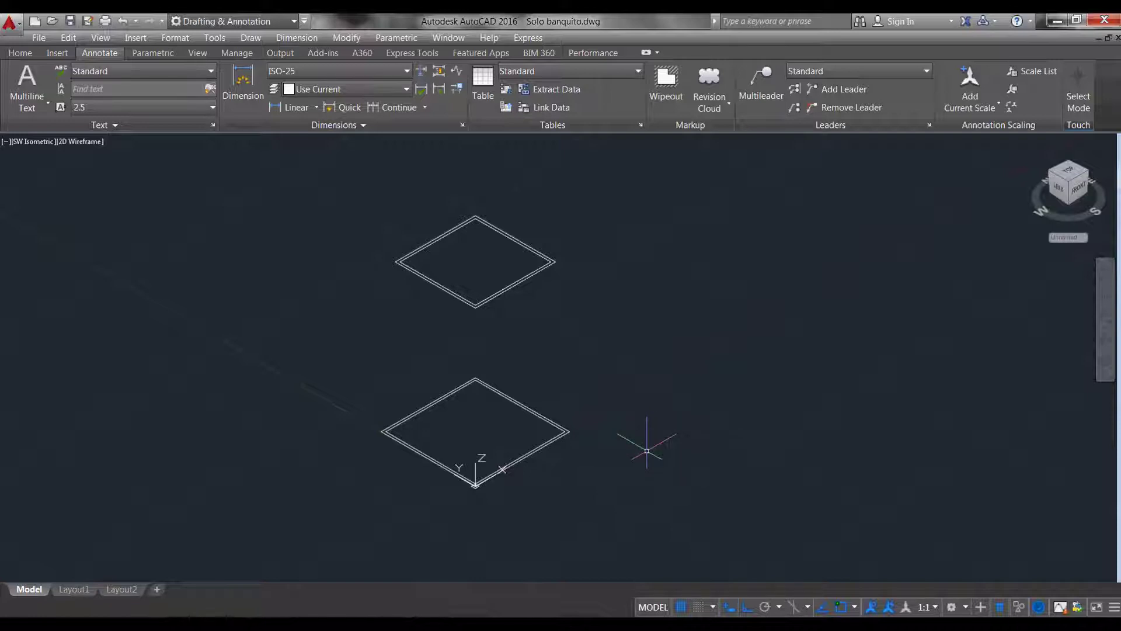
Copy both square pairs 150 units to the side.
{"action": "type", "text": "o"}
{"action": "key", "text": "Return"}
{"action": "left_click", "coordinate": [602, 502]}
{"action": "left_click", "coordinate": [520, 286]}
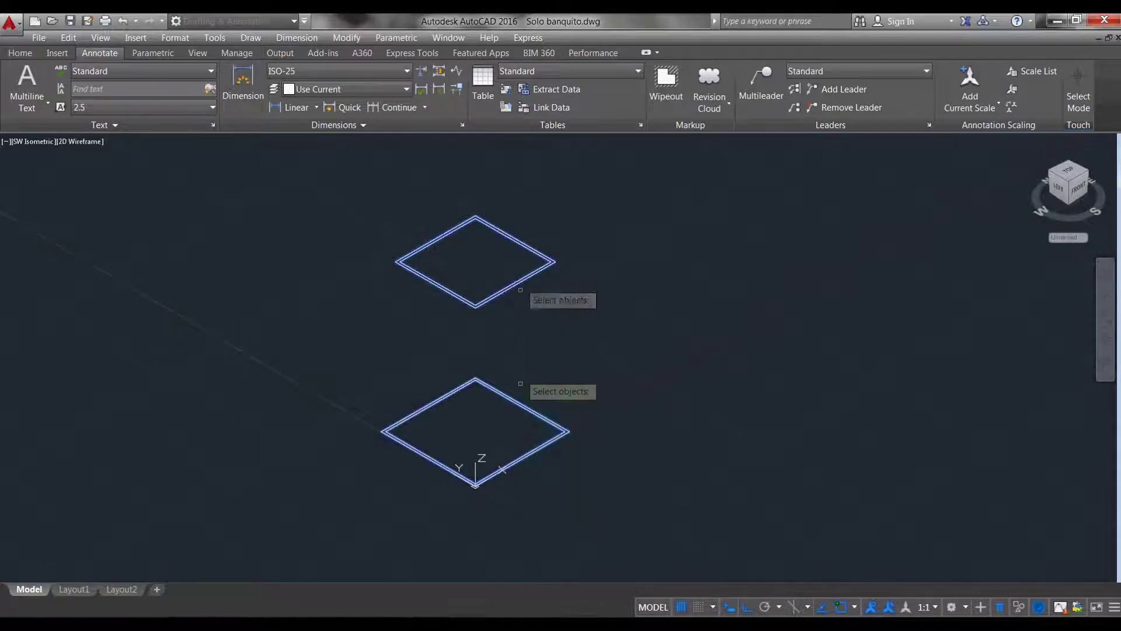
{"action": "key", "text": "Return"}
{"action": "left_click", "coordinate": [624, 514]}
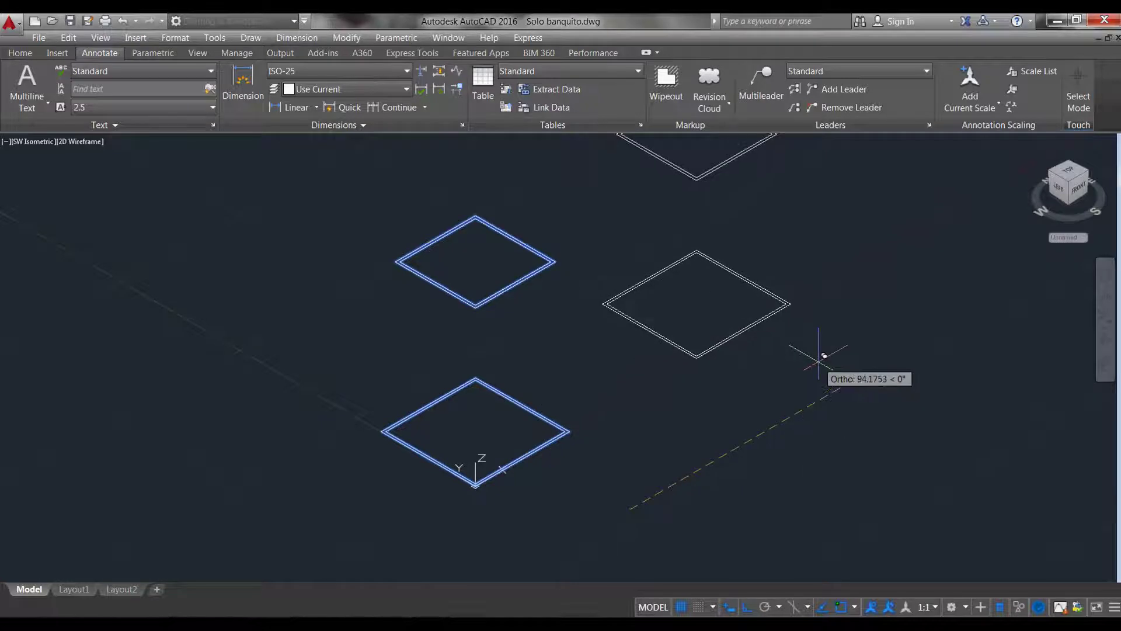
{"action": "type", "text": "150"}
{"action": "key", "text": "Return"}
{"action": "key", "text": "Escape"}
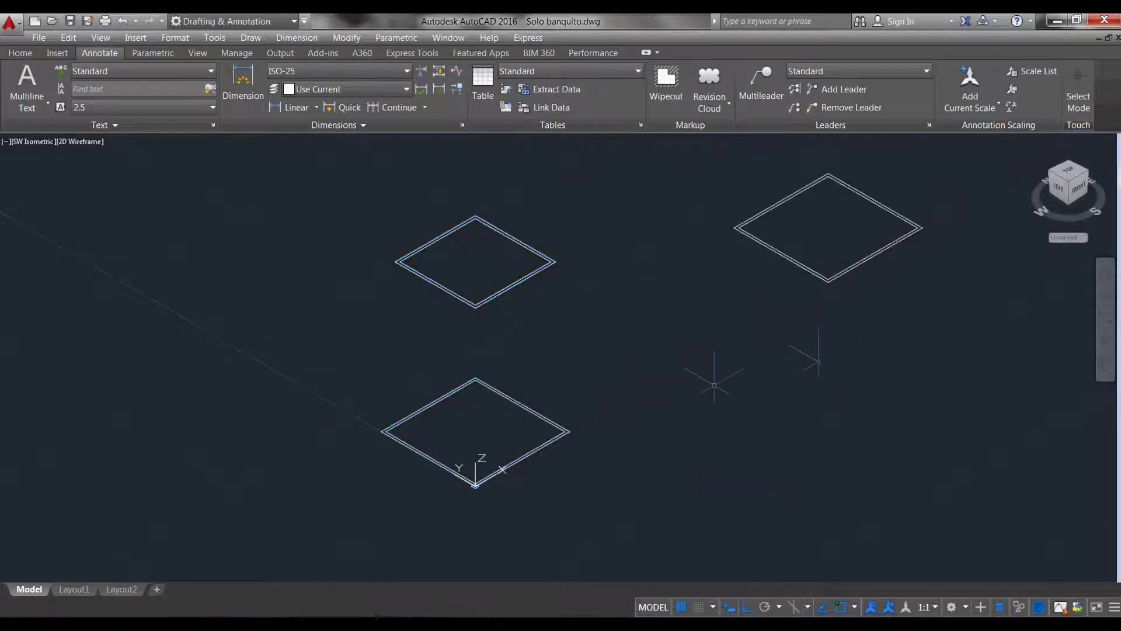
{"action": "middle_click_drag", "start_coordinate": [603, 466], "coordinate": [656, 425]}
{"action": "scroll", "coordinate": [626, 393], "scroll_direction": "up", "scroll_amount": 4}
Draw a short line out from the inner square's corner and copy it 2 units over.
{"action": "scroll", "coordinate": [632, 372], "scroll_direction": "up", "scroll_amount": 2}
{"action": "key", "text": "Return"}
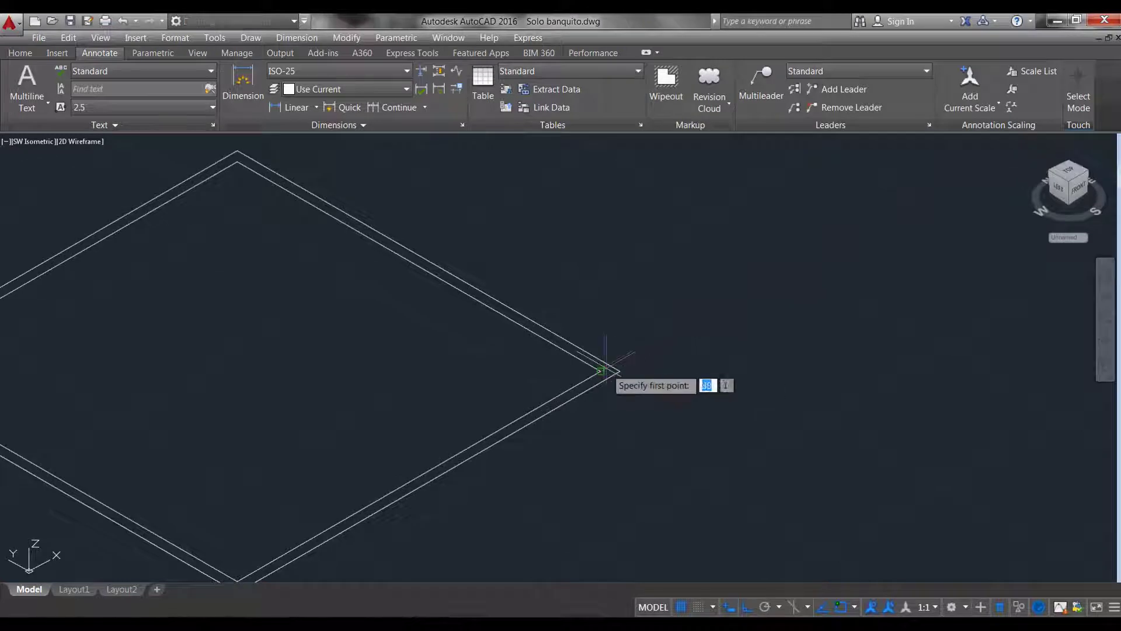
{"action": "left_click", "coordinate": [600, 370]}
{"action": "left_click", "coordinate": [684, 328]}
{"action": "key", "text": "Return"}
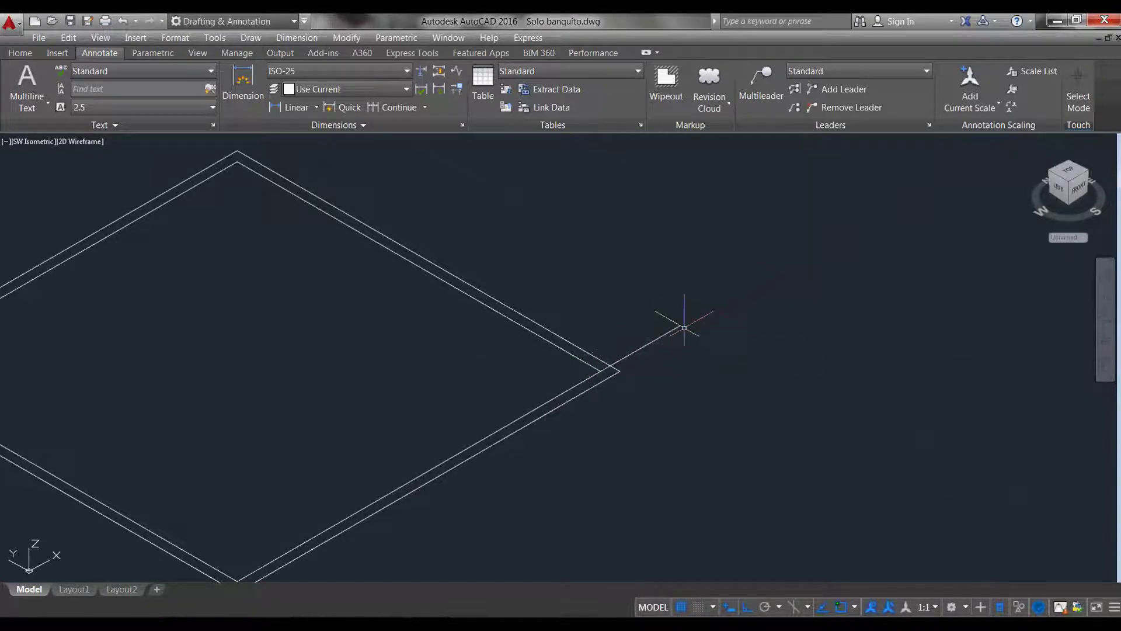
{"action": "type", "text": "CO"}
{"action": "key", "text": "Return"}
{"action": "left_click", "coordinate": [695, 349]}
{"action": "left_click", "coordinate": [618, 308]}
{"action": "key", "text": "Return"}
{"action": "left_click", "coordinate": [750, 286]}
{"action": "type", "text": "2"}
{"action": "key", "text": "Return"}
{"action": "key", "text": "Return"}
{"action": "scroll", "coordinate": [607, 376], "scroll_direction": "up", "scroll_amount": 4}
Draw a second corner edge line and copy it alongside.
{"action": "key", "text": "Return"}
{"action": "left_click", "coordinate": [609, 383]}
{"action": "left_click", "coordinate": [687, 435]}
{"action": "key", "text": "Return"}
{"action": "key", "text": "Return"}
{"action": "left_click", "coordinate": [648, 409]}
{"action": "scroll", "coordinate": [648, 351], "scroll_direction": "down", "scroll_amount": 2}
{"action": "key", "text": "Return"}
{"action": "left_click", "coordinate": [704, 430]}
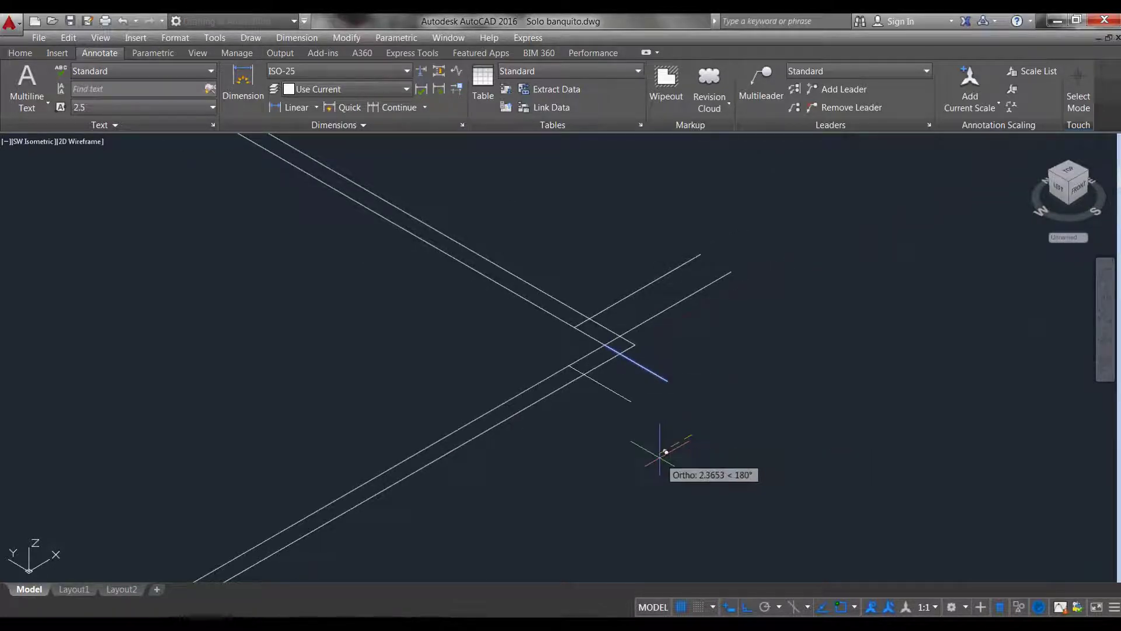
{"action": "left_click", "coordinate": [660, 464]}
{"action": "key", "text": "Return"}
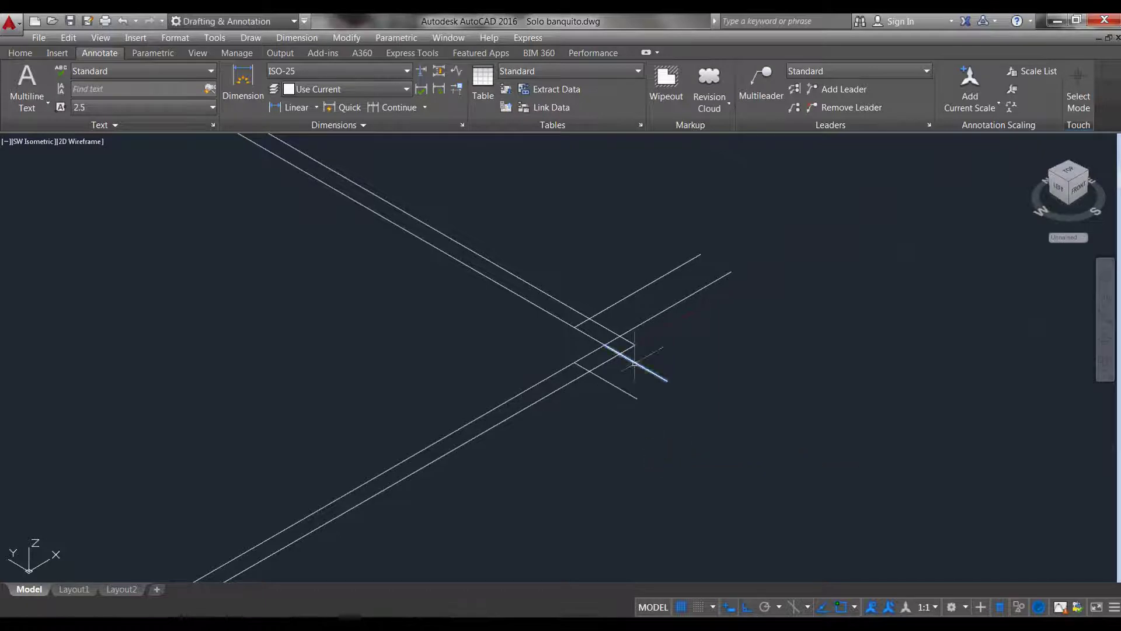
{"action": "scroll", "coordinate": [624, 361], "scroll_direction": "up", "scroll_amount": 4}
{"action": "key", "text": "Return"}
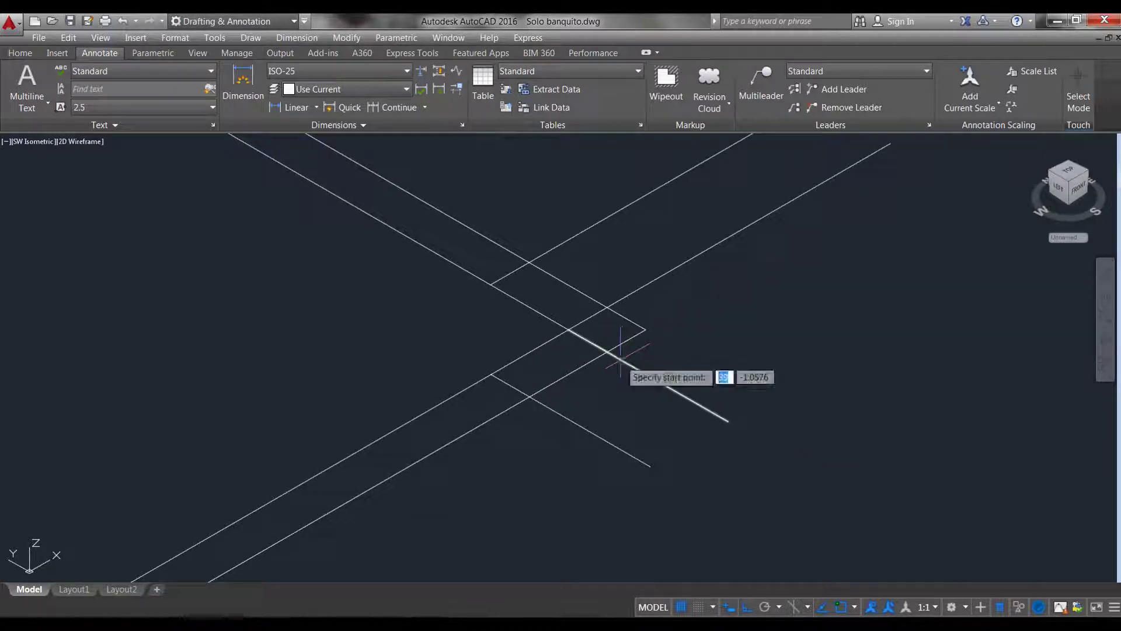
Outline the first closed L-shaped corner piece, starting with a 3-unit segment.
{"action": "left_click", "coordinate": [492, 284]}
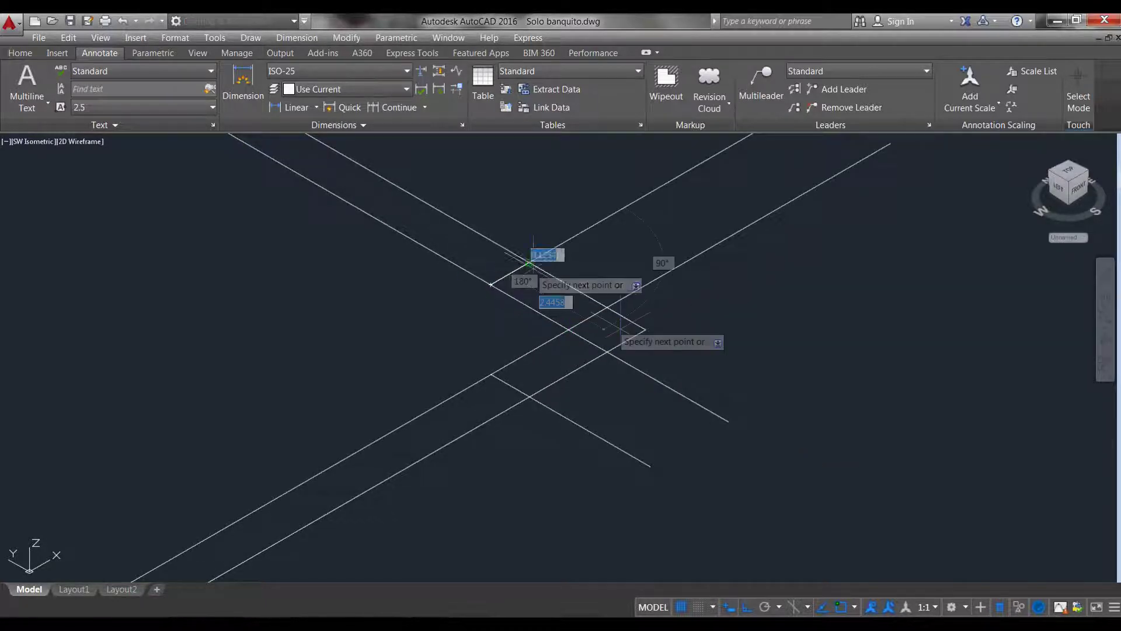
{"action": "type", "text": "3"}
{"action": "key", "text": "Return"}
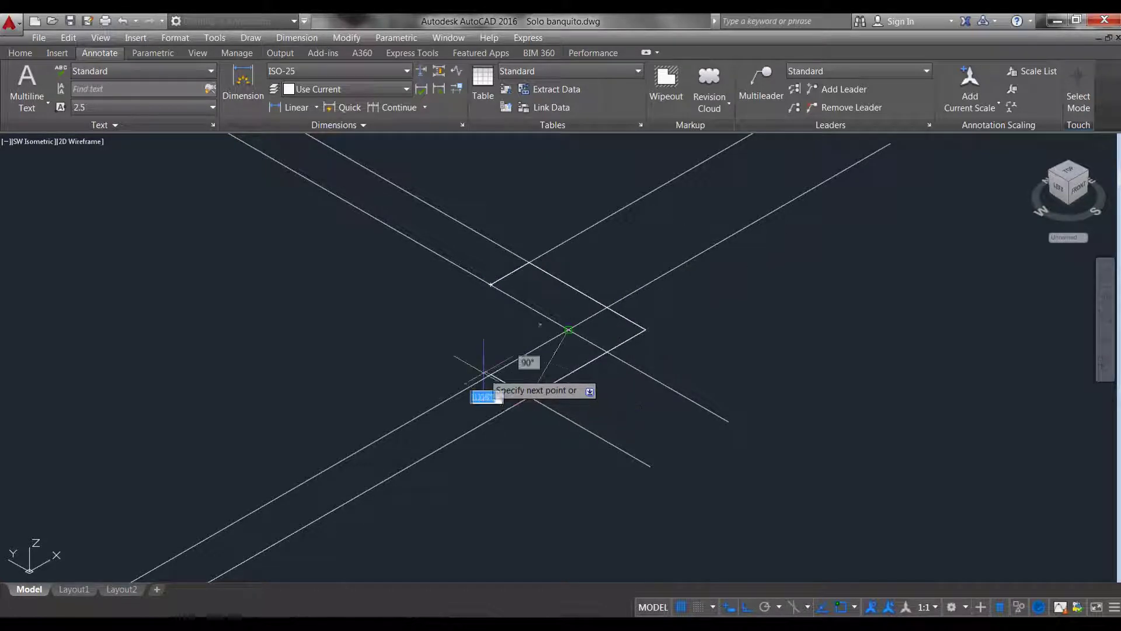
{"action": "left_click", "coordinate": [567, 331]}
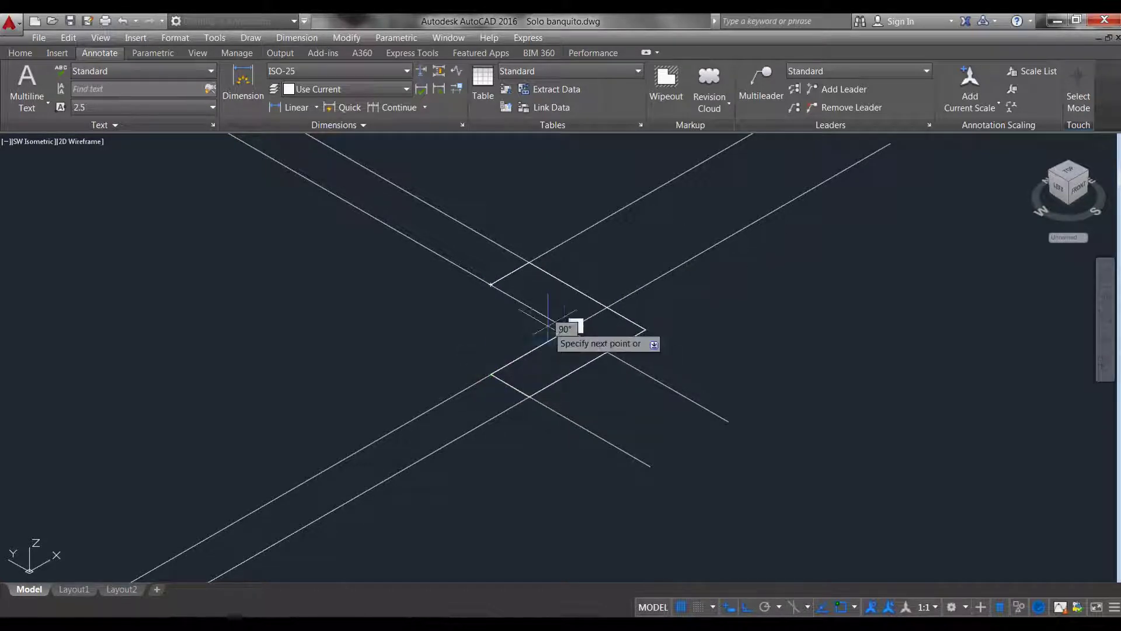
{"action": "type", "text": "C"}
{"action": "key", "text": "Return"}
Delete the two extra construction lines and select the short lower segment.
{"action": "left_click", "coordinate": [745, 250]}
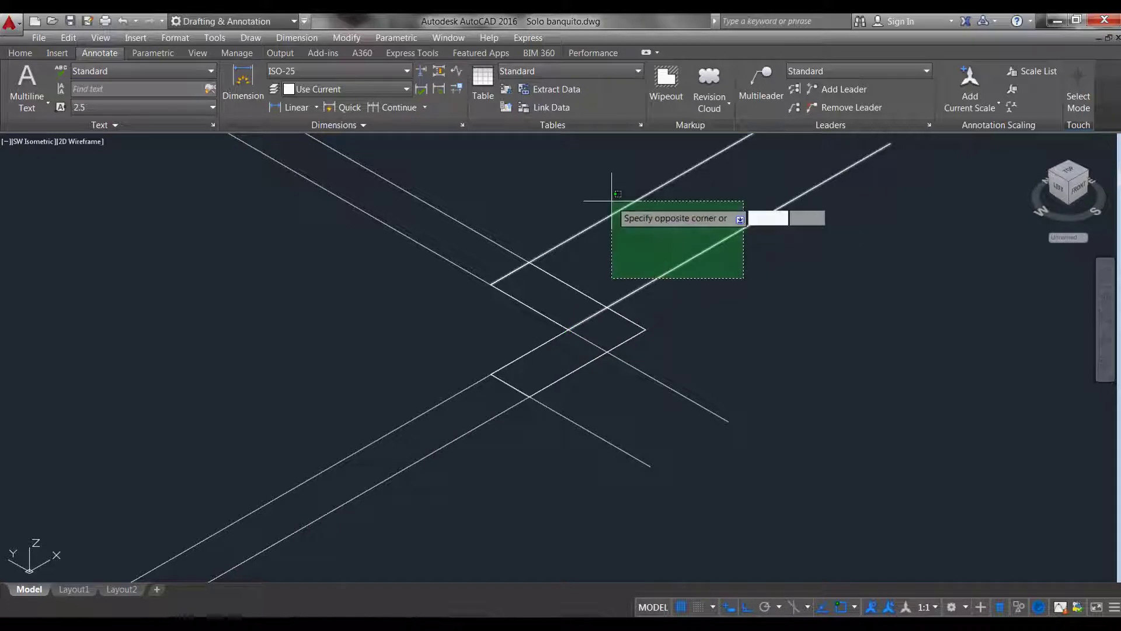
{"action": "left_click", "coordinate": [612, 212]}
{"action": "key", "text": "Delete"}
{"action": "left_click", "coordinate": [755, 509]}
{"action": "left_click", "coordinate": [490, 328]}
{"action": "scroll", "coordinate": [619, 493], "scroll_direction": "down", "scroll_amount": 5}
{"action": "scroll", "coordinate": [584, 296], "scroll_direction": "up", "scroll_amount": 3}
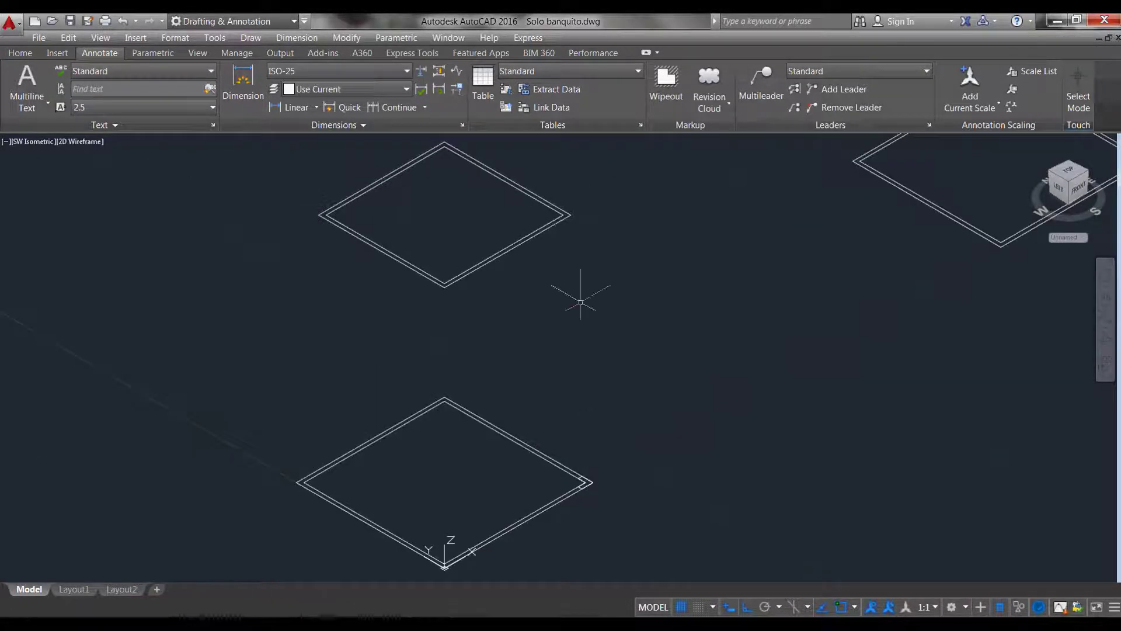
{"action": "scroll", "coordinate": [565, 218], "scroll_direction": "up", "scroll_amount": 3}
Draw a line from the next inner corner and copy it 2 units away.
{"action": "key", "text": "Return"}
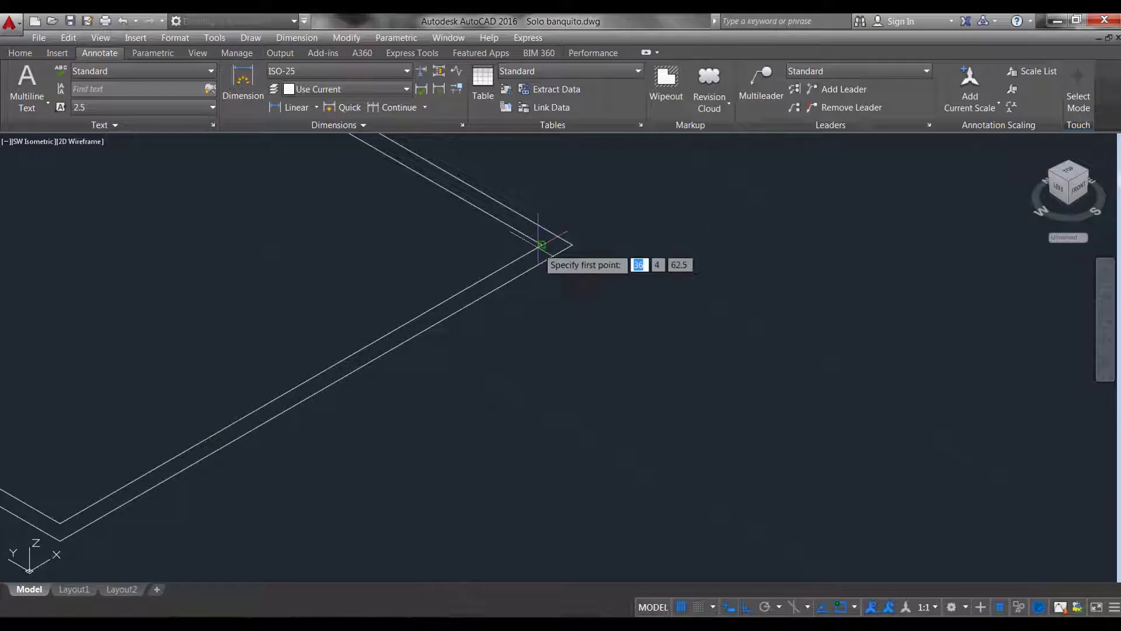
{"action": "left_click", "coordinate": [542, 245]}
{"action": "type", "text": "co"}
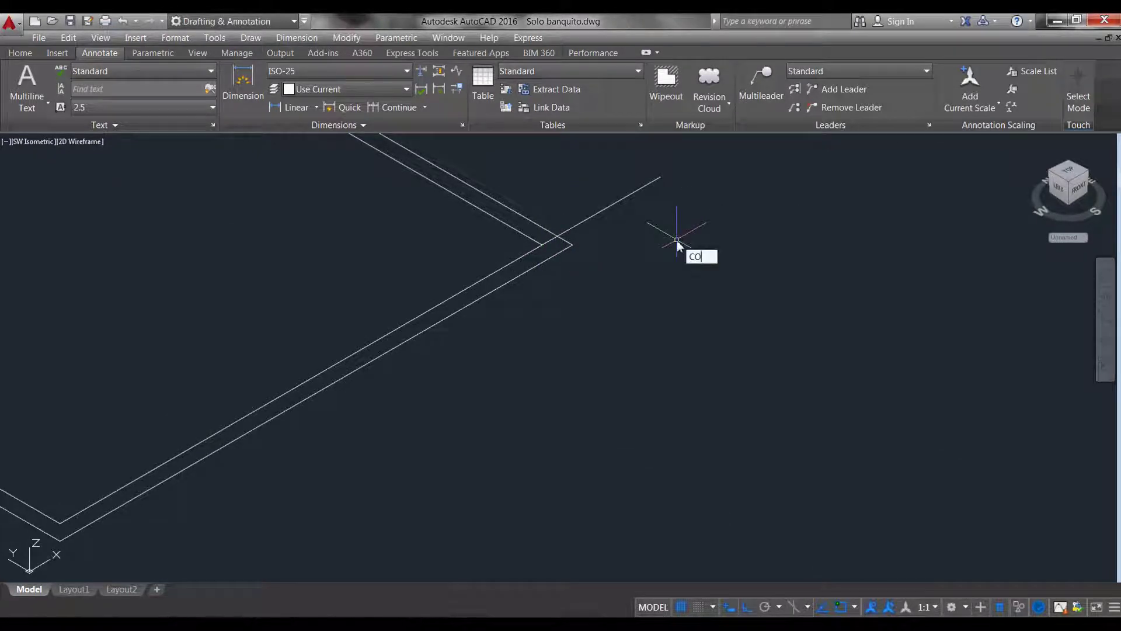
{"action": "key", "text": "Return"}
{"action": "left_click", "coordinate": [636, 191]}
{"action": "key", "text": "Return"}
{"action": "left_click", "coordinate": [733, 315]}
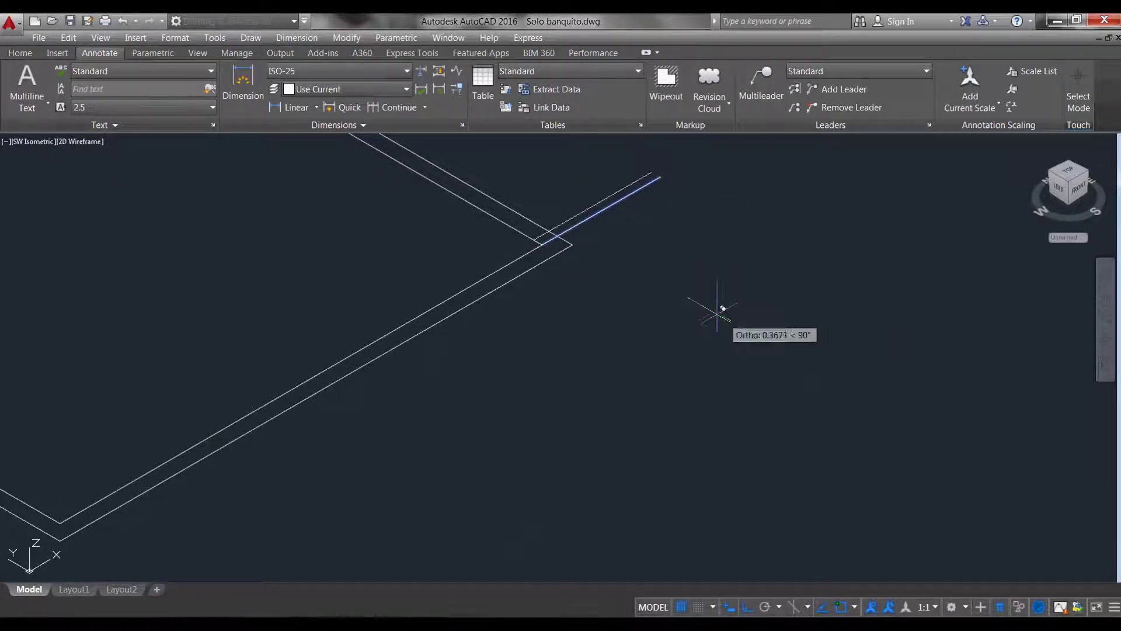
{"action": "type", "text": "2"}
{"action": "key", "text": "Return"}
{"action": "key", "text": "Return"}
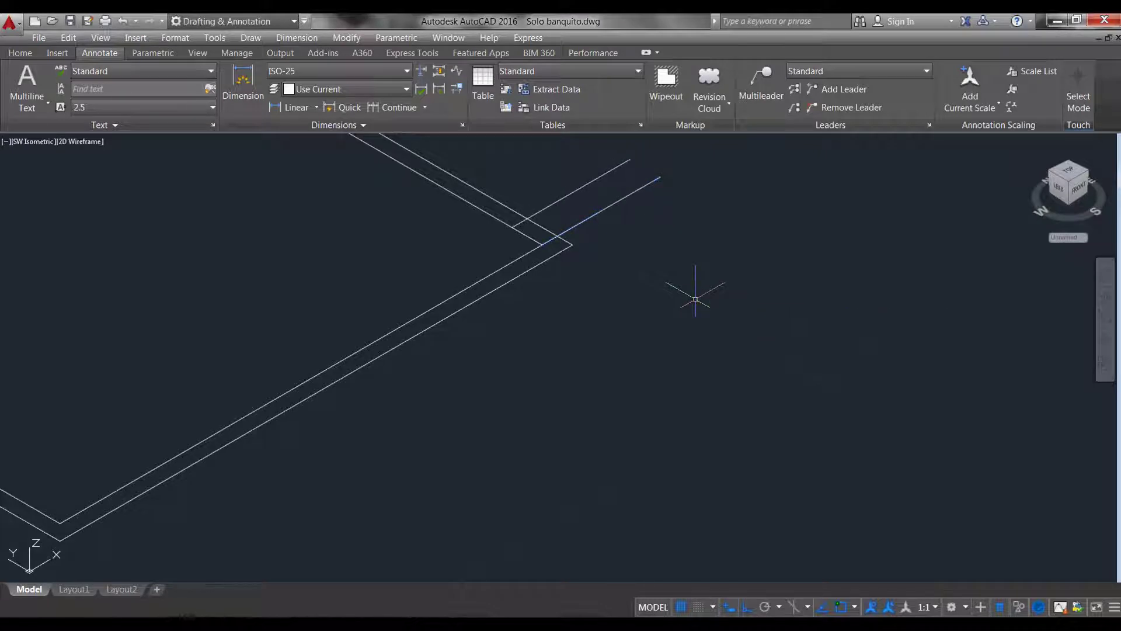
{"action": "type", "text": "L"}
{"action": "key", "text": "Return"}
Add another inner-corner line with a copy offset 2 units.
{"action": "left_click", "coordinate": [543, 244]}
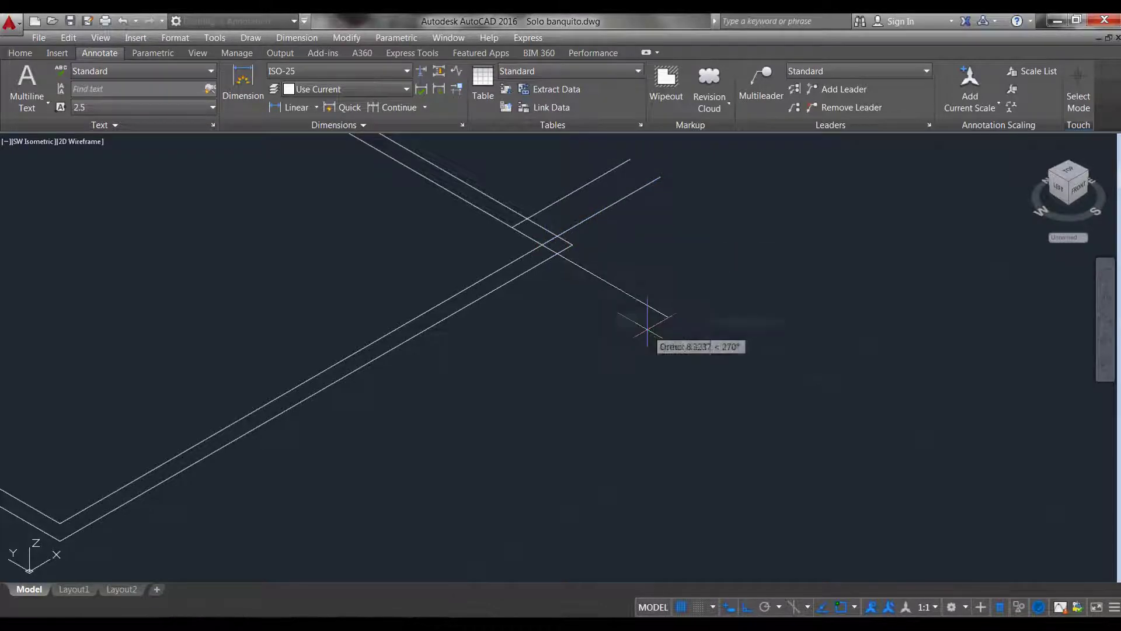
{"action": "type", "text": "CO"}
{"action": "key", "text": "Return"}
{"action": "left_click", "coordinate": [669, 349]}
{"action": "left_click", "coordinate": [638, 276]}
{"action": "key", "text": "Return"}
{"action": "left_click", "coordinate": [627, 358]}
{"action": "type", "text": "2"}
{"action": "key", "text": "Return"}
{"action": "key", "text": "Return"}
{"action": "key", "text": "Return"}
Outline the second closed L-shaped corner piece.
{"action": "left_click", "coordinate": [513, 227]}
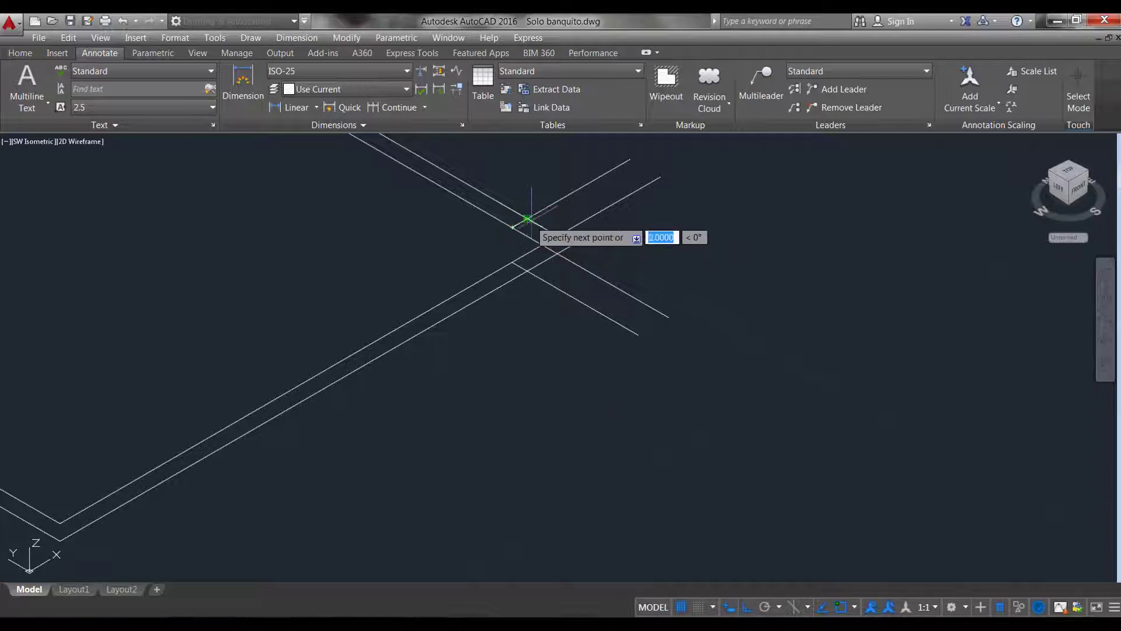
{"action": "left_click", "coordinate": [527, 218]}
{"action": "left_click", "coordinate": [572, 245]}
{"action": "left_click", "coordinate": [527, 271]}
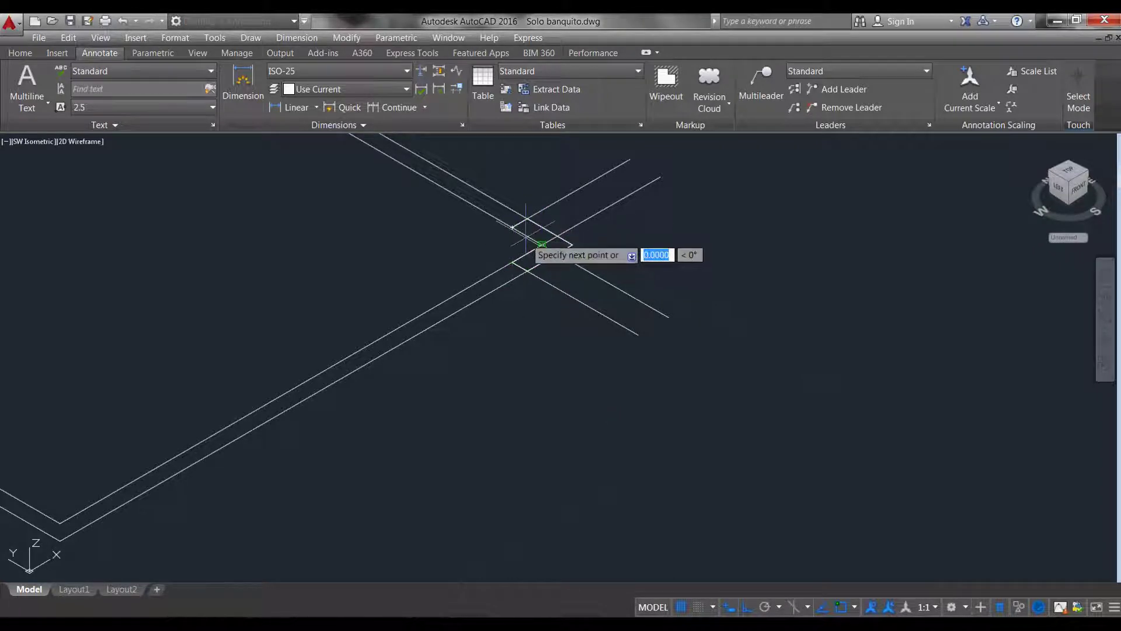
{"action": "key", "text": "Return"}
Delete the long upper-right and lower-right construction lines.
{"action": "left_click", "coordinate": [607, 210]}
{"action": "left_click", "coordinate": [578, 172]}
{"action": "key", "text": "Delete"}
{"action": "left_click", "coordinate": [695, 364]}
{"action": "left_click", "coordinate": [614, 311]}
{"action": "key", "text": "Delete"}
{"action": "scroll", "coordinate": [585, 298], "scroll_direction": "down", "scroll_amount": 2}
{"action": "scroll", "coordinate": [583, 298], "scroll_direction": "down", "scroll_amount": 2}
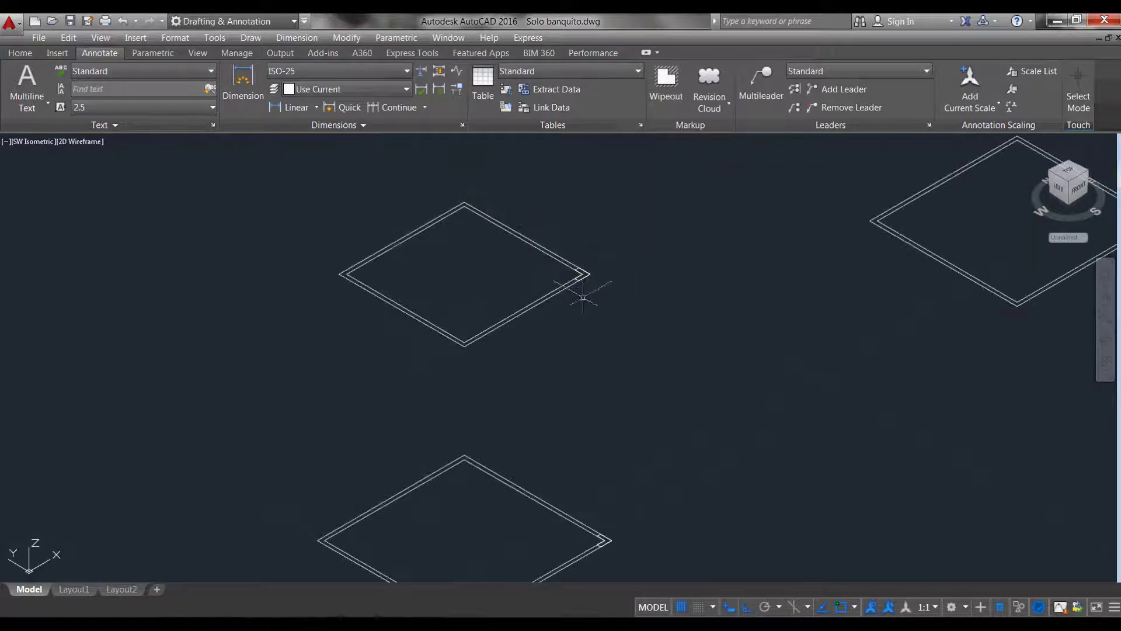
Switch the viewport to the Top view.
{"action": "type", "text": "v"}
{"action": "key", "text": "Return"}
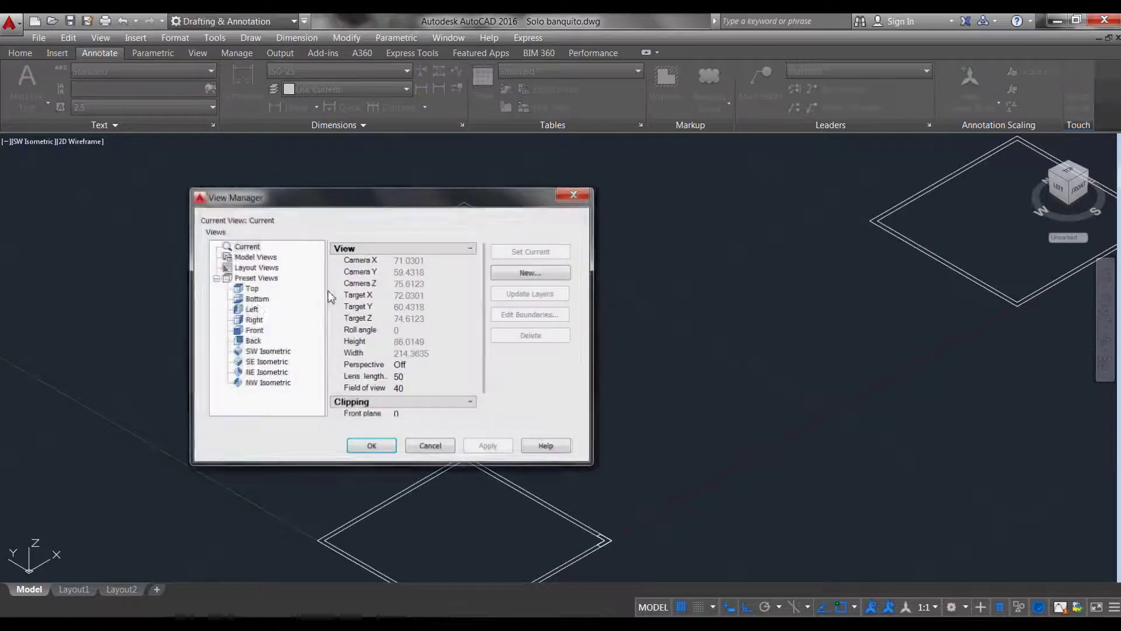
{"action": "left_click", "coordinate": [251, 288]}
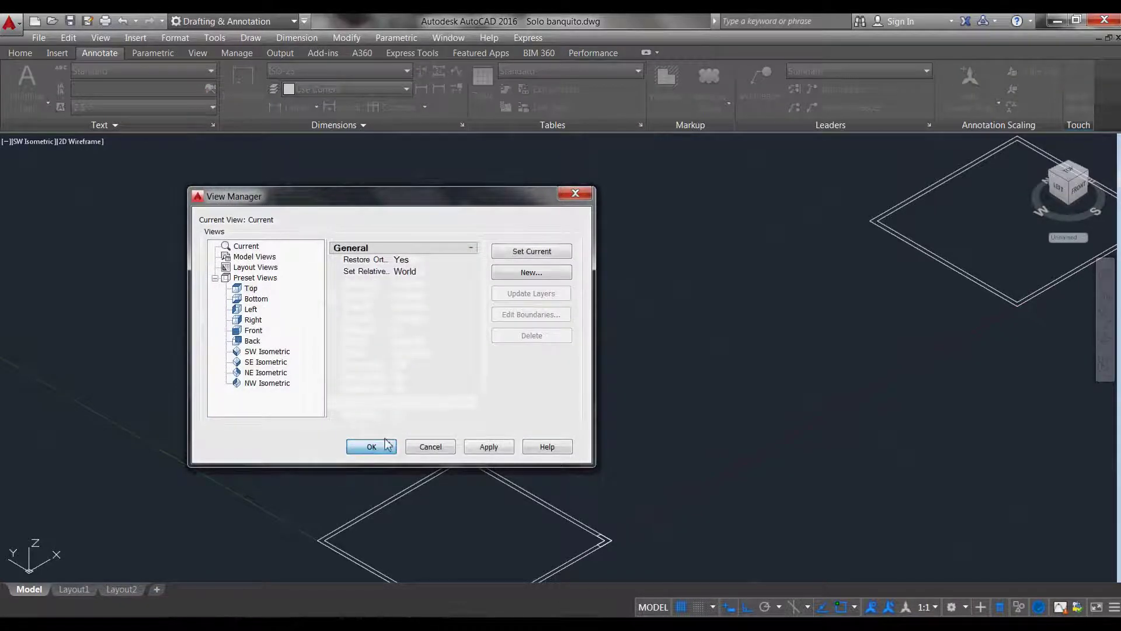
{"action": "left_click", "coordinate": [371, 446]}
{"action": "scroll", "coordinate": [190, 465], "scroll_direction": "up", "scroll_amount": 3}
{"action": "type", "text": "MI"}
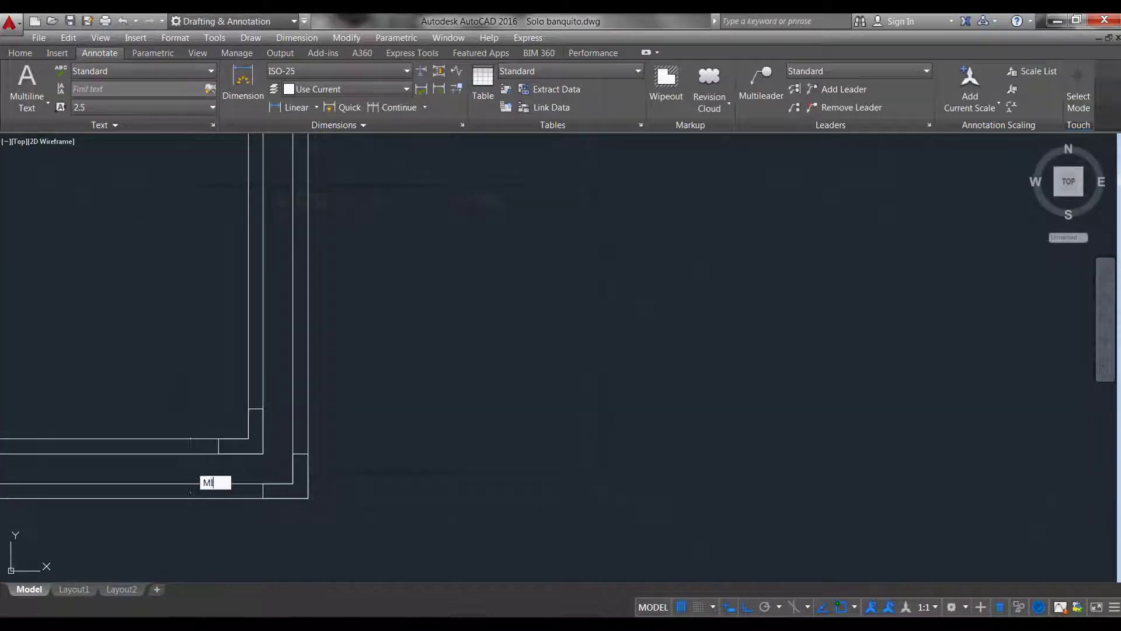
Mirror the corner pieces across the frame, keeping the originals.
{"action": "key", "text": "Return"}
{"action": "left_click", "coordinate": [183, 345]}
{"action": "left_click", "coordinate": [485, 578]}
{"action": "scroll", "coordinate": [380, 374], "scroll_direction": "down", "scroll_amount": 2}
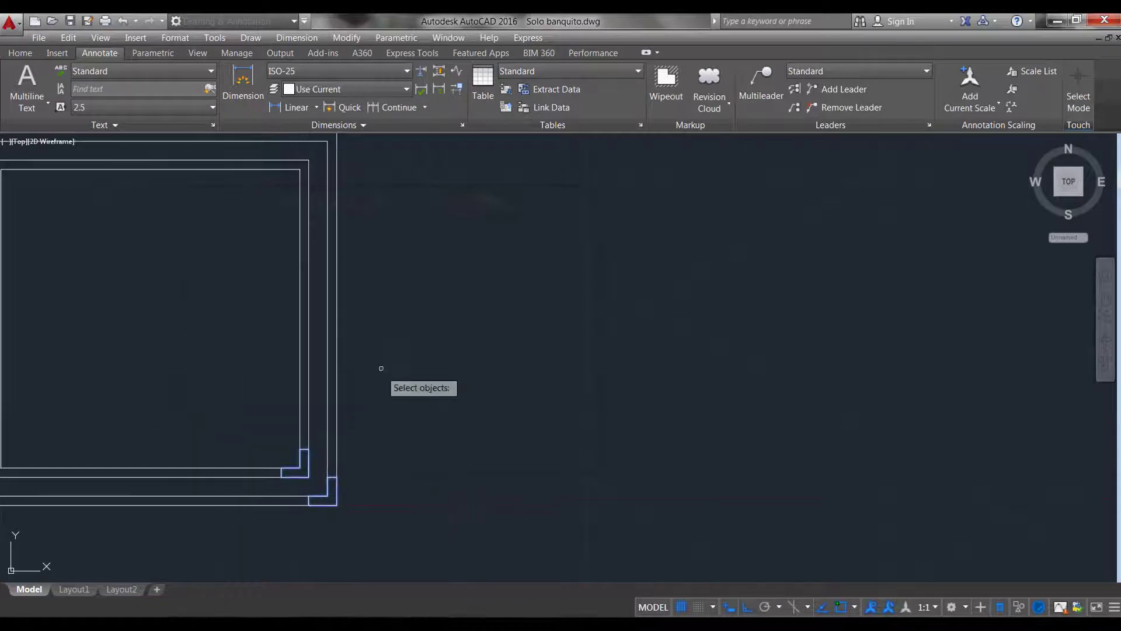
{"action": "key", "text": "Return"}
{"action": "left_click", "coordinate": [339, 320]}
{"action": "left_click", "coordinate": [508, 339]}
{"action": "key", "text": "Return"}
Mirror the right-hand corner pieces onto the remaining corners, keeping the originals.
{"action": "type", "text": "mi"}
{"action": "key", "text": "Return"}
{"action": "scroll", "coordinate": [506, 418], "scroll_direction": "down", "scroll_amount": 3}
{"action": "left_click", "coordinate": [389, 267]}
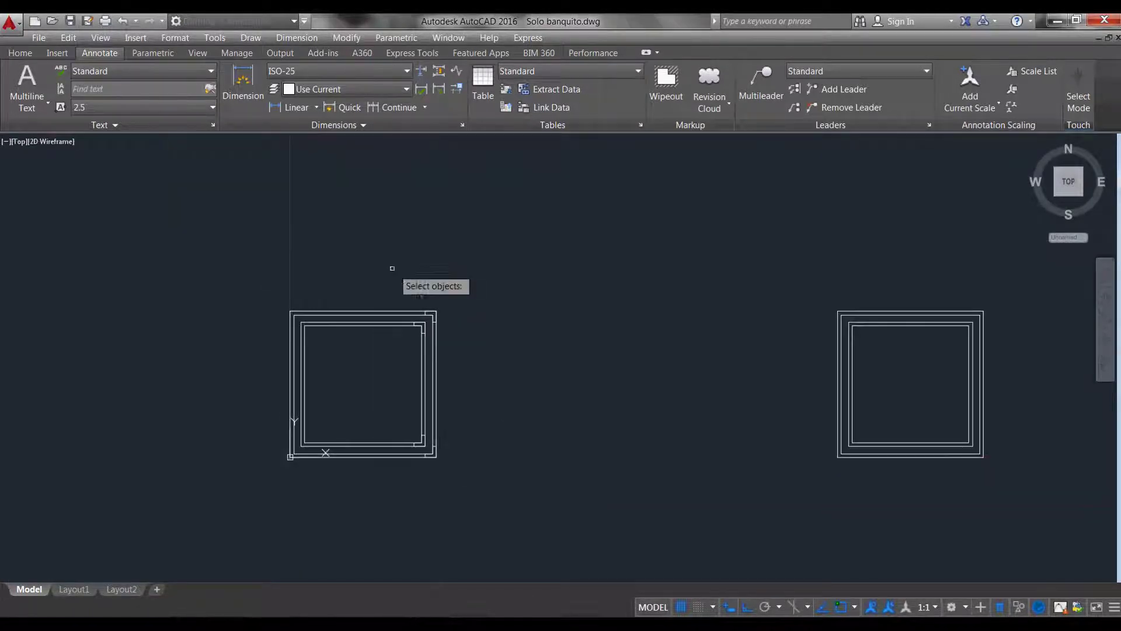
{"action": "left_click", "coordinate": [444, 461]}
{"action": "key", "text": "Return"}
{"action": "left_click", "coordinate": [363, 311]}
{"action": "left_click", "coordinate": [365, 256]}
{"action": "key", "text": "Return"}
{"action": "key", "text": "Return"}
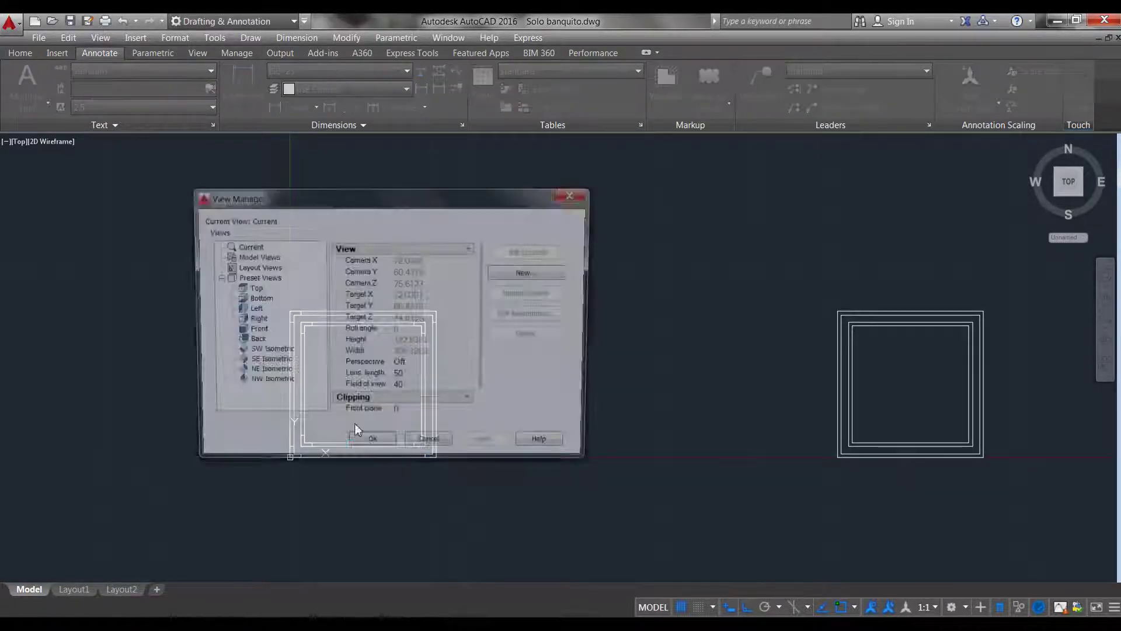
Return to the southwest isometric view.
{"action": "left_click", "coordinate": [270, 352]}
{"action": "left_click", "coordinate": [359, 447]}
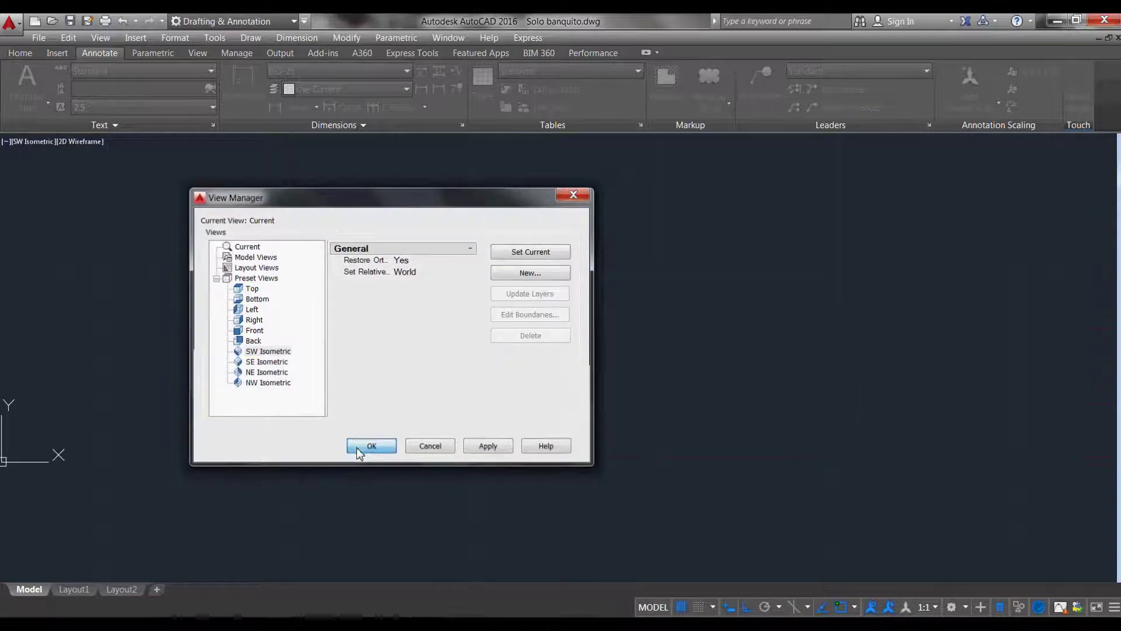
{"action": "scroll", "coordinate": [447, 379], "scroll_direction": "up", "scroll_amount": 5}
{"action": "scroll", "coordinate": [450, 378], "scroll_direction": "down", "scroll_amount": 5}
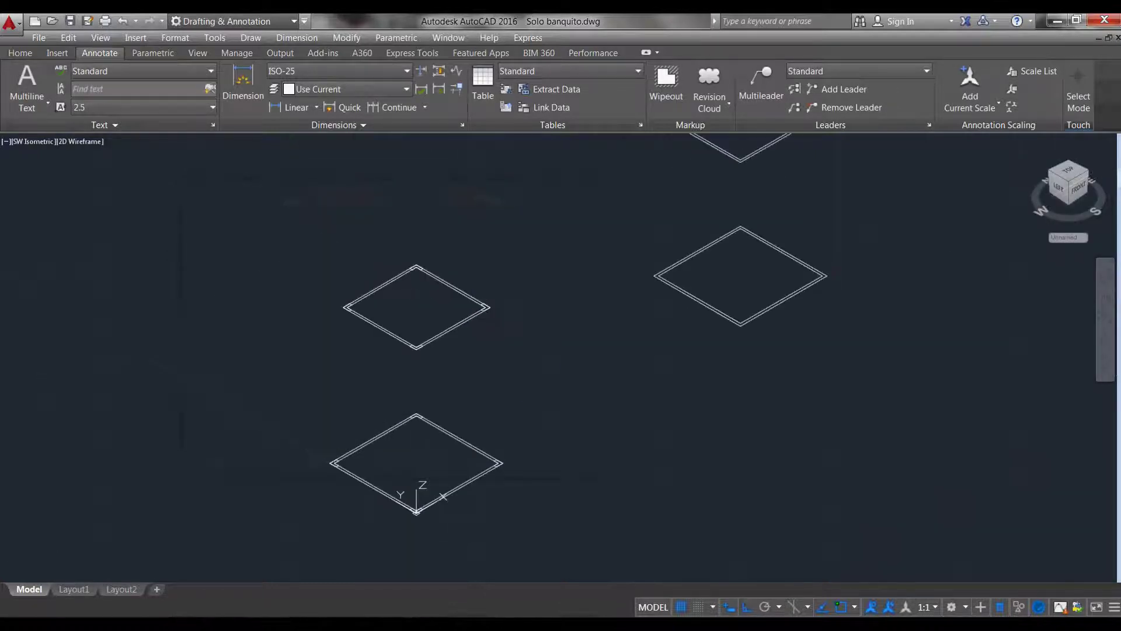
Start LOFT and pick the first leg cross-section.
{"action": "scroll", "coordinate": [518, 444], "scroll_direction": "up", "scroll_amount": 3}
{"action": "type", "text": "LOFT"}
{"action": "key", "text": "Return"}
{"action": "scroll", "coordinate": [517, 450], "scroll_direction": "up", "scroll_amount": 5}
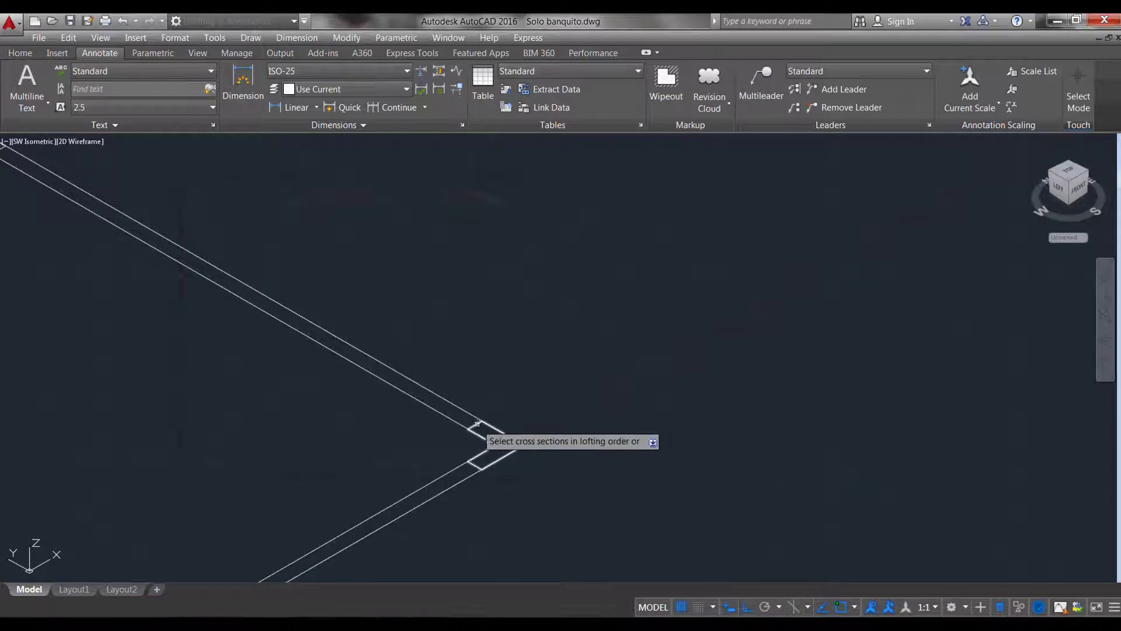
{"action": "scroll", "coordinate": [477, 425], "scroll_direction": "down", "scroll_amount": 5}
{"action": "scroll", "coordinate": [493, 390], "scroll_direction": "up", "scroll_amount": 3}
{"action": "scroll", "coordinate": [472, 313], "scroll_direction": "up", "scroll_amount": 2}
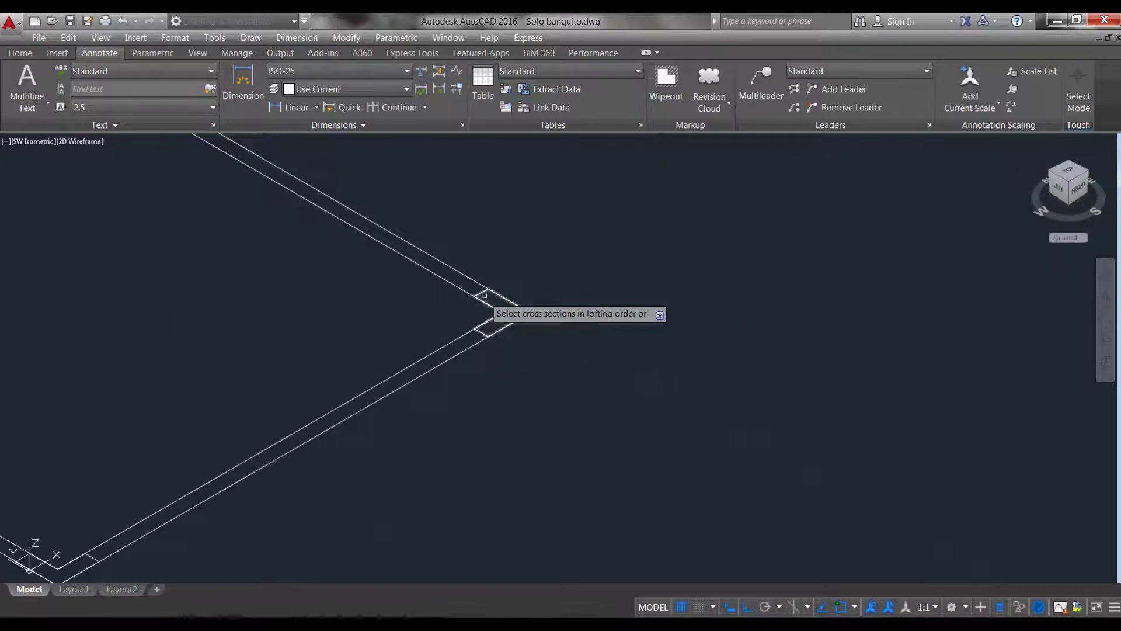
{"action": "left_click", "coordinate": [484, 294]}
{"action": "key", "text": "Return"}
{"action": "key", "text": "Return"}
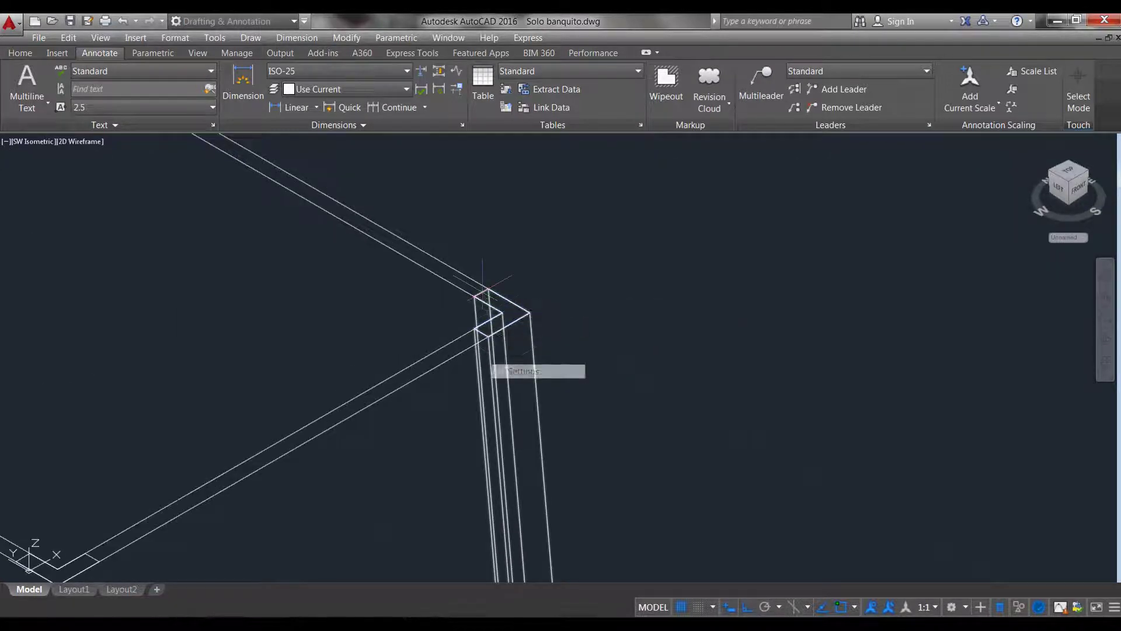
Pick the corner profile as the next loft cross-section.
{"action": "scroll", "coordinate": [514, 371], "scroll_direction": "down", "scroll_amount": 3}
{"action": "scroll", "coordinate": [393, 313], "scroll_direction": "up", "scroll_amount": 2}
{"action": "scroll", "coordinate": [409, 309], "scroll_direction": "up", "scroll_amount": 2}
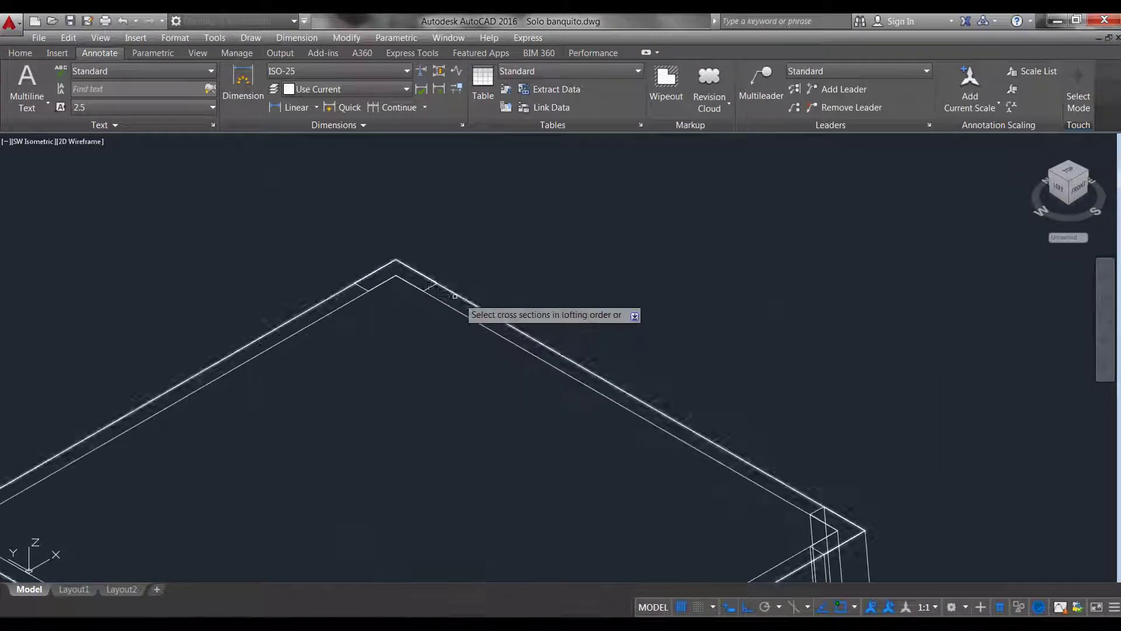
{"action": "scroll", "coordinate": [433, 251], "scroll_direction": "down", "scroll_amount": 3}
{"action": "scroll", "coordinate": [438, 370], "scroll_direction": "down", "scroll_amount": 2}
{"action": "scroll", "coordinate": [438, 375], "scroll_direction": "up", "scroll_amount": 3}
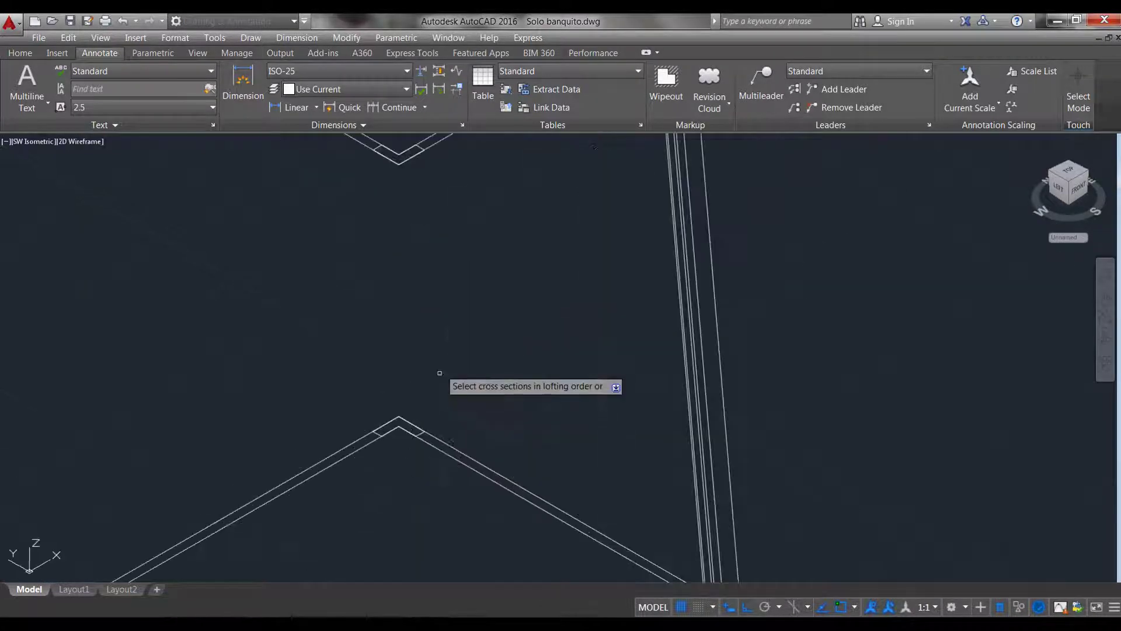
{"action": "scroll", "coordinate": [403, 435], "scroll_direction": "up", "scroll_amount": 2}
{"action": "scroll", "coordinate": [403, 435], "scroll_direction": "down", "scroll_amount": 2}
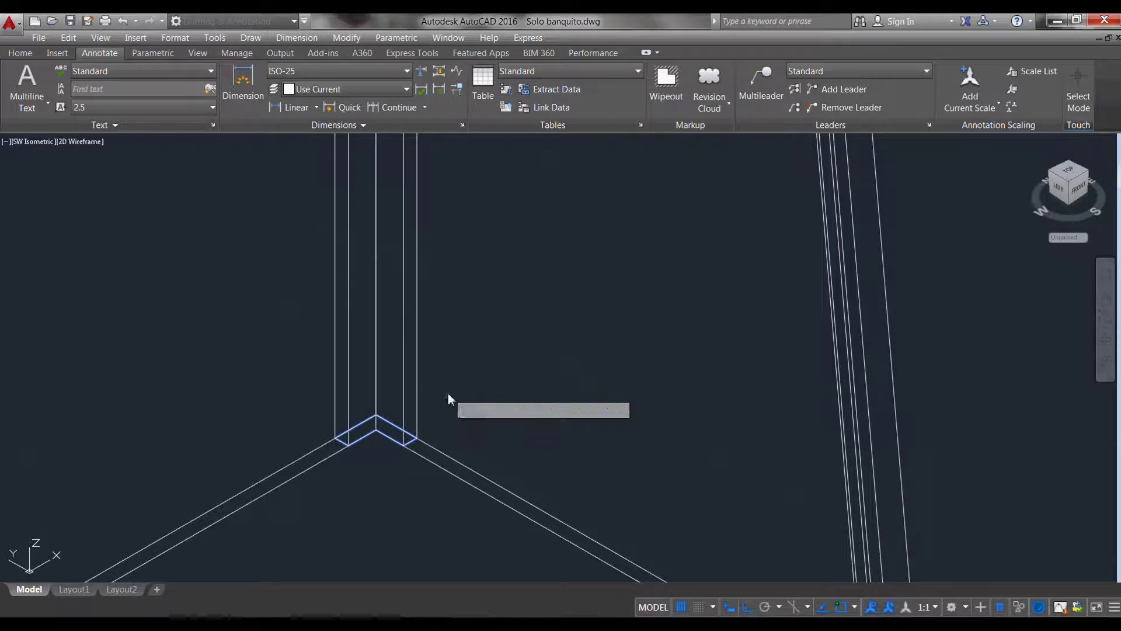
{"action": "scroll", "coordinate": [446, 403], "scroll_direction": "down", "scroll_amount": 3}
{"action": "scroll", "coordinate": [501, 538], "scroll_direction": "down", "scroll_amount": 2}
{"action": "scroll", "coordinate": [446, 338], "scroll_direction": "up", "scroll_amount": 5}
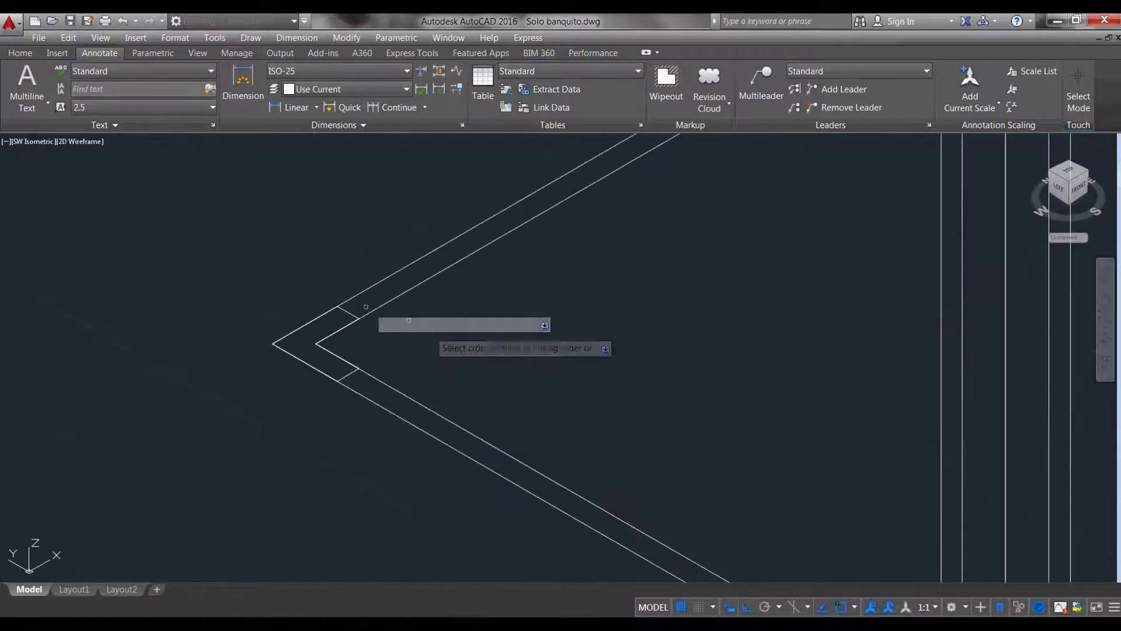
{"action": "scroll", "coordinate": [368, 368], "scroll_direction": "down", "scroll_amount": 5}
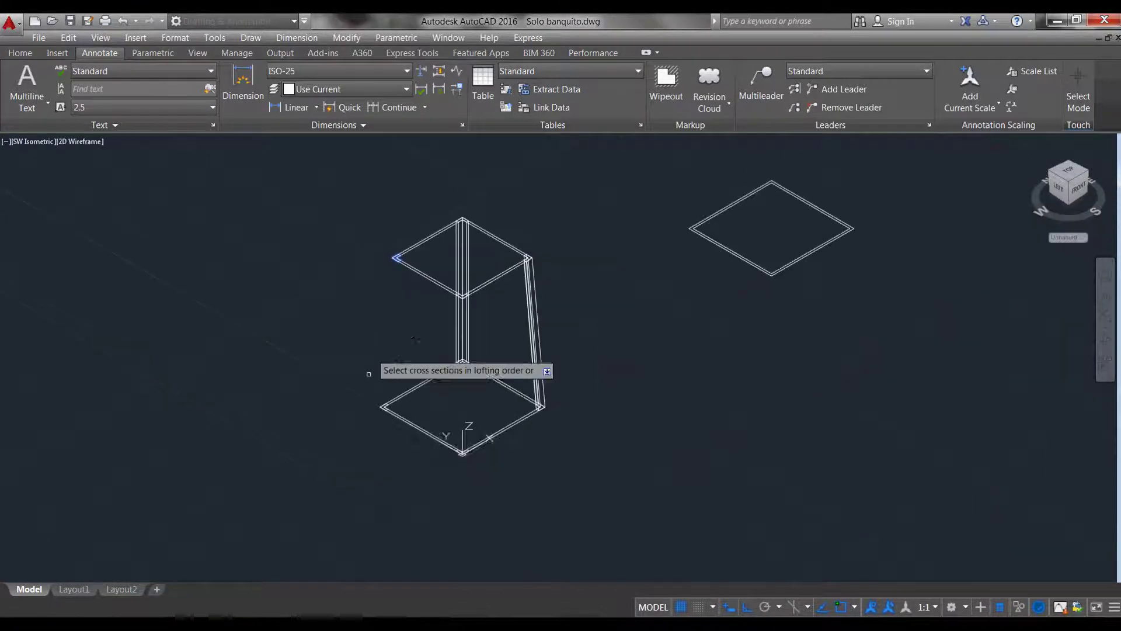
{"action": "scroll", "coordinate": [392, 396], "scroll_direction": "up", "scroll_amount": 4}
{"action": "left_click", "coordinate": [355, 443]}
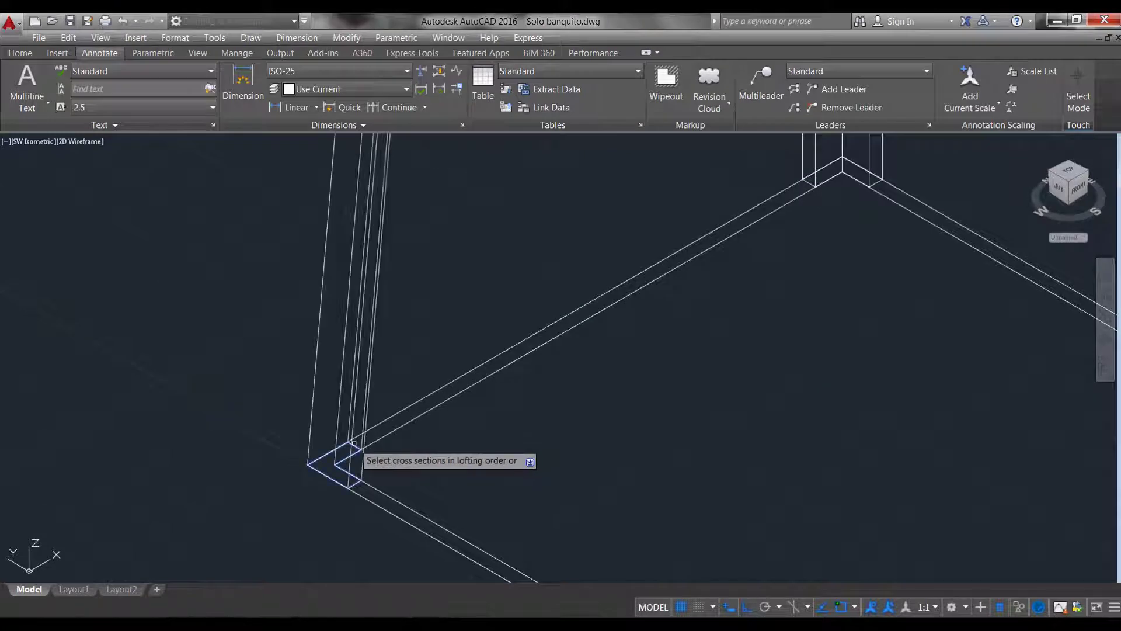
{"action": "key", "text": "Return"}
Pick the remaining profile to complete the tapered legs.
{"action": "scroll", "coordinate": [438, 388], "scroll_direction": "down", "scroll_amount": 5}
{"action": "scroll", "coordinate": [463, 430], "scroll_direction": "up", "scroll_amount": 5}
{"action": "scroll", "coordinate": [507, 448], "scroll_direction": "up", "scroll_amount": 3}
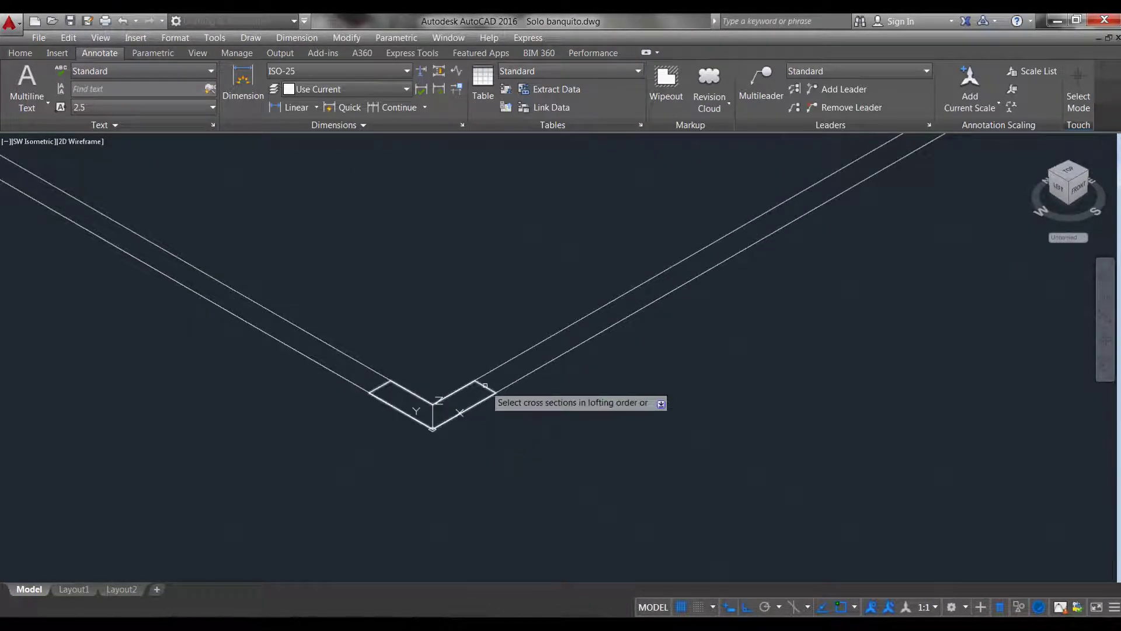
{"action": "scroll", "coordinate": [432, 415], "scroll_direction": "down", "scroll_amount": 3}
{"action": "scroll", "coordinate": [441, 462], "scroll_direction": "down", "scroll_amount": 2}
{"action": "scroll", "coordinate": [443, 362], "scroll_direction": "up", "scroll_amount": 4}
{"action": "scroll", "coordinate": [446, 298], "scroll_direction": "up", "scroll_amount": 2}
{"action": "left_click", "coordinate": [435, 285]}
{"action": "key", "text": "Return"}
{"action": "key", "text": "Return"}
{"action": "scroll", "coordinate": [601, 327], "scroll_direction": "down", "scroll_amount": 4}
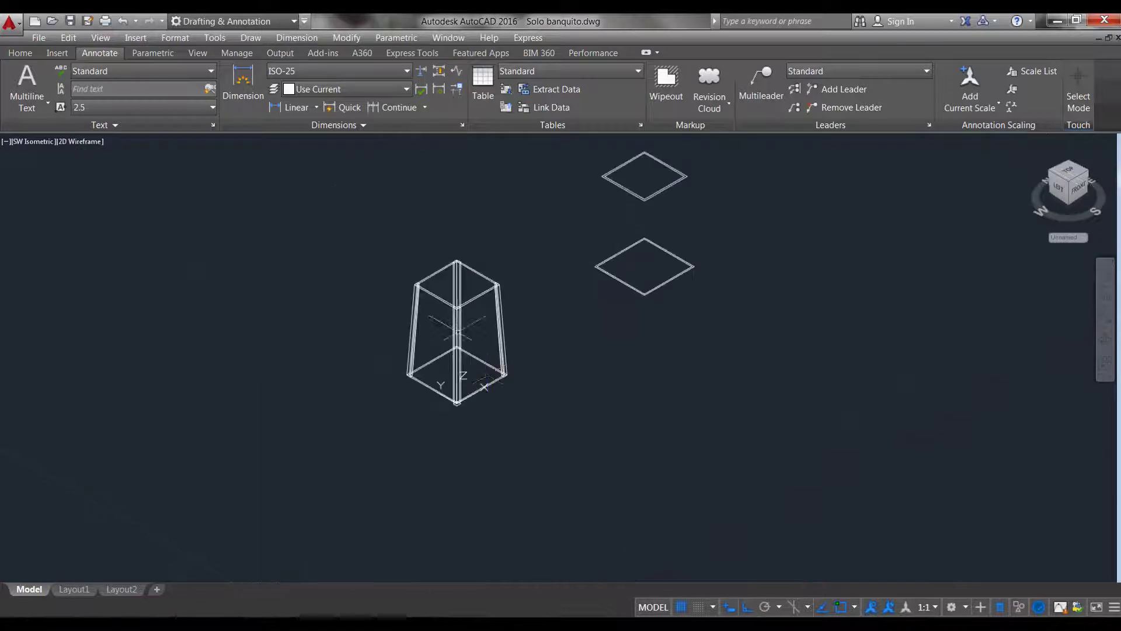
{"action": "scroll", "coordinate": [578, 319], "scroll_direction": "up", "scroll_amount": 2}
{"action": "scroll", "coordinate": [509, 445], "scroll_direction": "up", "scroll_amount": 2}
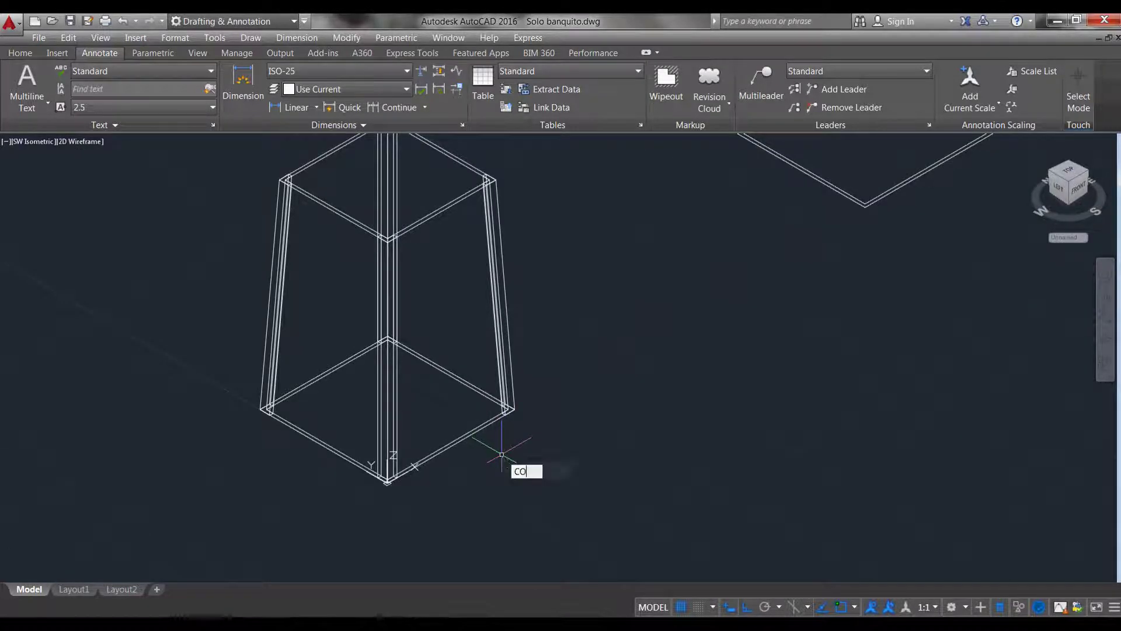
Copy the two square profiles 150 units aside.
{"action": "key", "text": "Return"}
{"action": "scroll", "coordinate": [476, 432], "scroll_direction": "up", "scroll_amount": 3}
{"action": "scroll", "coordinate": [458, 444], "scroll_direction": "down", "scroll_amount": 4}
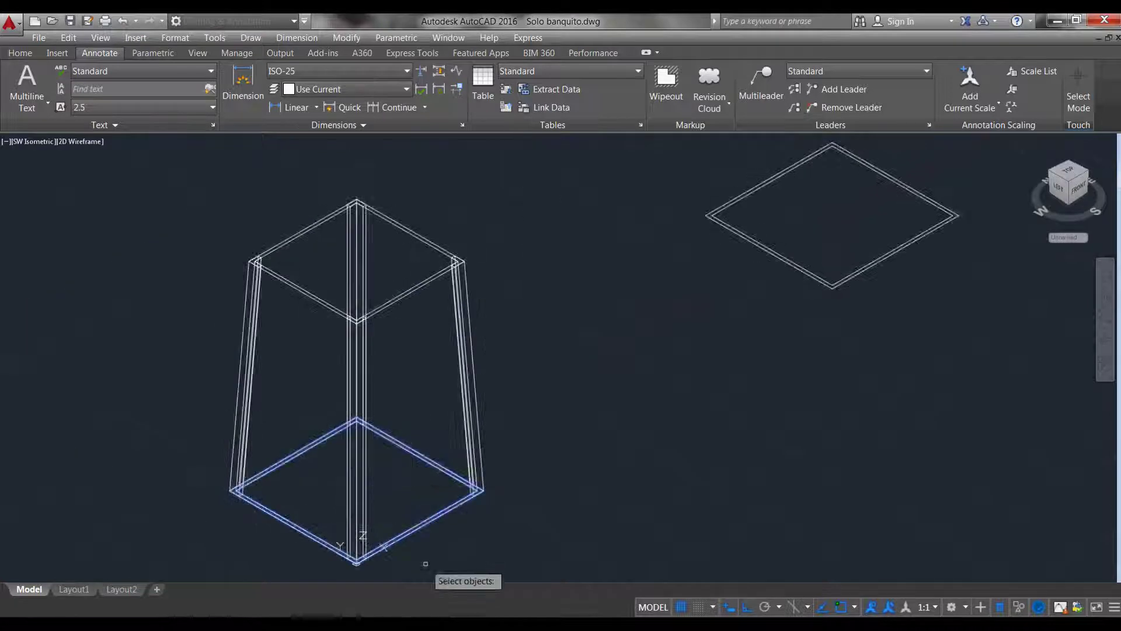
{"action": "scroll", "coordinate": [409, 408], "scroll_direction": "up", "scroll_amount": 4}
{"action": "scroll", "coordinate": [422, 320], "scroll_direction": "down", "scroll_amount": 6}
{"action": "scroll", "coordinate": [422, 320], "scroll_direction": "down", "scroll_amount": 2}
{"action": "key", "text": "Return"}
{"action": "left_click", "coordinate": [487, 445]}
{"action": "type", "text": "150"}
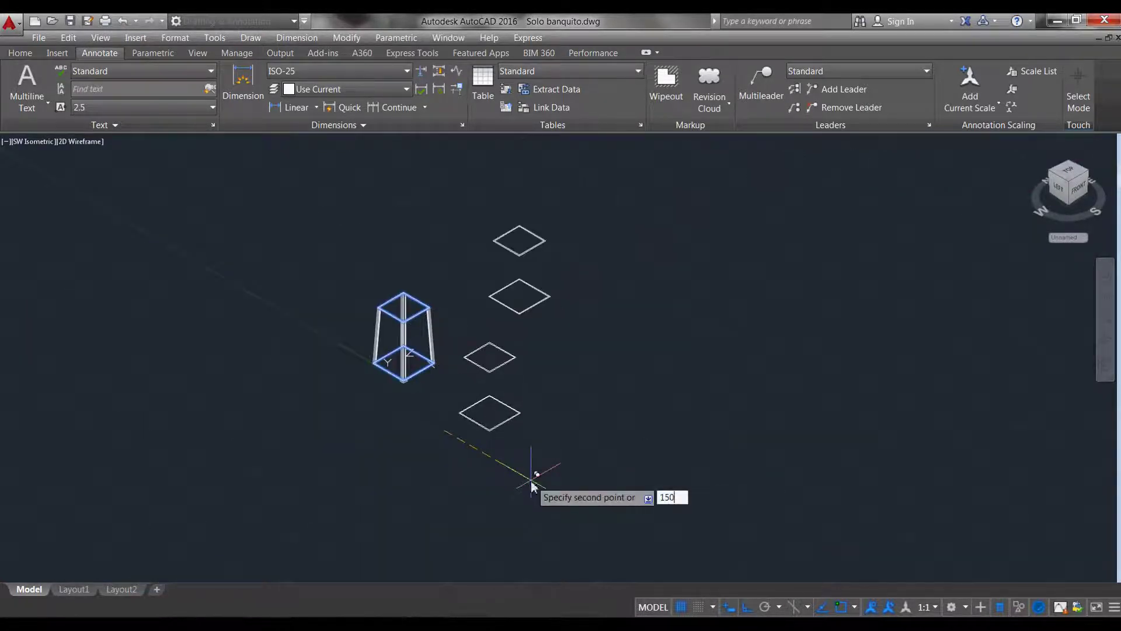
{"action": "key", "text": "Return"}
{"action": "key", "text": "Return"}
Attempt a loft of the copied squares starting from the lower square.
{"action": "scroll", "coordinate": [531, 439], "scroll_direction": "up", "scroll_amount": 3}
{"action": "scroll", "coordinate": [555, 385], "scroll_direction": "up", "scroll_amount": 2}
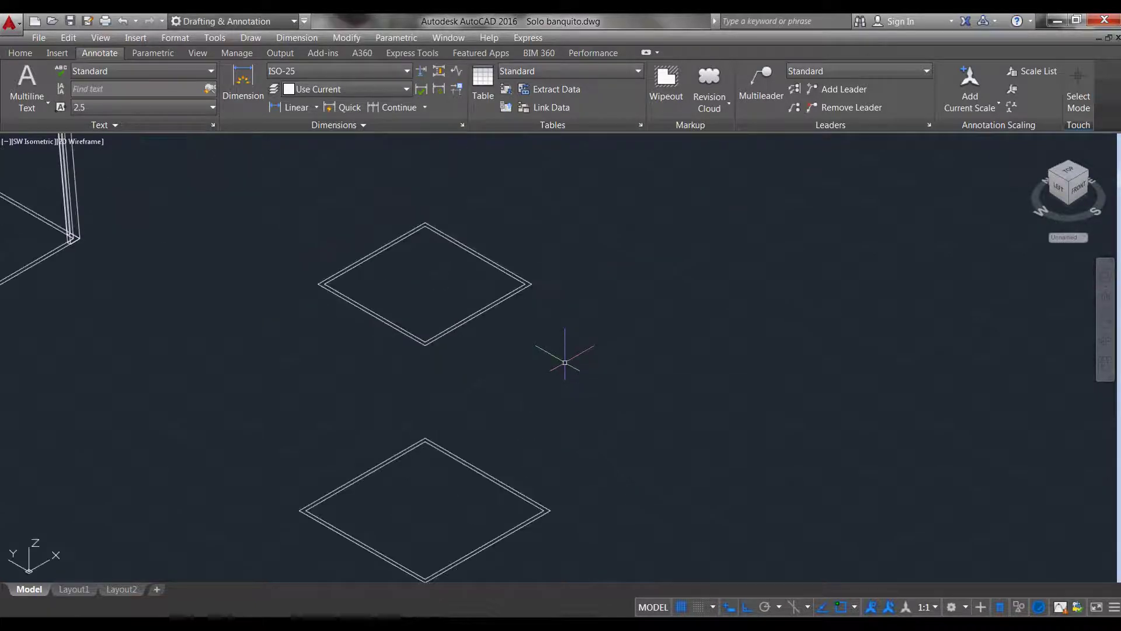
{"action": "type", "text": "LOFT"}
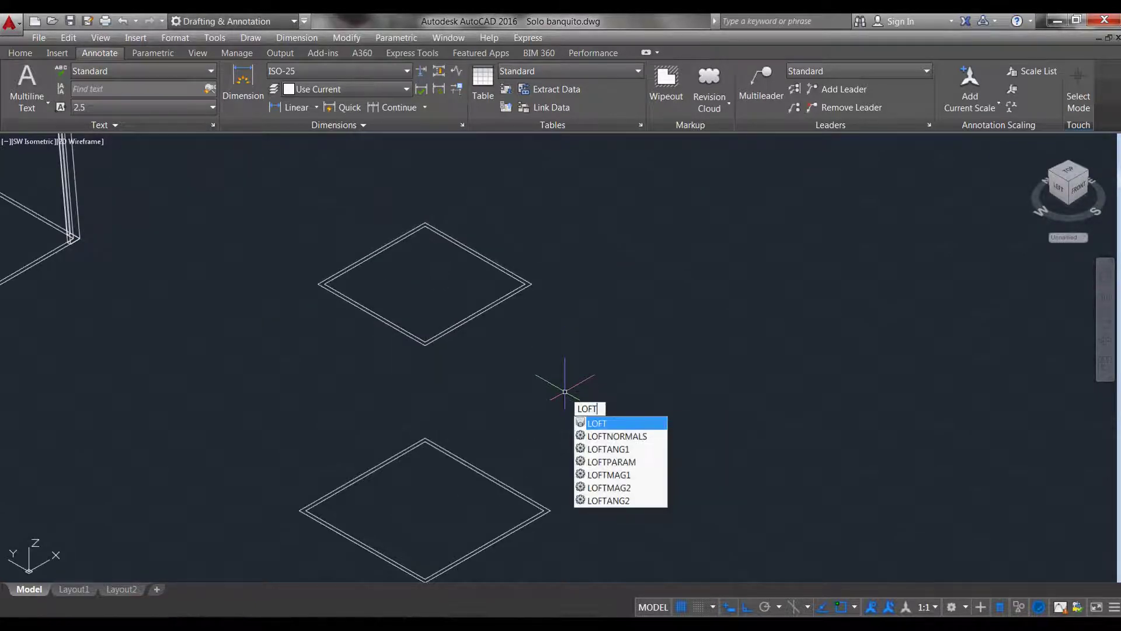
{"action": "key", "text": "Return"}
{"action": "scroll", "coordinate": [535, 533], "scroll_direction": "up", "scroll_amount": 3}
{"action": "scroll", "coordinate": [535, 533], "scroll_direction": "down", "scroll_amount": 5}
{"action": "scroll", "coordinate": [524, 395], "scroll_direction": "up", "scroll_amount": 4}
{"action": "left_click", "coordinate": [511, 387]}
{"action": "key", "text": "Return"}
{"action": "key", "text": "Down"}
{"action": "key", "text": "Return"}
Redo the loft with Cross sections only, creating the tapered frustum.
{"action": "scroll", "coordinate": [482, 414], "scroll_direction": "up", "scroll_amount": 3}
{"action": "key", "text": "Return"}
{"action": "scroll", "coordinate": [468, 398], "scroll_direction": "down", "scroll_amount": 2}
{"action": "scroll", "coordinate": [451, 481], "scroll_direction": "down", "scroll_amount": 5}
{"action": "scroll", "coordinate": [451, 481], "scroll_direction": "up", "scroll_amount": 5}
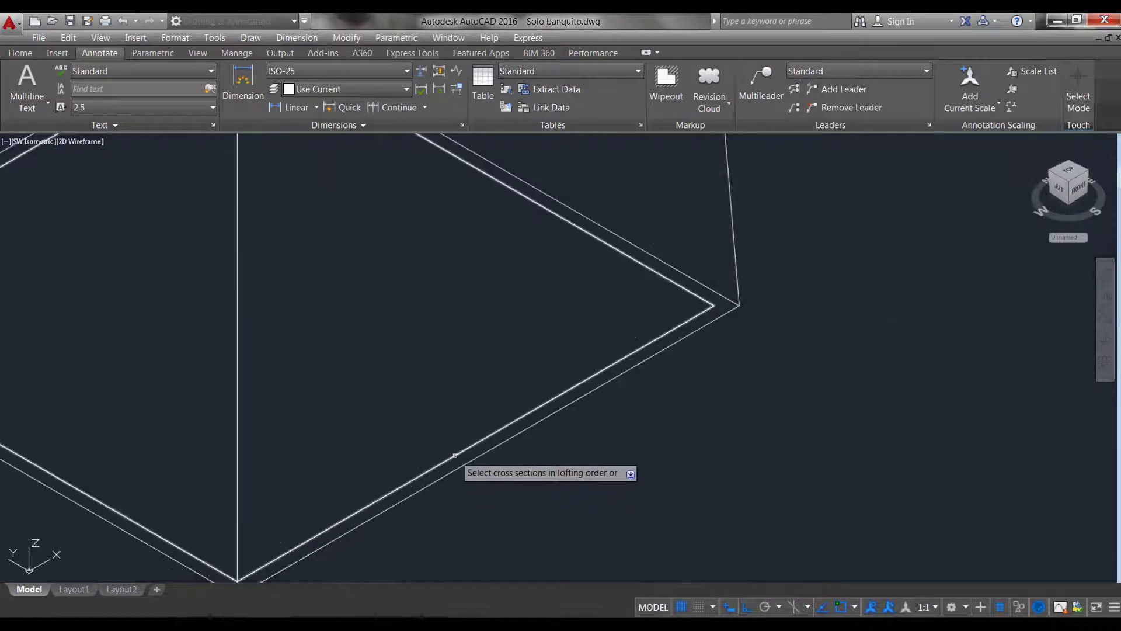
{"action": "key", "text": "Return"}
{"action": "key", "text": "Down"}
{"action": "key", "text": "Return"}
{"action": "scroll", "coordinate": [464, 385], "scroll_direction": "down", "scroll_amount": 3}
{"action": "scroll", "coordinate": [468, 409], "scroll_direction": "down", "scroll_amount": 2}
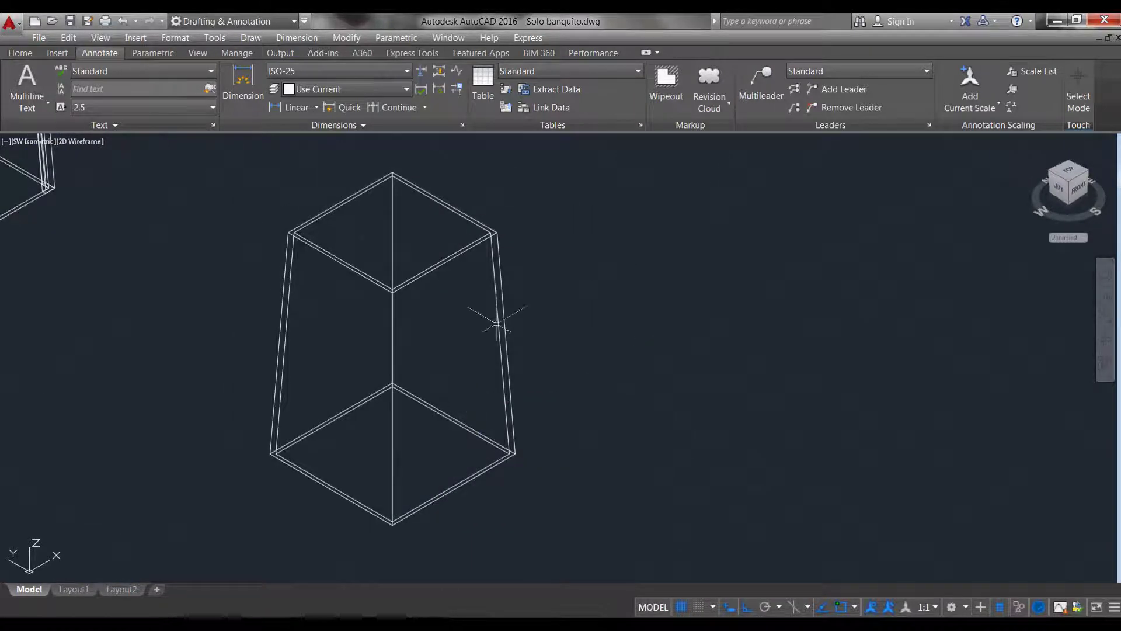
{"action": "scroll", "coordinate": [538, 273], "scroll_direction": "up", "scroll_amount": 3}
{"action": "key", "text": "Return"}
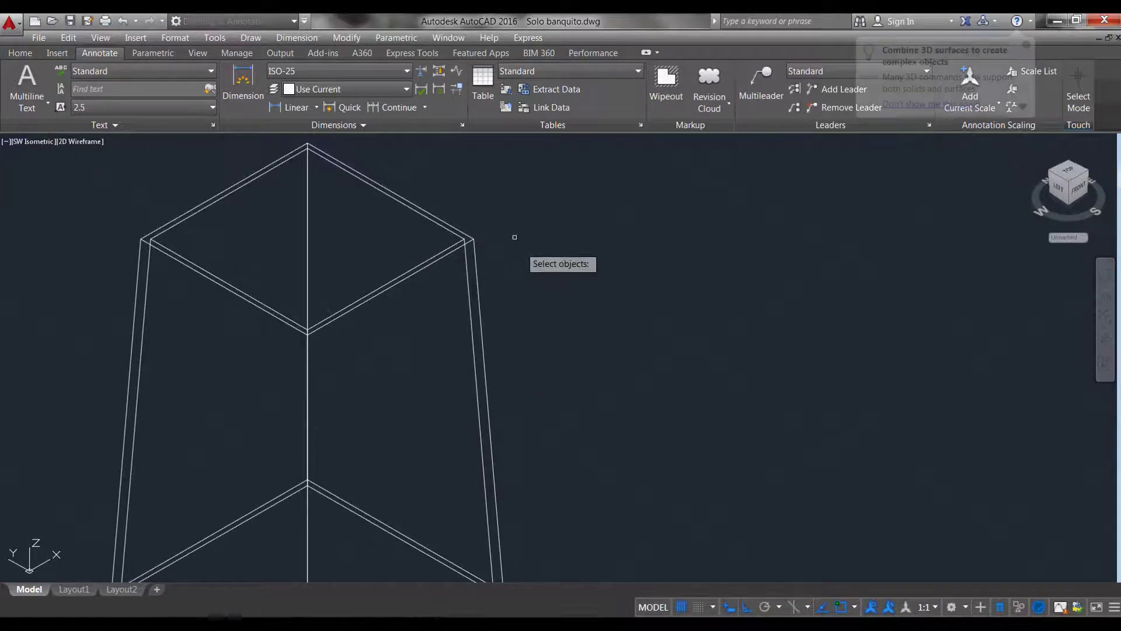
Subtract the inner solid from the outer frustum, leaving a hollow shell.
{"action": "scroll", "coordinate": [468, 272], "scroll_direction": "up", "scroll_amount": 4}
{"action": "left_click", "coordinate": [424, 266]}
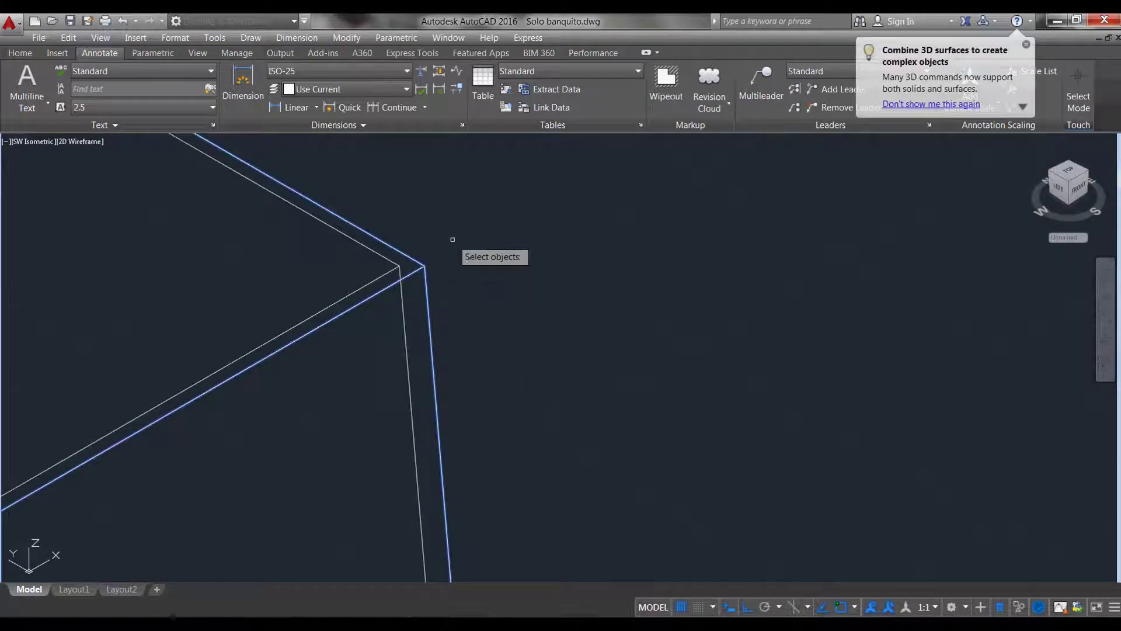
{"action": "key", "text": "Return"}
{"action": "scroll", "coordinate": [430, 285], "scroll_direction": "down", "scroll_amount": 2}
{"action": "scroll", "coordinate": [421, 309], "scroll_direction": "down", "scroll_amount": 3}
View the shell in Conceptual style, then return to 2D Wireframe.
{"action": "type", "text": "s"}
{"action": "key", "text": "Return"}
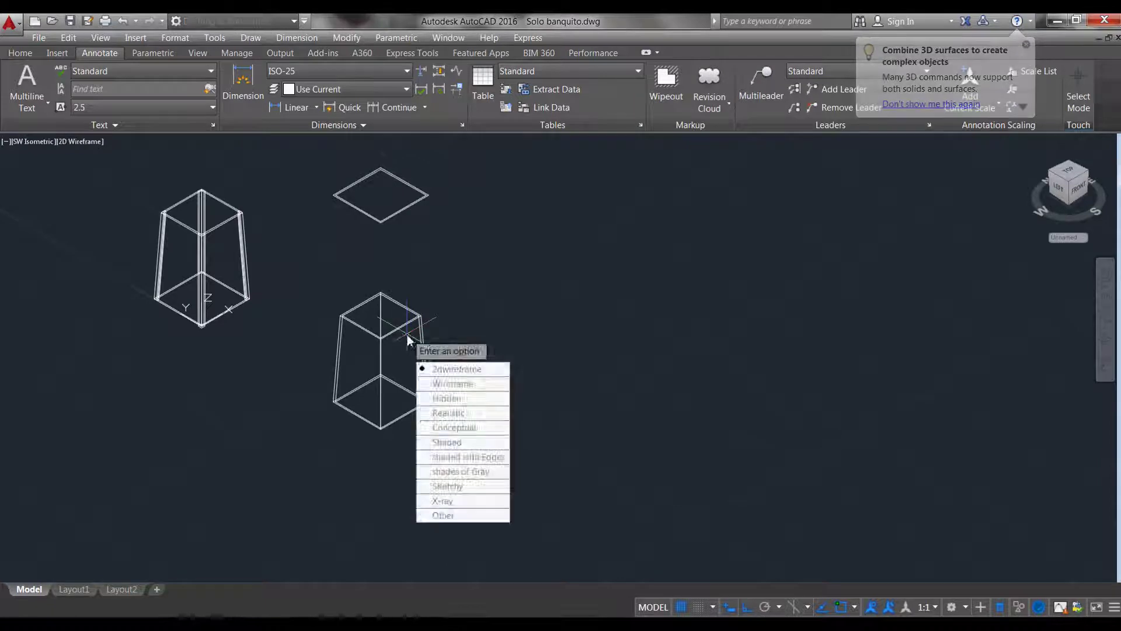
{"action": "type", "text": "c"}
{"action": "key", "text": "Return"}
{"action": "scroll", "coordinate": [406, 333], "scroll_direction": "up", "scroll_amount": 3}
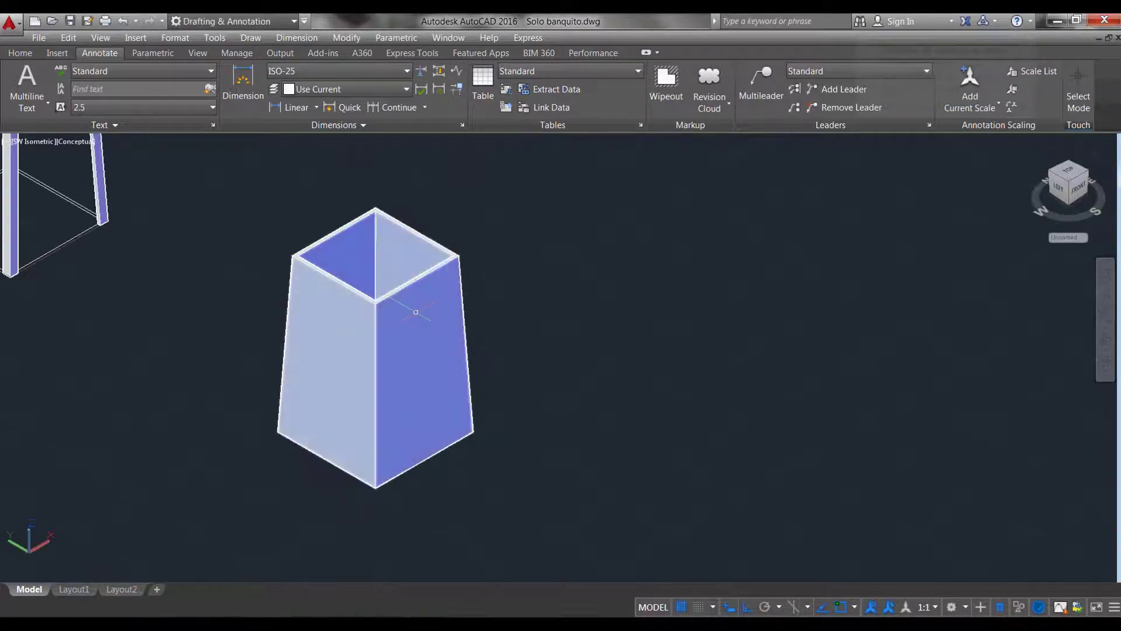
{"action": "type", "text": "VS"}
{"action": "key", "text": "Return"}
{"action": "type", "text": "2"}
{"action": "key", "text": "Return"}
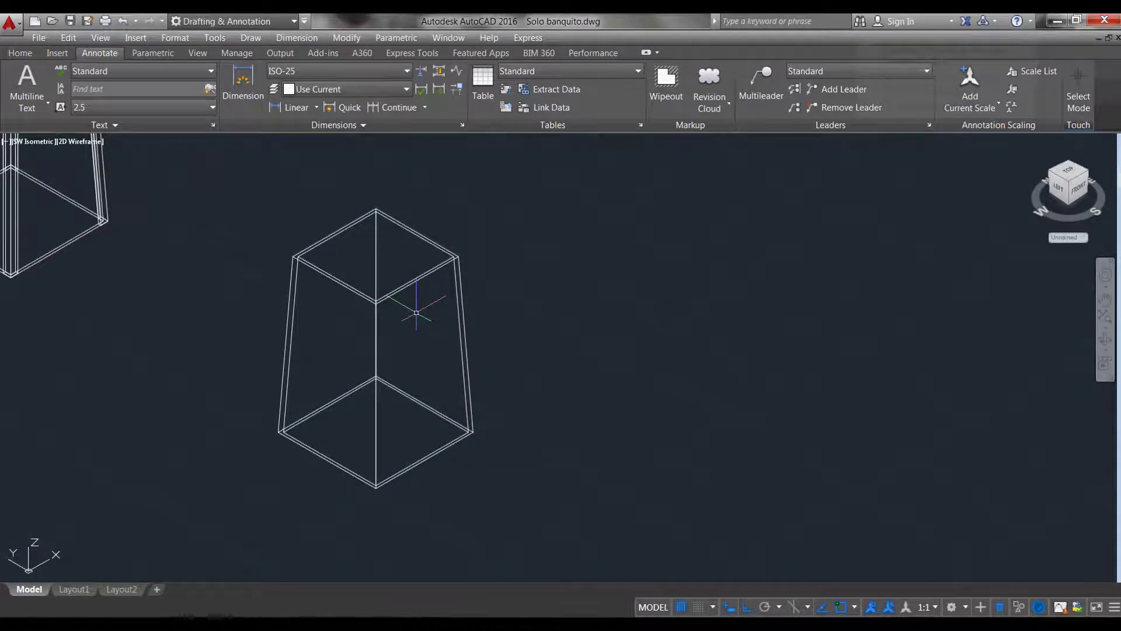
Start a box spanning the diamond's left and right corners.
{"action": "key", "text": "Return"}
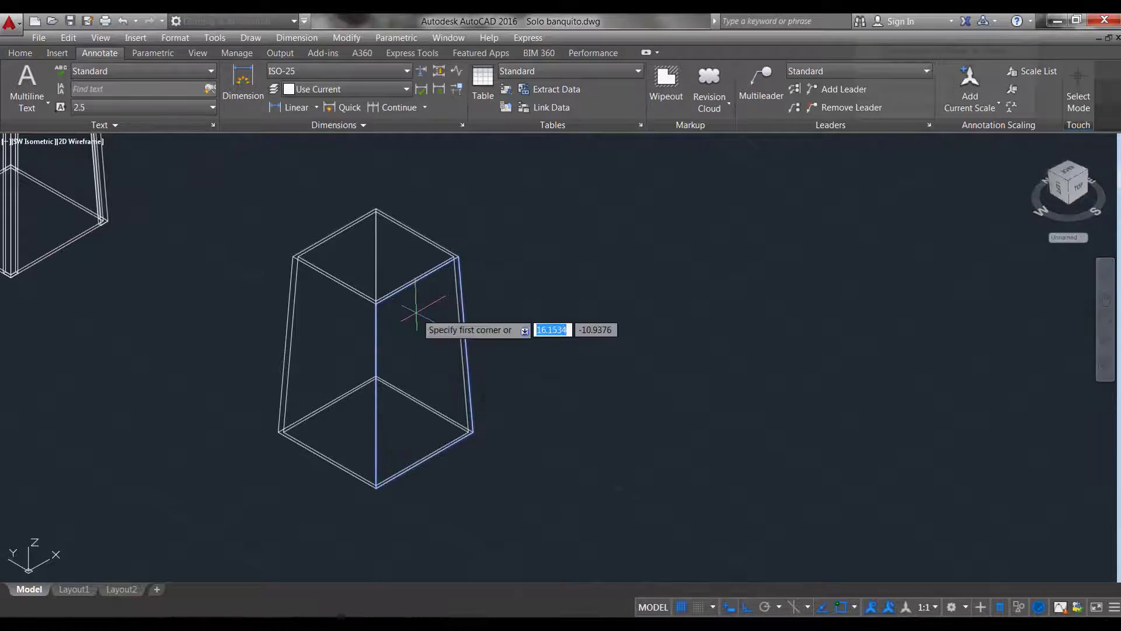
{"action": "scroll", "coordinate": [288, 365], "scroll_direction": "up", "scroll_amount": 4}
{"action": "left_click", "coordinate": [314, 352]}
{"action": "left_click", "coordinate": [809, 353]}
Finish the first box at a height of 62.5.
{"action": "scroll", "coordinate": [719, 416], "scroll_direction": "down", "scroll_amount": 5}
{"action": "scroll", "coordinate": [645, 408], "scroll_direction": "up", "scroll_amount": 6}
{"action": "scroll", "coordinate": [608, 333], "scroll_direction": "down", "scroll_amount": 1}
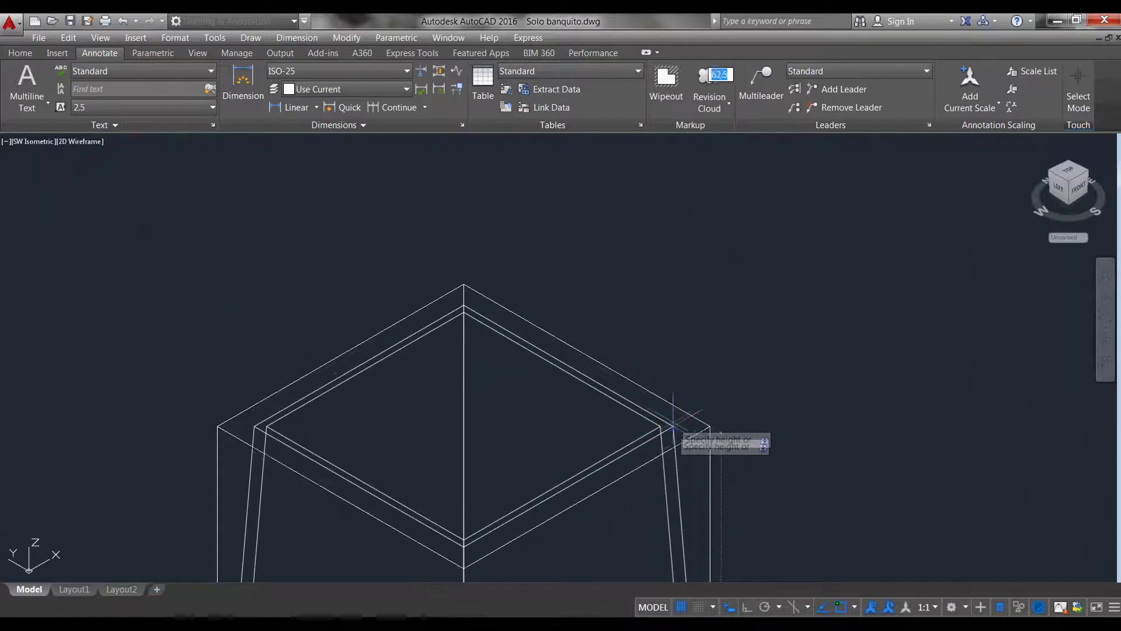
{"action": "scroll", "coordinate": [673, 425], "scroll_direction": "down", "scroll_amount": 3}
{"action": "scroll", "coordinate": [631, 374], "scroll_direction": "up", "scroll_amount": 3}
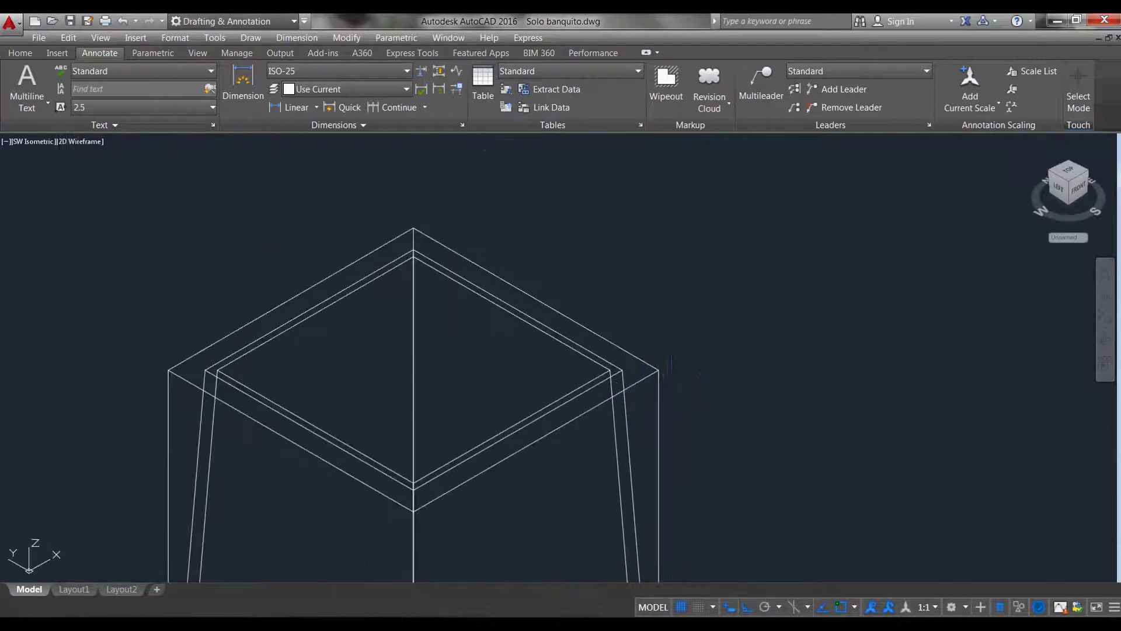
{"action": "left_click", "coordinate": [657, 366]}
Draw a thin second box starting at the first box's top corner.
{"action": "key", "text": "Return"}
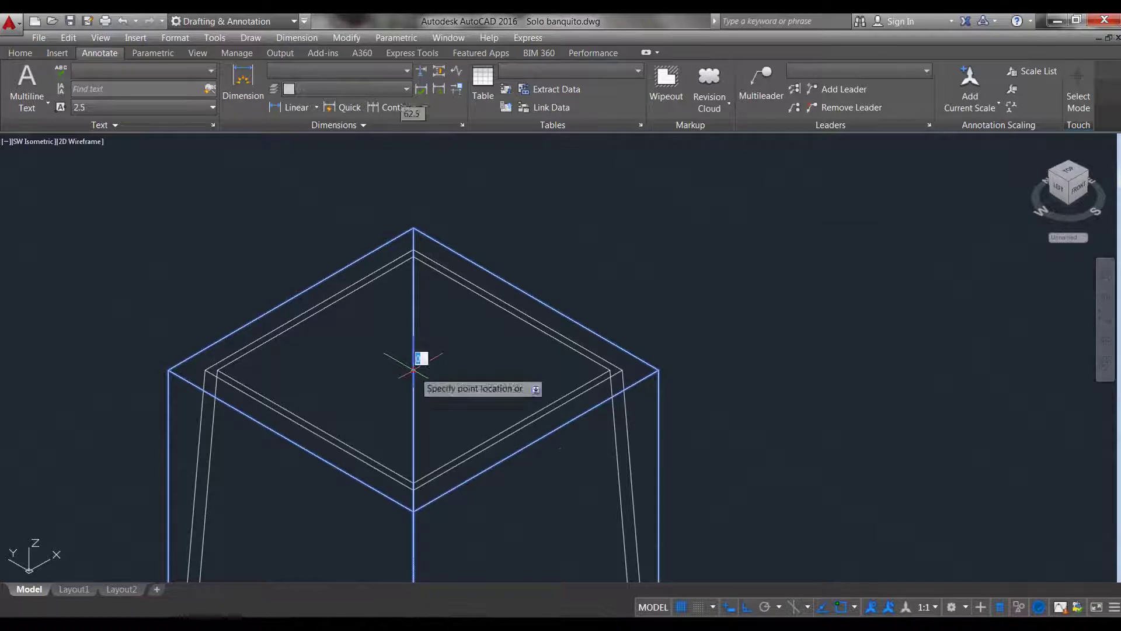
{"action": "left_click", "coordinate": [414, 369]}
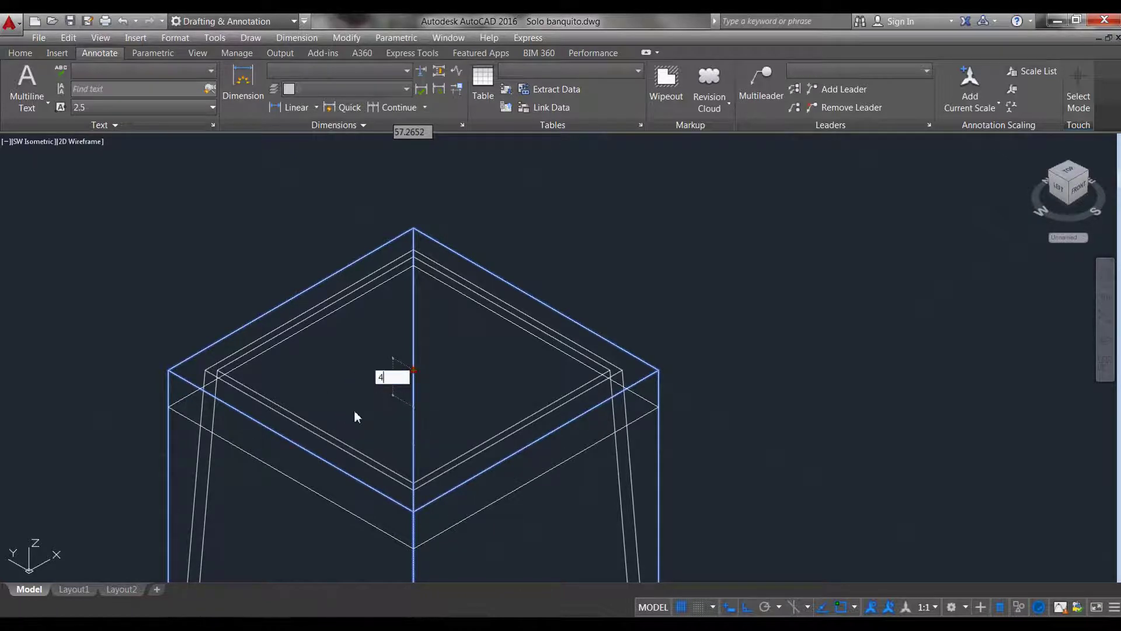
{"action": "left_click", "coordinate": [354, 409]}
{"action": "key", "text": "Escape"}
Start a union and pick the upper box to join.
{"action": "type", "text": "u"}
{"action": "key", "text": "Return"}
{"action": "left_click", "coordinate": [586, 390]}
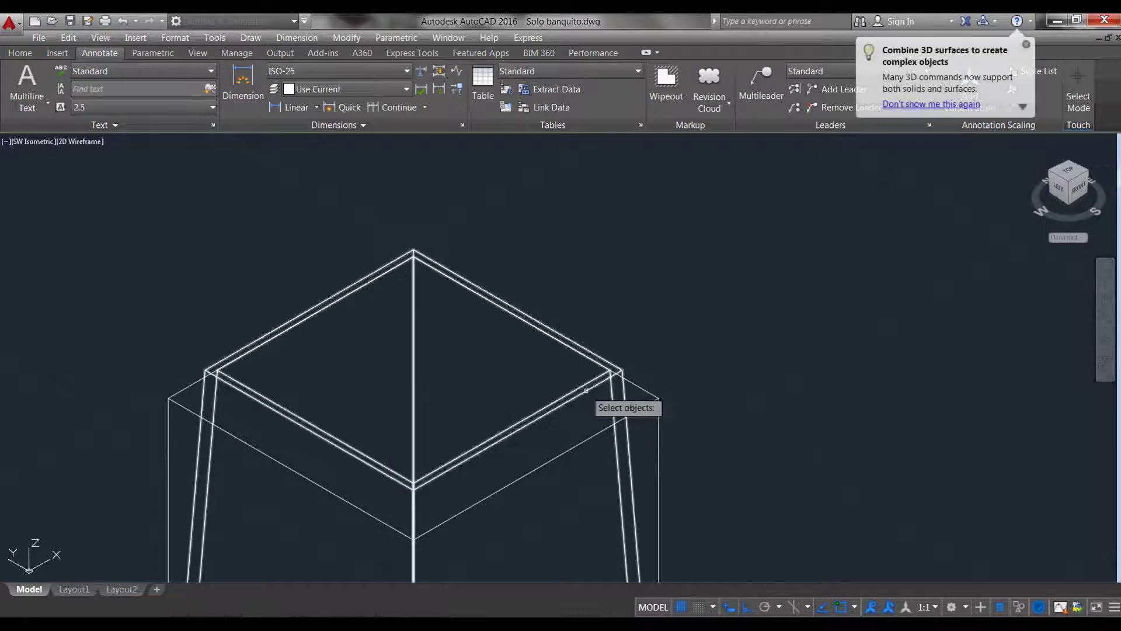
Add the lower large box and merge both boxes into one solid.
{"action": "left_click", "coordinate": [659, 407]}
{"action": "key", "text": "Return"}
{"action": "scroll", "coordinate": [479, 438], "scroll_direction": "down", "scroll_amount": 3}
{"action": "type", "text": "M"}
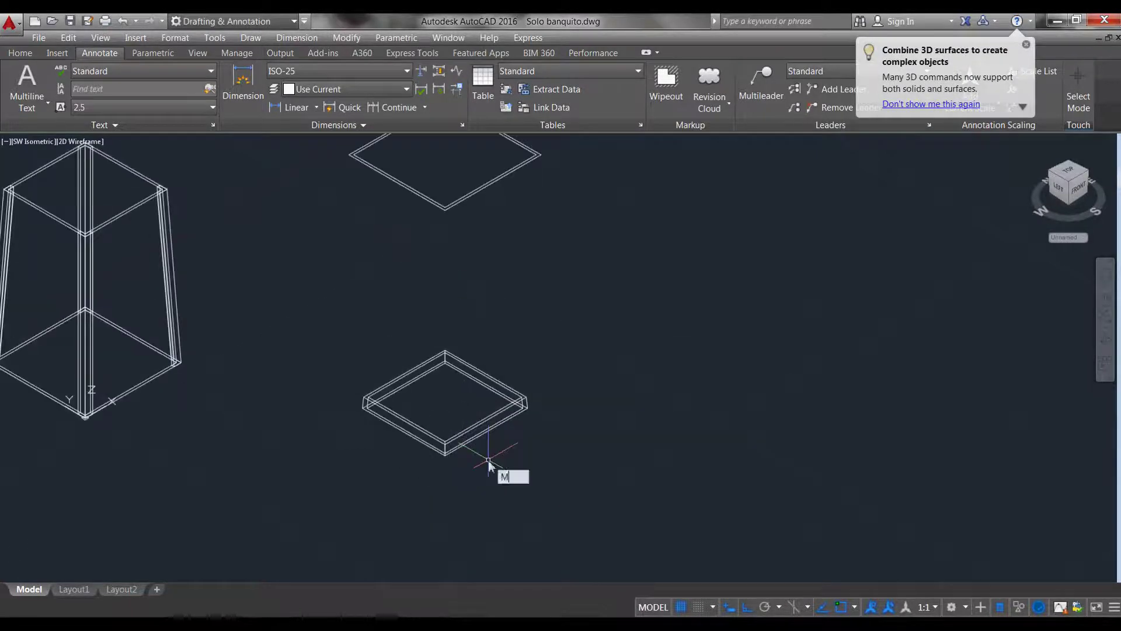
Move the merged box solid 150 units aside.
{"action": "key", "text": "Return"}
{"action": "left_click", "coordinate": [486, 431]}
{"action": "scroll", "coordinate": [584, 421], "scroll_direction": "down", "scroll_amount": 2}
{"action": "key", "text": "Return"}
{"action": "left_click", "coordinate": [619, 406]}
{"action": "type", "text": "150"}
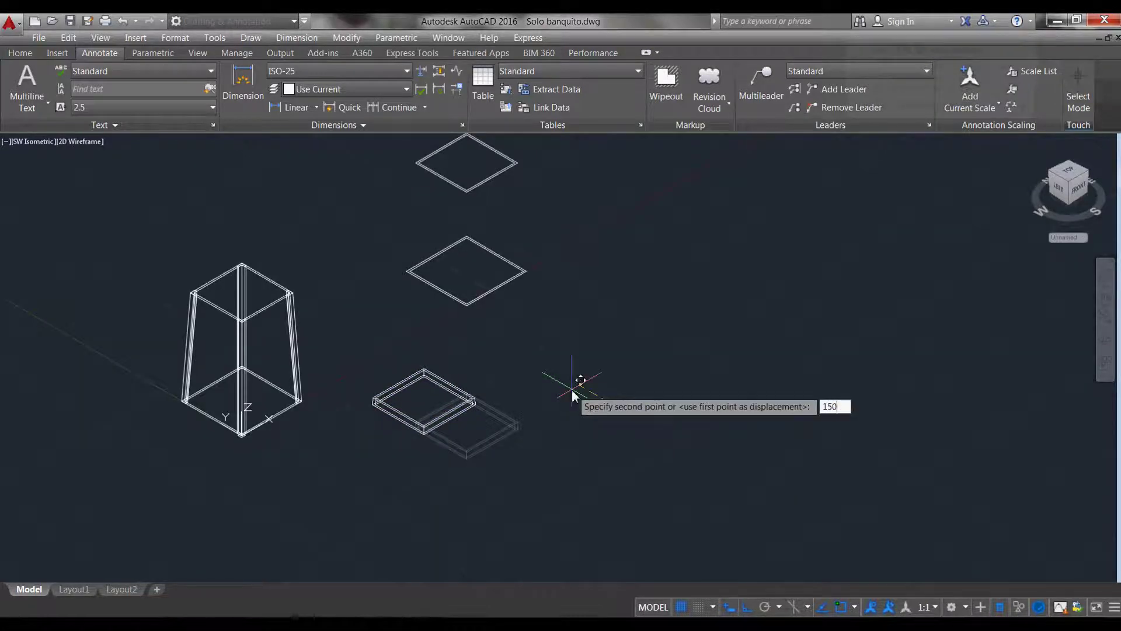
{"action": "key", "text": "Return"}
{"action": "scroll", "coordinate": [281, 382], "scroll_direction": "up", "scroll_amount": 2}
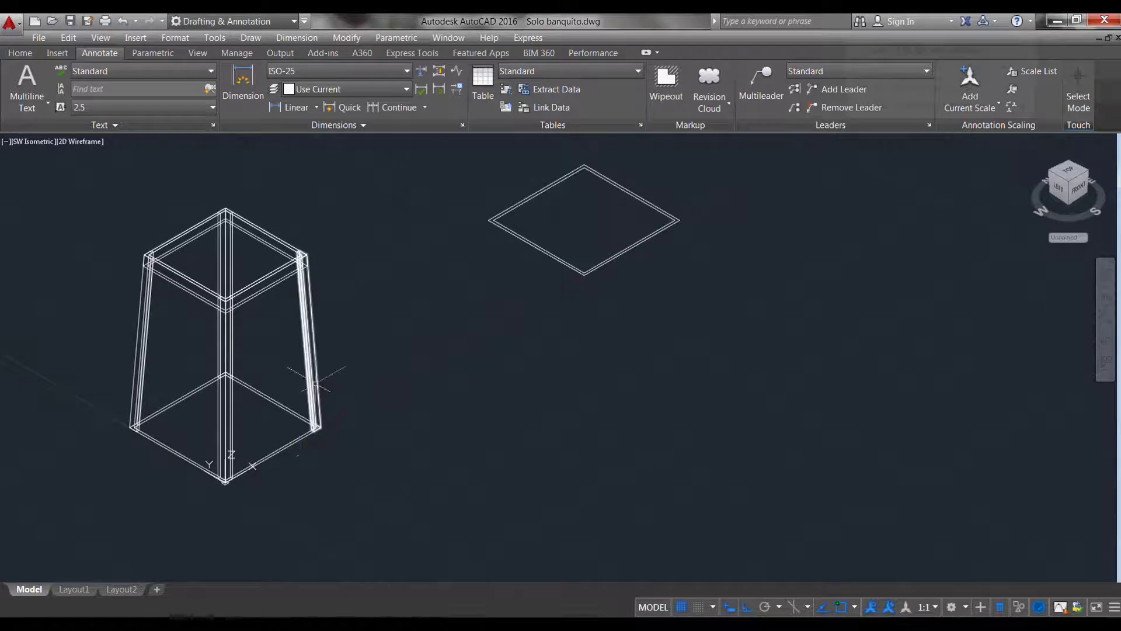
{"action": "scroll", "coordinate": [266, 499], "scroll_direction": "down", "scroll_amount": 3}
{"action": "scroll", "coordinate": [413, 395], "scroll_direction": "up", "scroll_amount": 2}
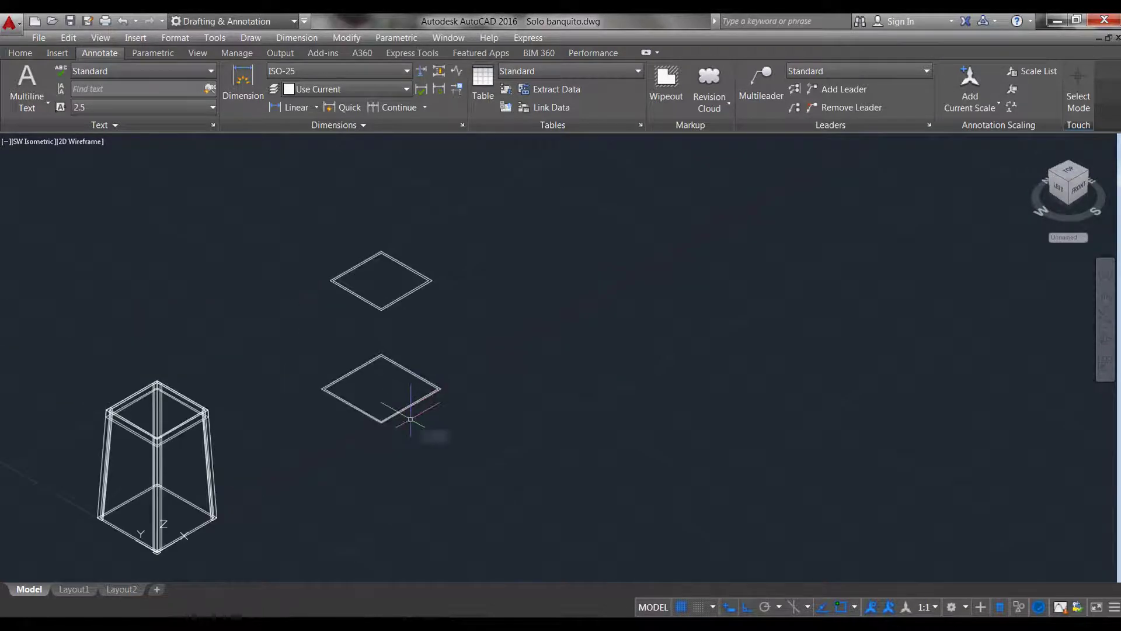
Copy both square profiles 100 units with Ortho on.
{"action": "left_click", "coordinate": [409, 405]}
{"action": "left_click", "coordinate": [403, 296]}
{"action": "scroll", "coordinate": [292, 316], "scroll_direction": "down", "scroll_amount": 3}
{"action": "key", "text": "Return"}
{"action": "left_click", "coordinate": [380, 369]}
{"action": "type", "text": "100"}
{"action": "key", "text": "Return"}
{"action": "key", "text": "Escape"}
Move the previous selection of square profiles 100 units to extend the column.
{"action": "key", "text": "Return"}
{"action": "type", "text": "p"}
{"action": "key", "text": "Return"}
{"action": "left_click", "coordinate": [506, 440]}
{"action": "type", "text": "100"}
{"action": "key", "text": "Return"}
{"action": "scroll", "coordinate": [362, 462], "scroll_direction": "up", "scroll_amount": 4}
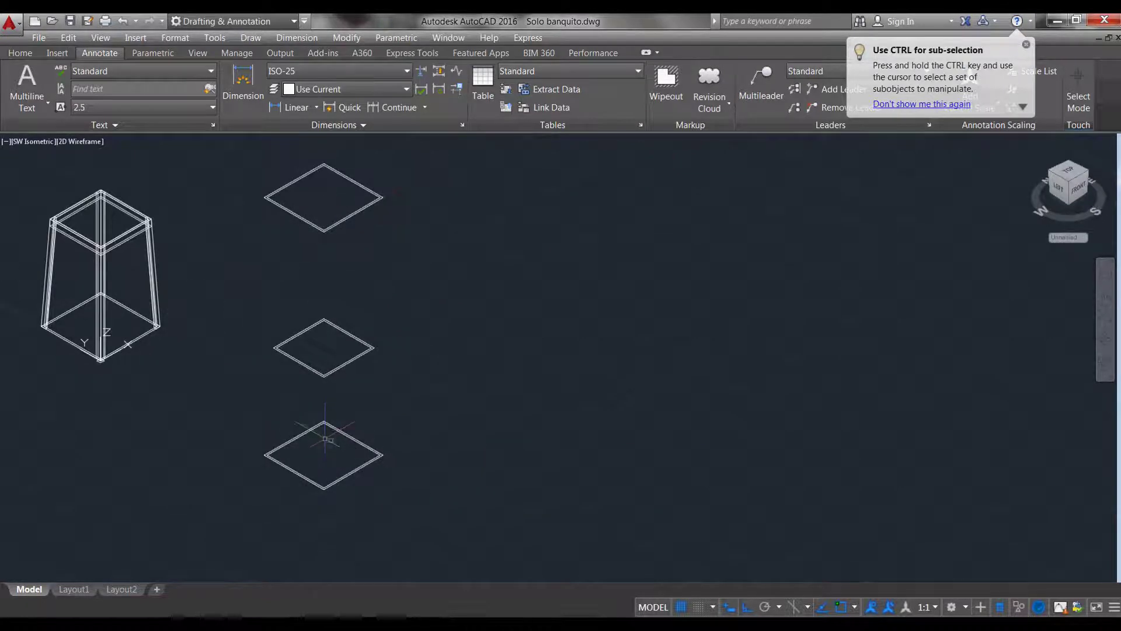
{"action": "scroll", "coordinate": [365, 382], "scroll_direction": "up", "scroll_amount": 3}
{"action": "scroll", "coordinate": [396, 454], "scroll_direction": "down", "scroll_amount": 2}
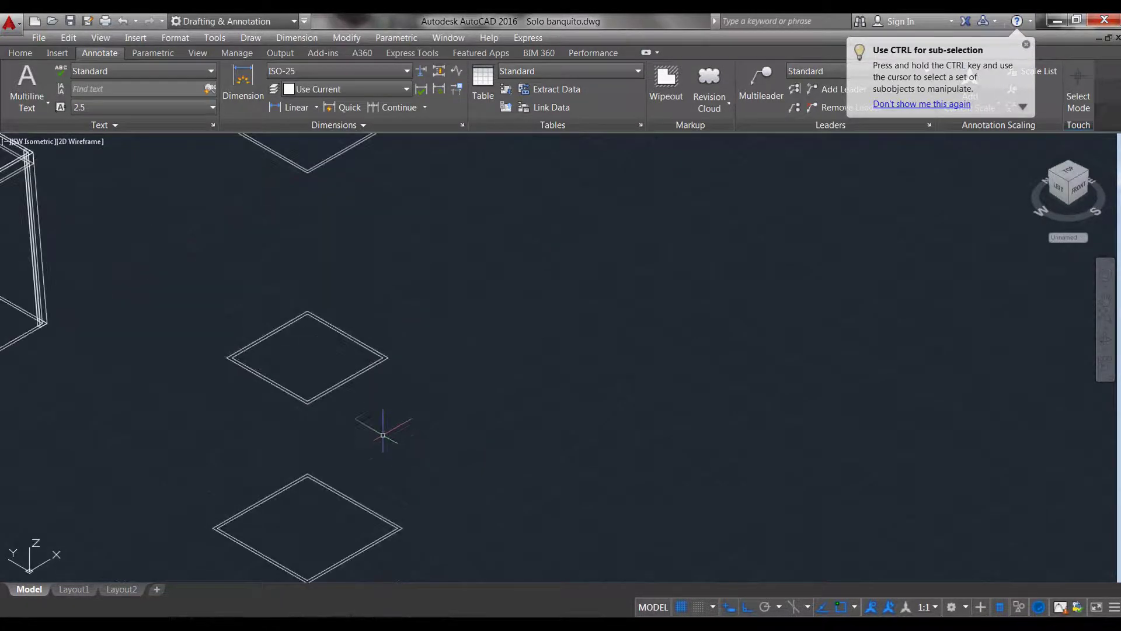
Start a loft (FT) and pick the inner lower square as the first cross-section.
{"action": "type", "text": "LOFT"}
{"action": "key", "text": "Return"}
{"action": "scroll", "coordinate": [413, 564], "scroll_direction": "up", "scroll_amount": 4}
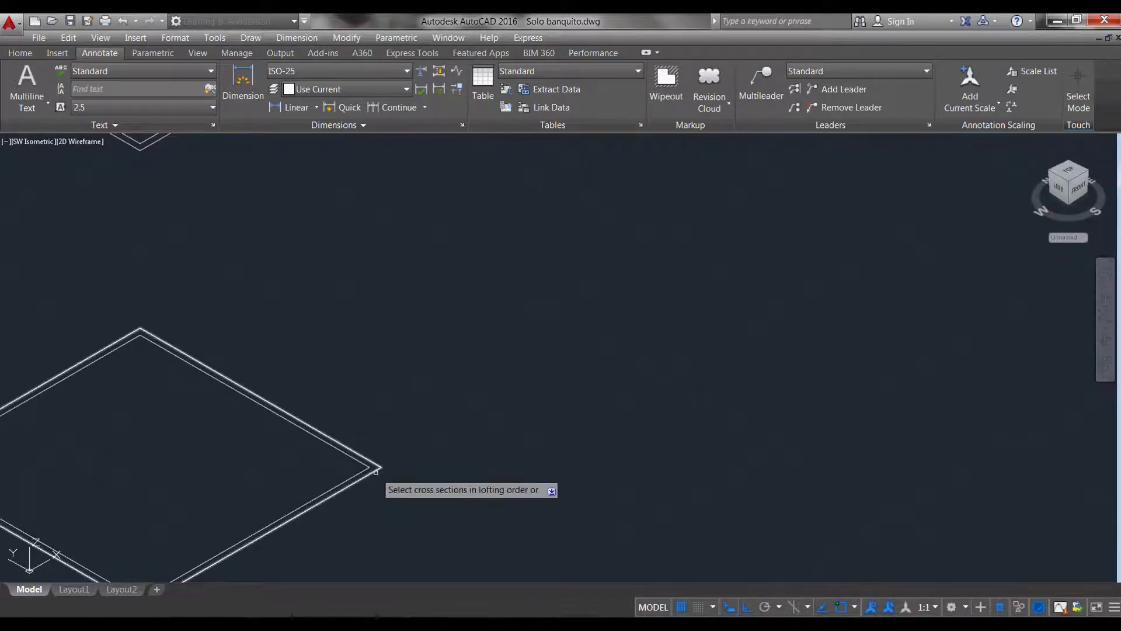
{"action": "scroll", "coordinate": [376, 584], "scroll_direction": "down", "scroll_amount": 3}
{"action": "scroll", "coordinate": [347, 365], "scroll_direction": "up", "scroll_amount": 3}
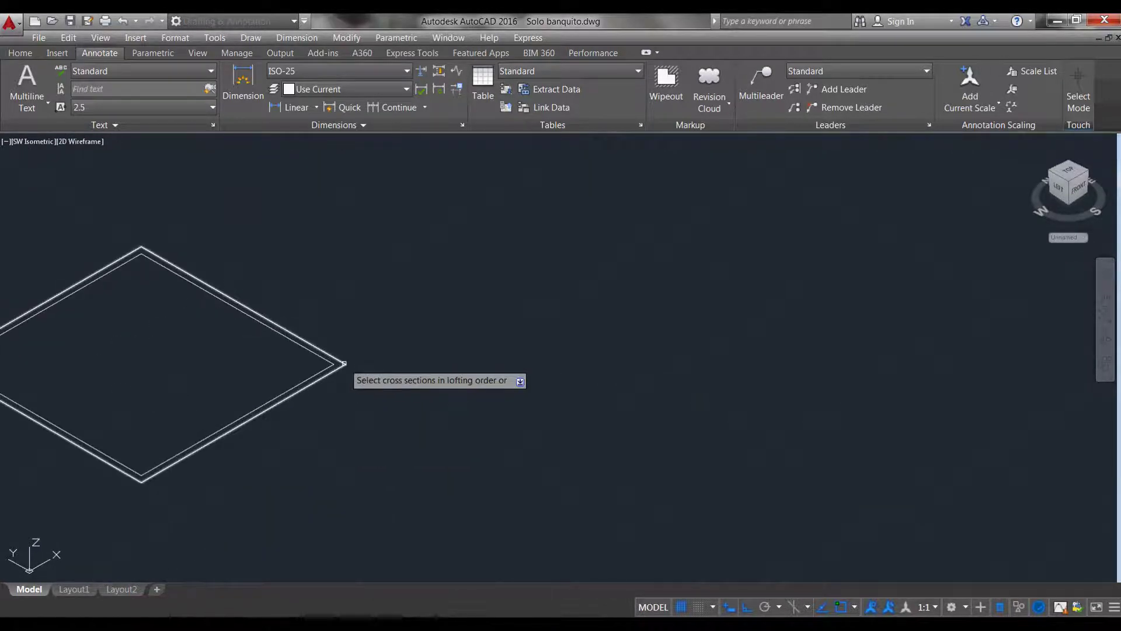
{"action": "key", "text": "Down"}
{"action": "scroll", "coordinate": [330, 384], "scroll_direction": "up", "scroll_amount": 2}
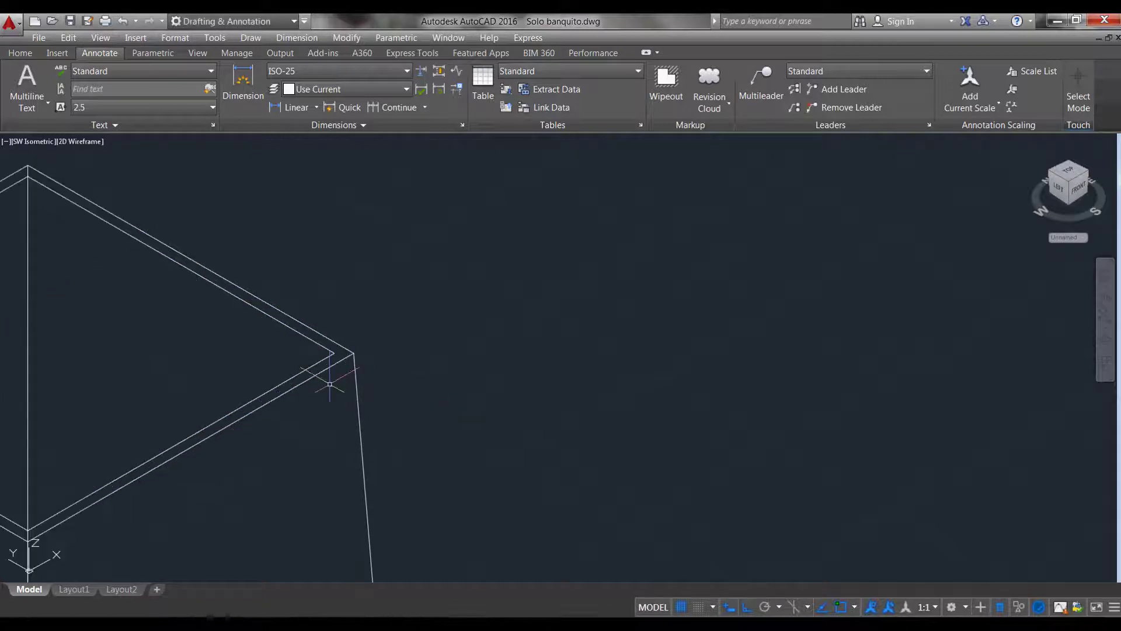
{"action": "scroll", "coordinate": [303, 420], "scroll_direction": "down", "scroll_amount": 4}
{"action": "scroll", "coordinate": [319, 454], "scroll_direction": "up", "scroll_amount": 5}
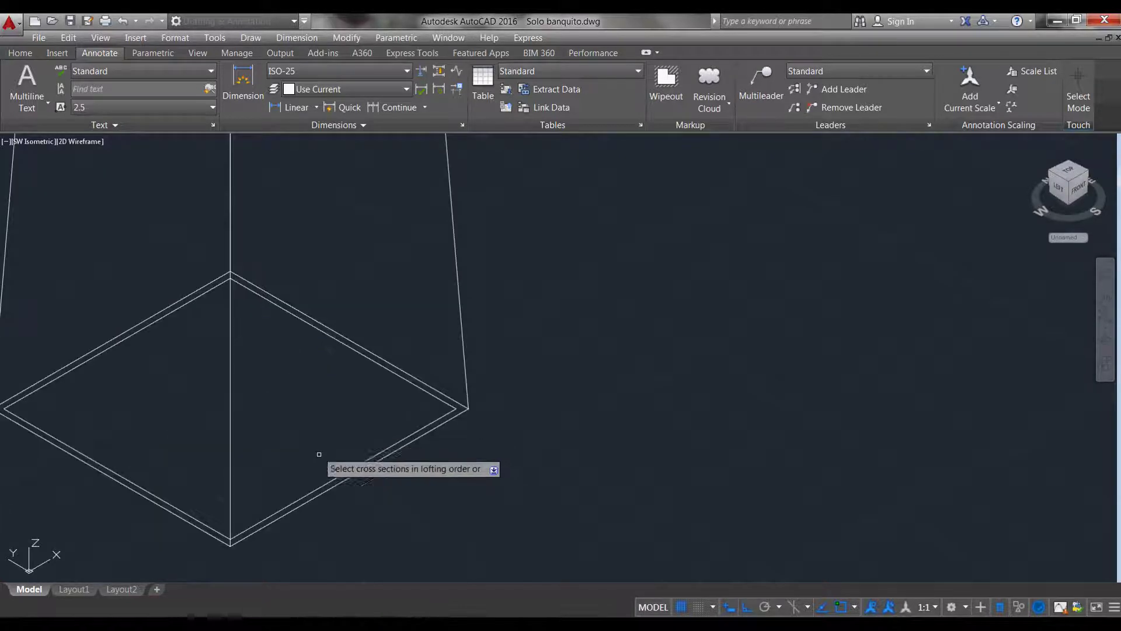
{"action": "left_click", "coordinate": [332, 471]}
{"action": "left_click", "coordinate": [320, 479]}
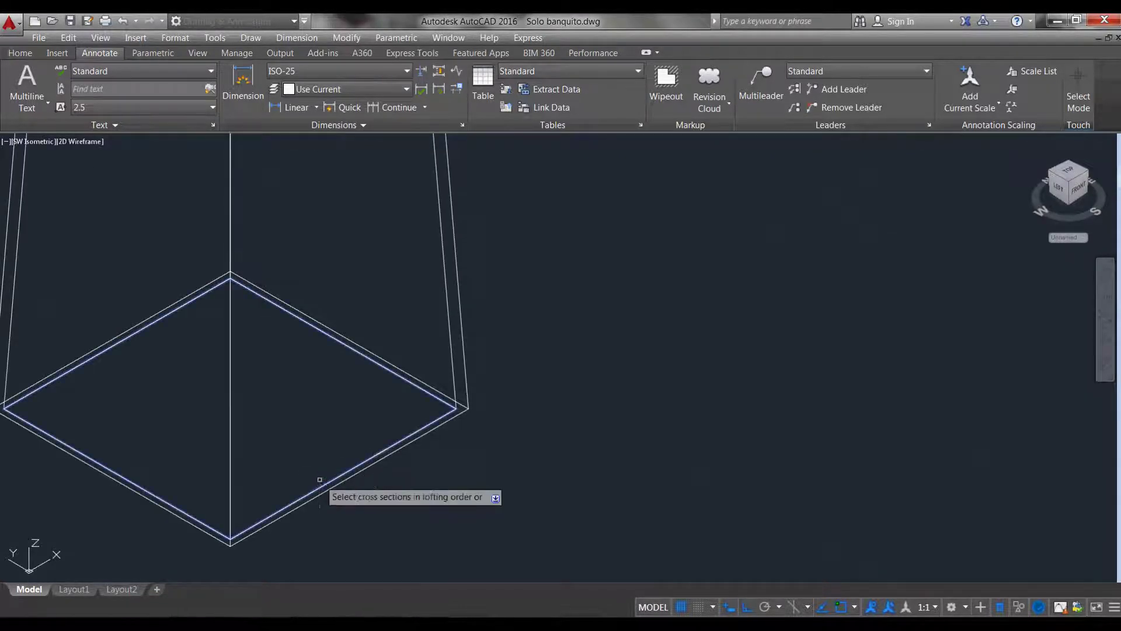
{"action": "key", "text": "Escape"}
Pick the upper square profile to complete the tapered lofted solid.
{"action": "scroll", "coordinate": [325, 459], "scroll_direction": "down", "scroll_amount": 4}
{"action": "scroll", "coordinate": [354, 324], "scroll_direction": "up", "scroll_amount": 4}
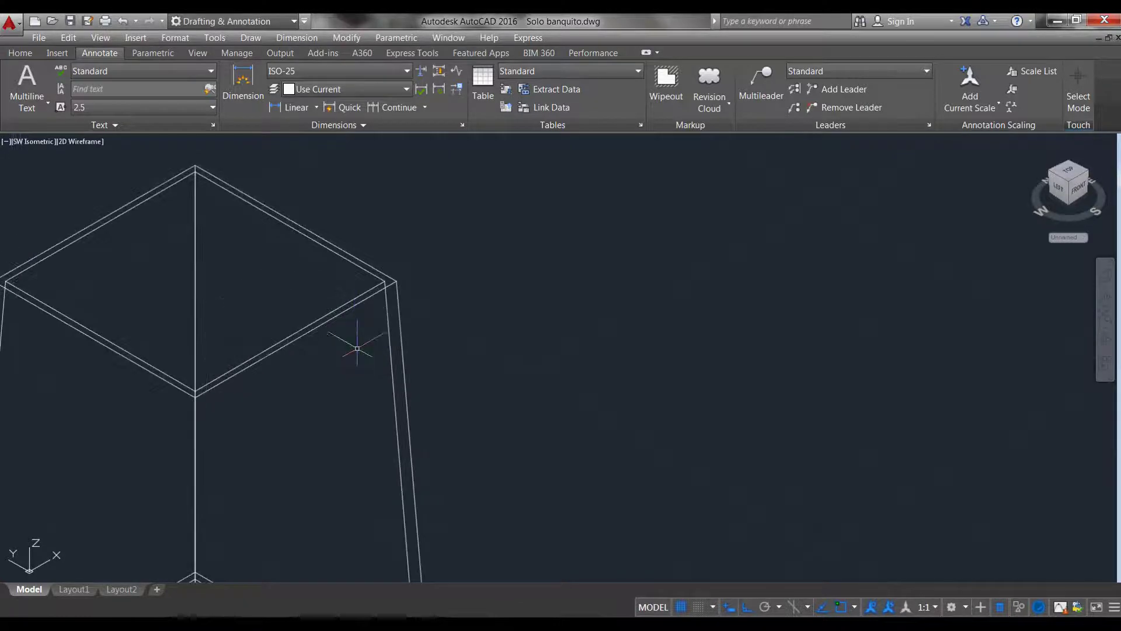
{"action": "scroll", "coordinate": [383, 330], "scroll_direction": "up", "scroll_amount": 4}
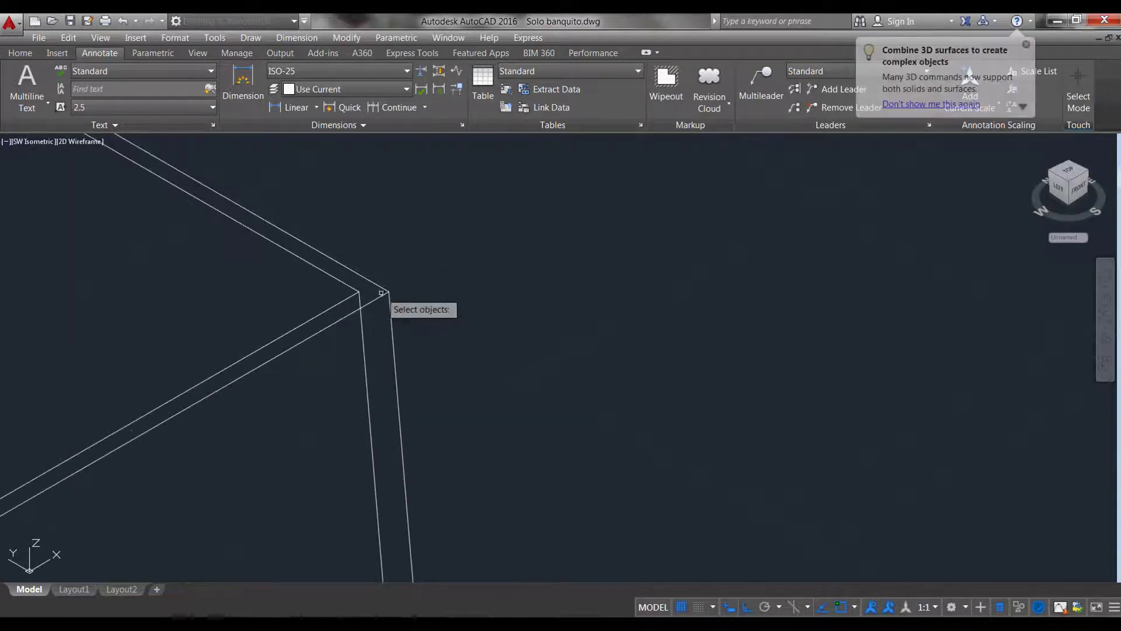
{"action": "left_click", "coordinate": [381, 293]}
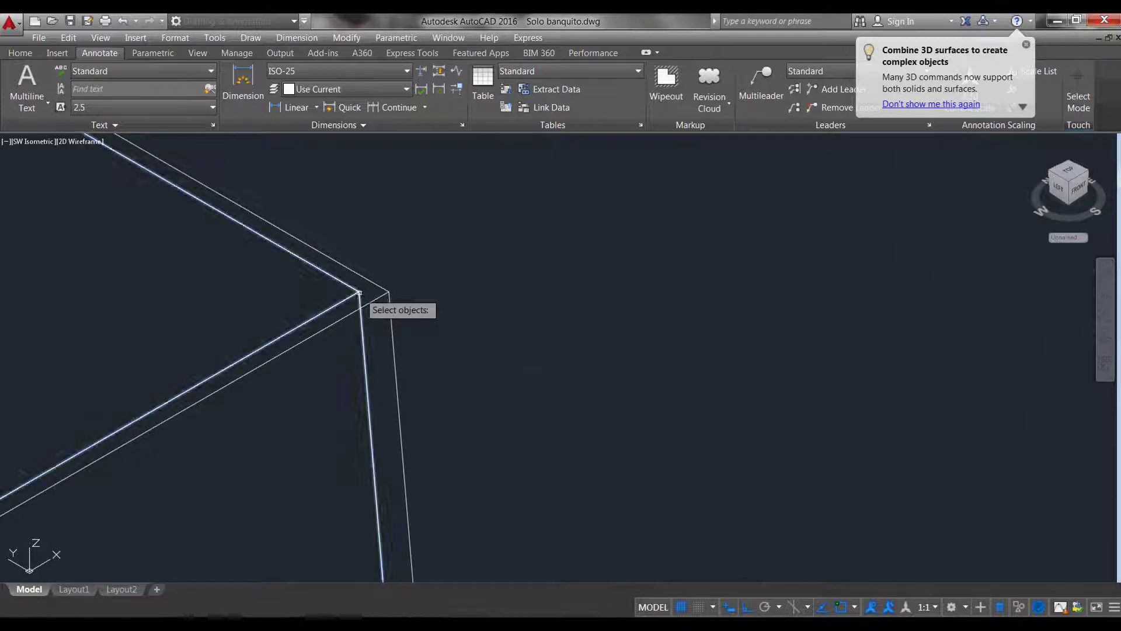
{"action": "key", "text": "Escape"}
{"action": "scroll", "coordinate": [365, 354], "scroll_direction": "down", "scroll_amount": 5}
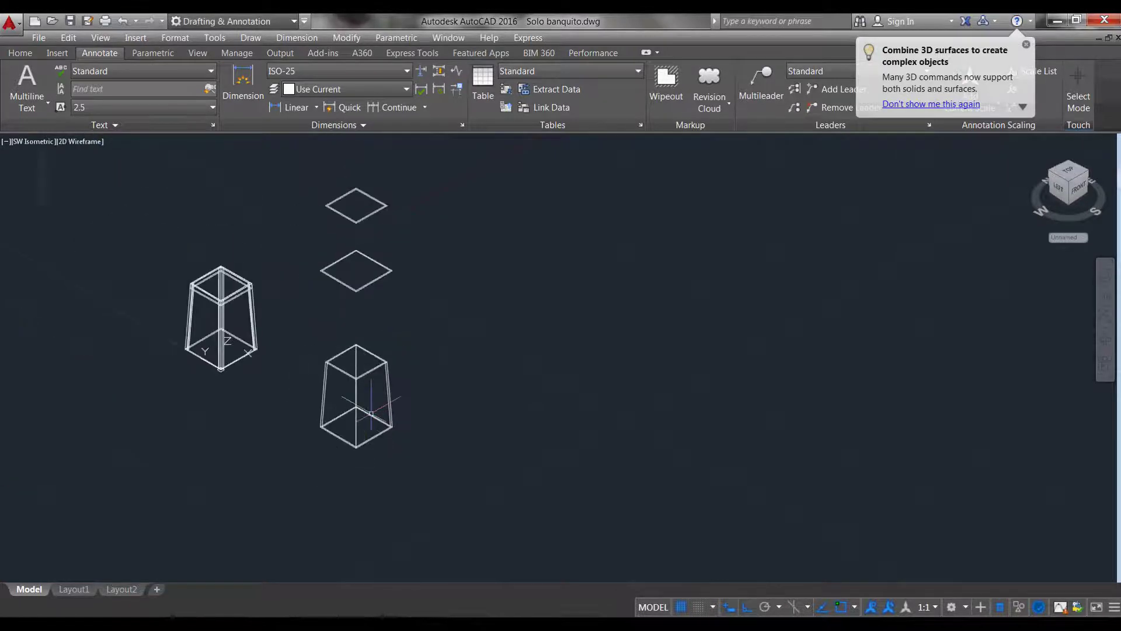
{"action": "scroll", "coordinate": [391, 450], "scroll_direction": "up", "scroll_amount": 4}
Draw a box solid from the leg corner to the opposite corner with a picked height.
{"action": "type", "text": "BO"}
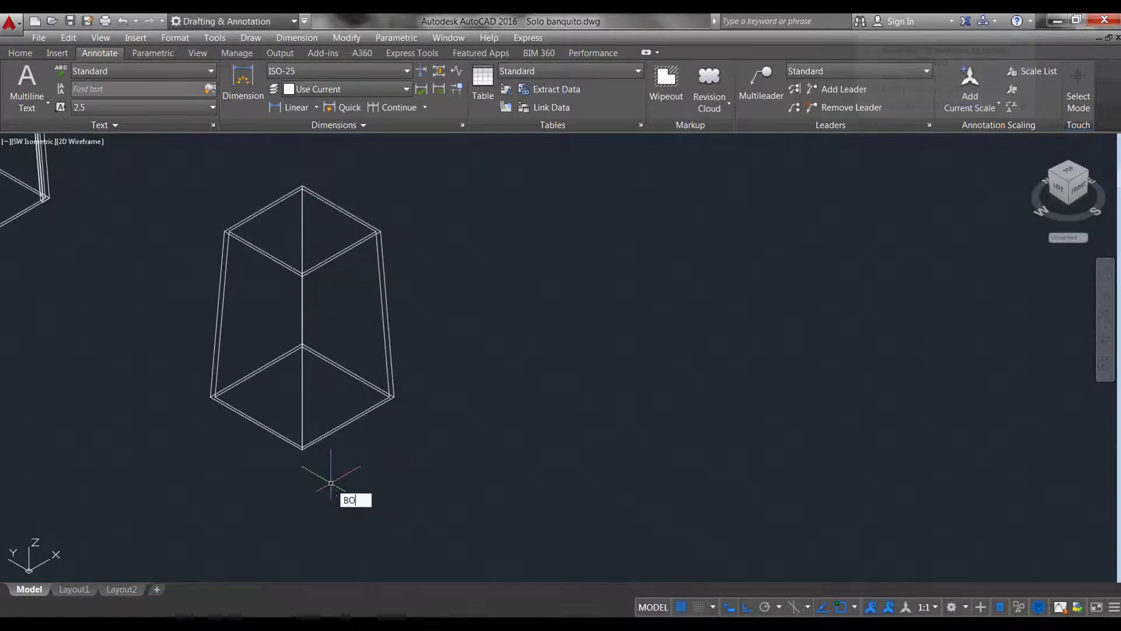
{"action": "key", "text": "Return"}
{"action": "scroll", "coordinate": [201, 369], "scroll_direction": "up", "scroll_amount": 8}
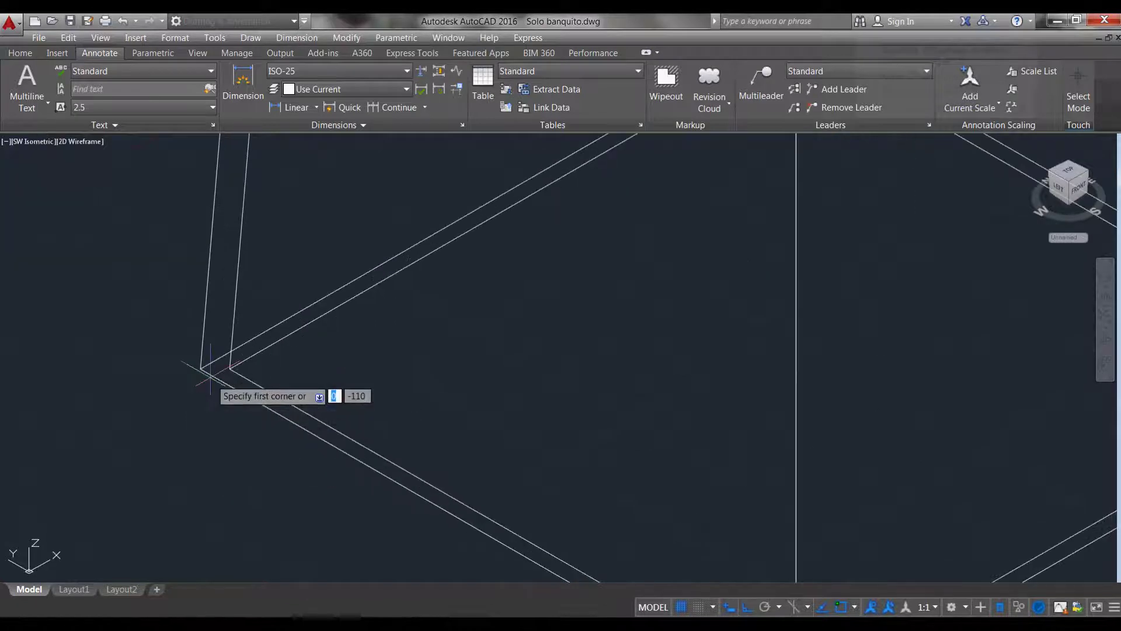
{"action": "left_click", "coordinate": [201, 368]}
{"action": "scroll", "coordinate": [200, 369], "scroll_direction": "down", "scroll_amount": 6}
{"action": "scroll", "coordinate": [604, 412], "scroll_direction": "up", "scroll_amount": 6}
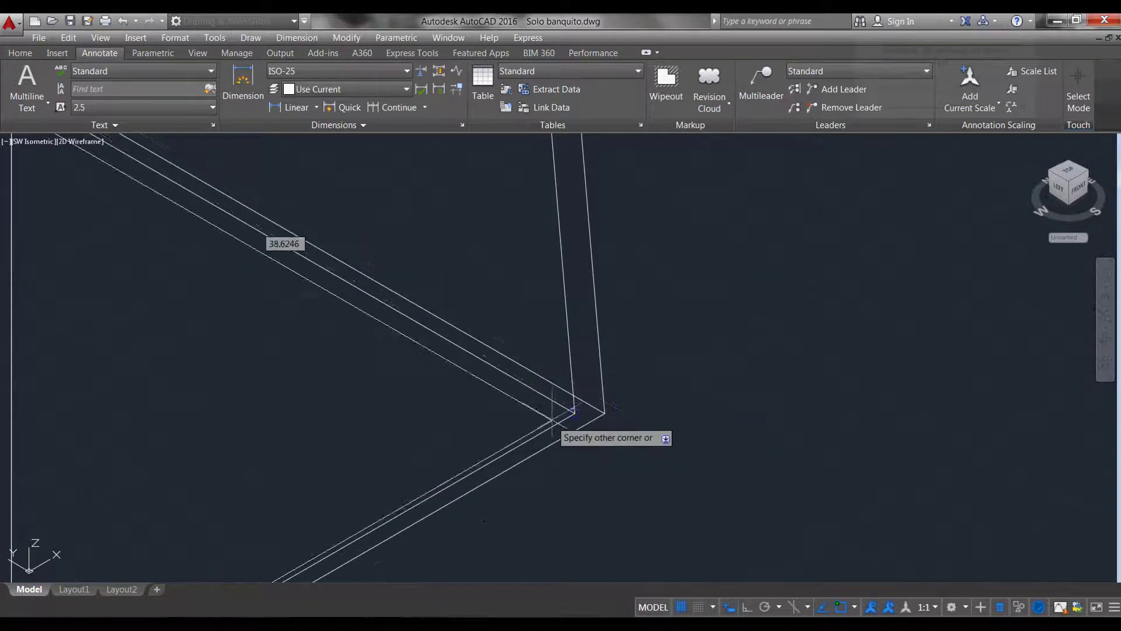
{"action": "left_click", "coordinate": [605, 413]}
{"action": "scroll", "coordinate": [604, 412], "scroll_direction": "down", "scroll_amount": 5}
{"action": "scroll", "coordinate": [586, 206], "scroll_direction": "up", "scroll_amount": 3}
{"action": "scroll", "coordinate": [586, 206], "scroll_direction": "down", "scroll_amount": 2}
{"action": "left_click", "coordinate": [517, 270]}
{"action": "scroll", "coordinate": [517, 271], "scroll_direction": "down", "scroll_amount": 5}
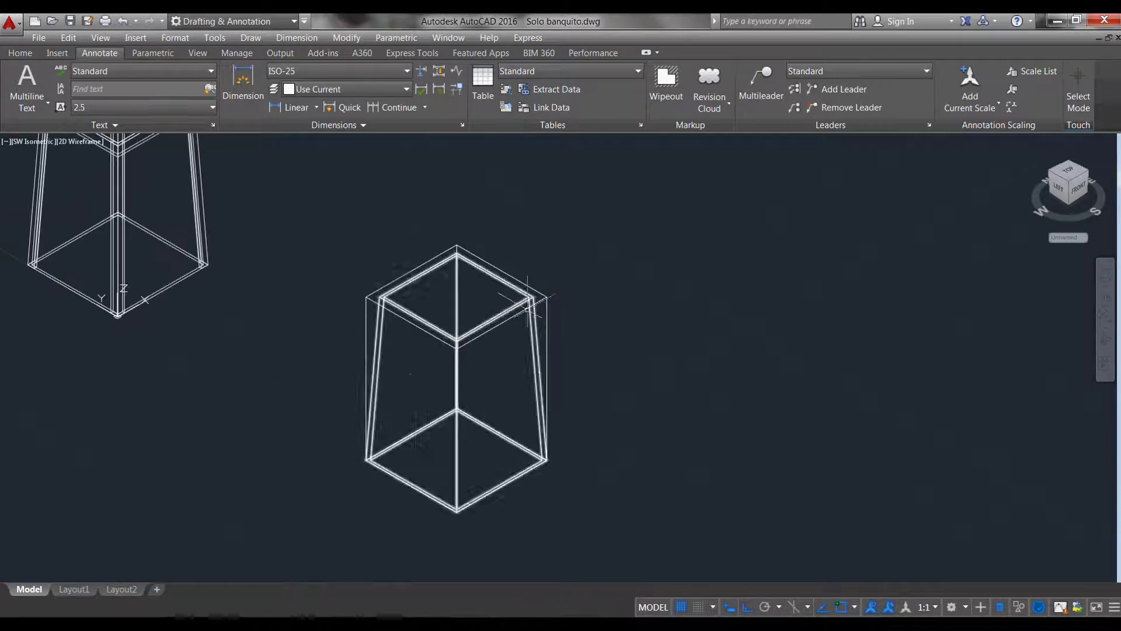
{"action": "scroll", "coordinate": [559, 427], "scroll_direction": "up", "scroll_amount": 3}
Grip-stretch the box's bottom face up to half its height.
{"action": "left_click", "coordinate": [534, 330]}
{"action": "left_click", "coordinate": [488, 440]}
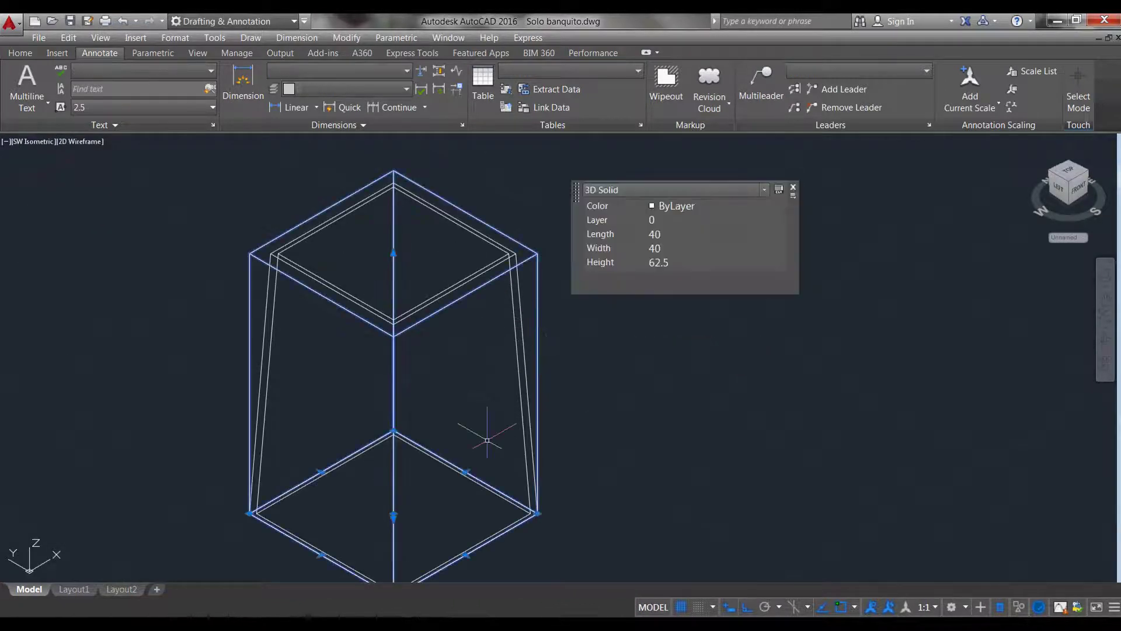
{"action": "left_click", "coordinate": [394, 517]}
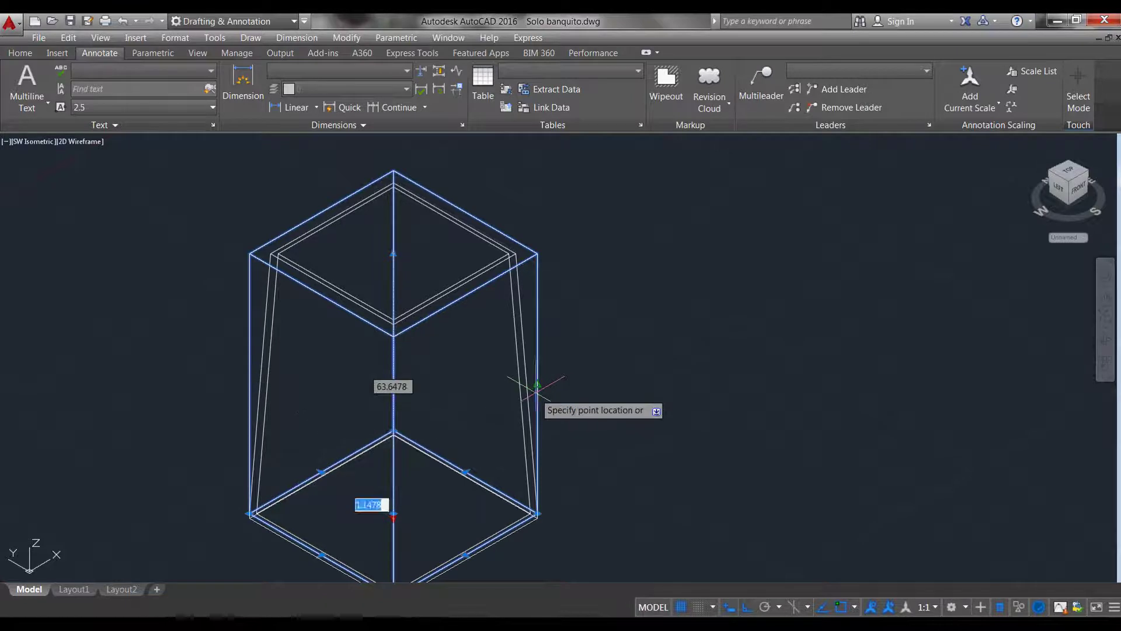
{"action": "left_click", "coordinate": [539, 385]}
{"action": "key", "text": "Escape"}
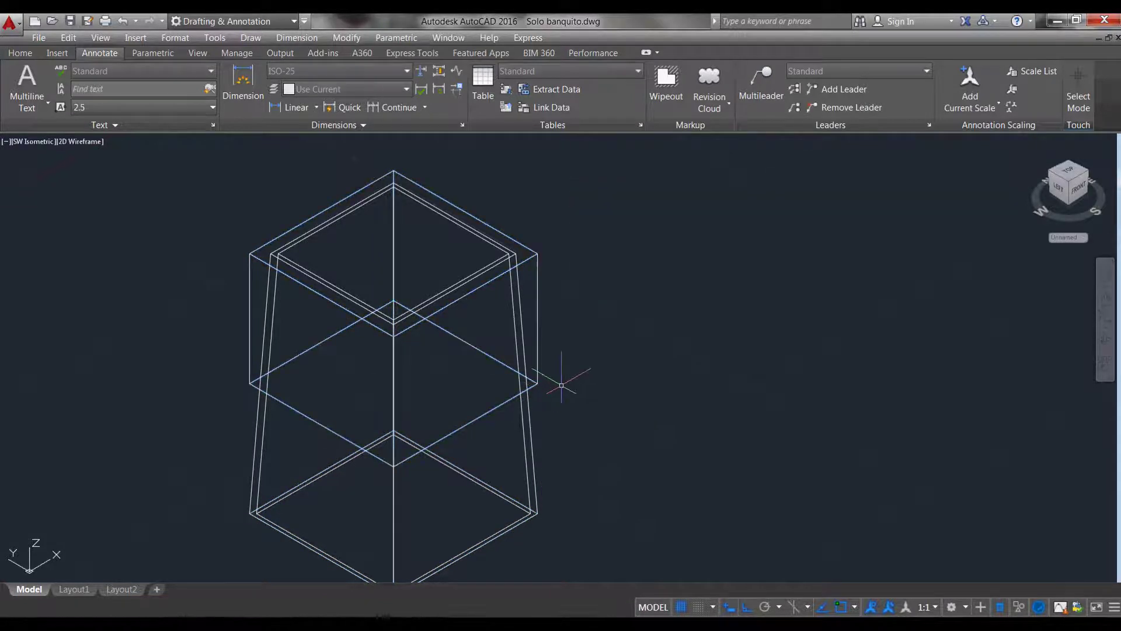
Move the box from its corner onto the target leg corner.
{"action": "left_click", "coordinate": [595, 277]}
{"action": "left_click", "coordinate": [537, 252]}
{"action": "key", "text": "Return"}
{"action": "left_click", "coordinate": [538, 253]}
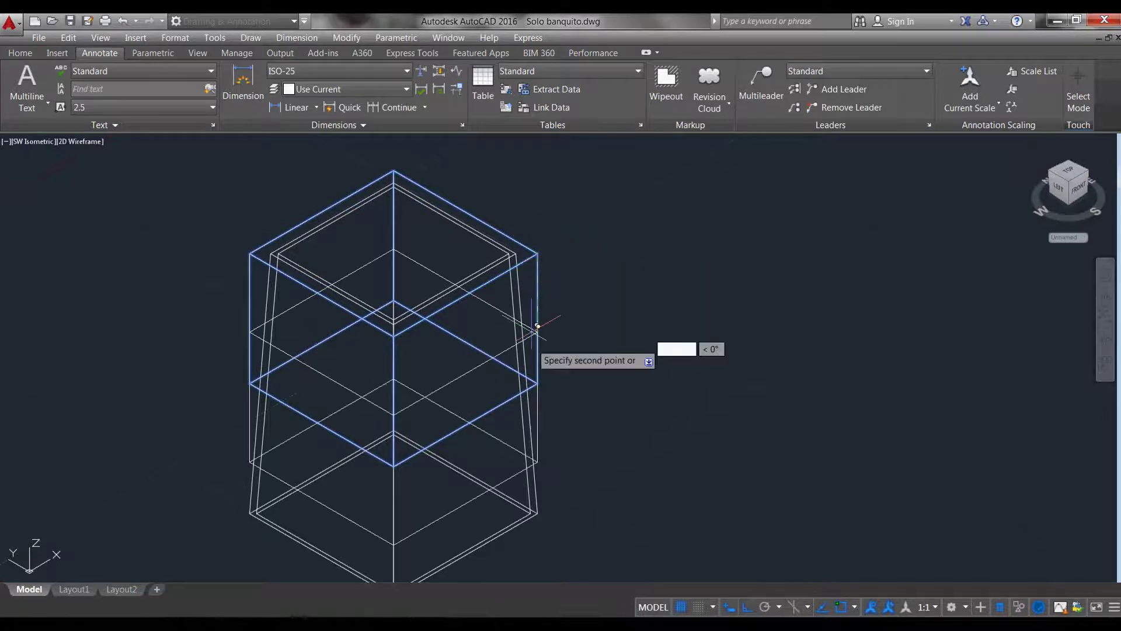
{"action": "scroll", "coordinate": [528, 318], "scroll_direction": "up", "scroll_amount": 4}
{"action": "left_click", "coordinate": [528, 318]}
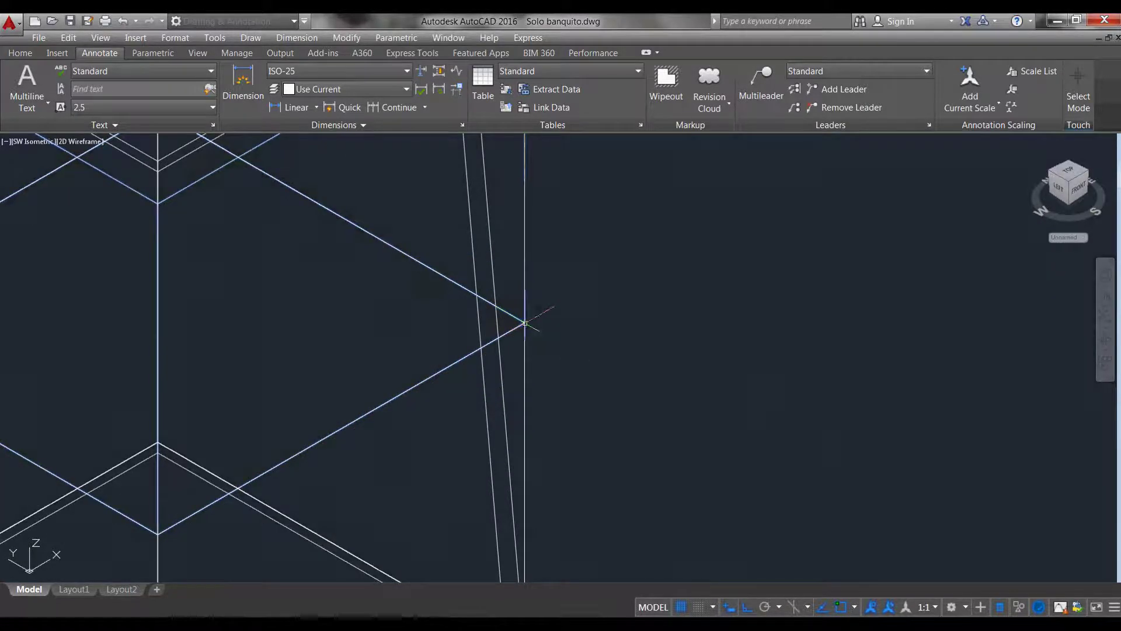
{"action": "scroll", "coordinate": [576, 325], "scroll_direction": "down", "scroll_amount": 4}
{"action": "scroll", "coordinate": [574, 331], "scroll_direction": "up", "scroll_amount": 4}
Shift the box down by grip and thin its height to 2.
{"action": "left_click", "coordinate": [553, 346]}
{"action": "left_click", "coordinate": [525, 327]}
{"action": "scroll", "coordinate": [526, 333], "scroll_direction": "down", "scroll_amount": 4}
{"action": "scroll", "coordinate": [446, 371], "scroll_direction": "up", "scroll_amount": 4}
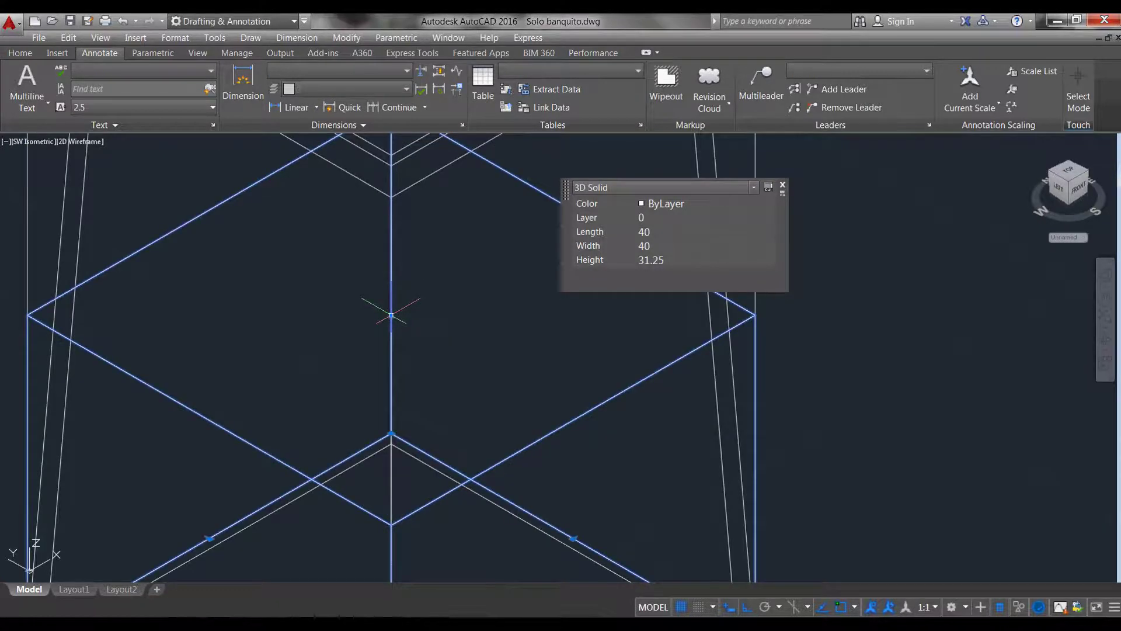
{"action": "left_click", "coordinate": [391, 316]}
{"action": "key", "text": "Return"}
{"action": "scroll", "coordinate": [447, 385], "scroll_direction": "down", "scroll_amount": 3}
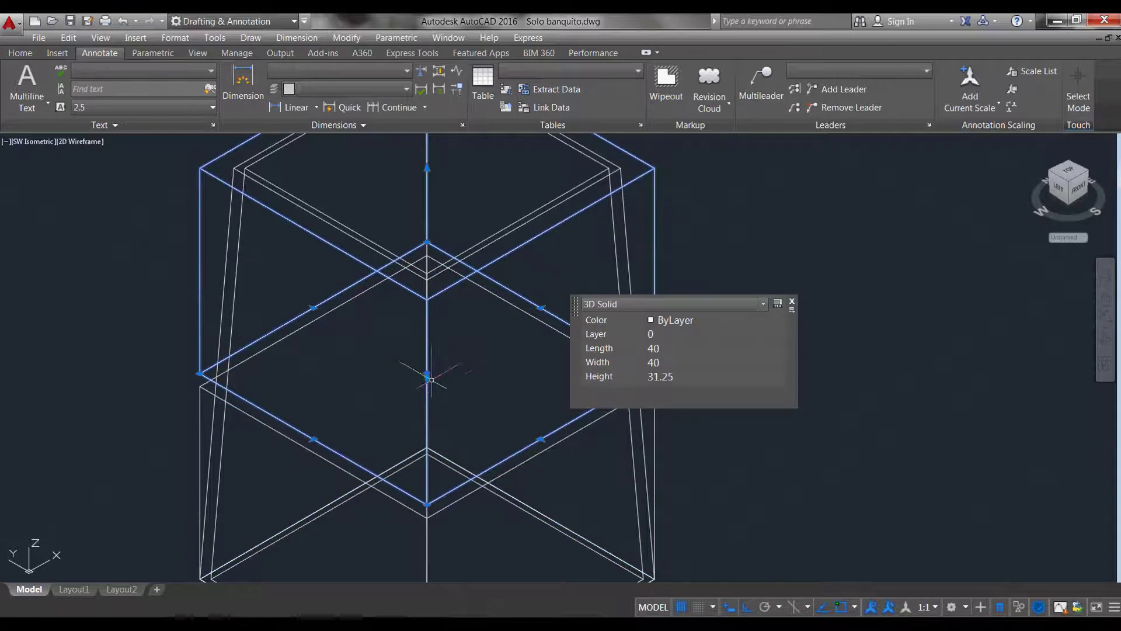
{"action": "left_click", "coordinate": [427, 377]}
{"action": "type", "text": "2"}
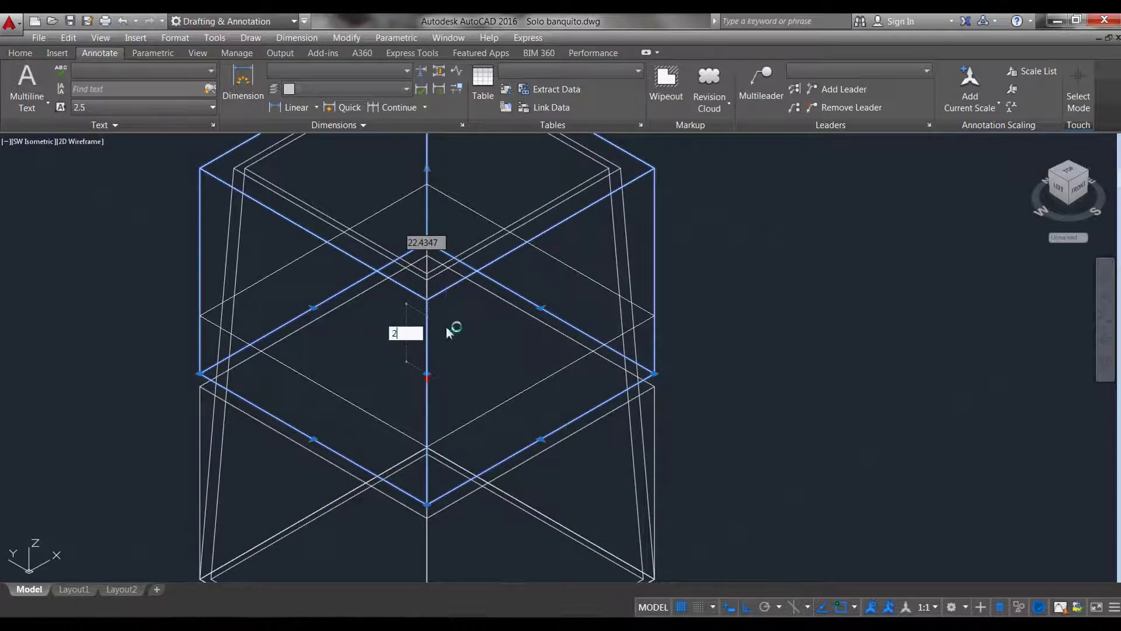
{"action": "key", "text": "Return"}
{"action": "key", "text": "Escape"}
Subtract the inner box from the outer solid, leaving a hollow square frame.
{"action": "type", "text": "u"}
{"action": "key", "text": "Return"}
{"action": "left_click", "coordinate": [613, 230]}
{"action": "key", "text": "Return"}
{"action": "left_click", "coordinate": [660, 379]}
{"action": "left_click", "coordinate": [634, 350]}
{"action": "key", "text": "Return"}
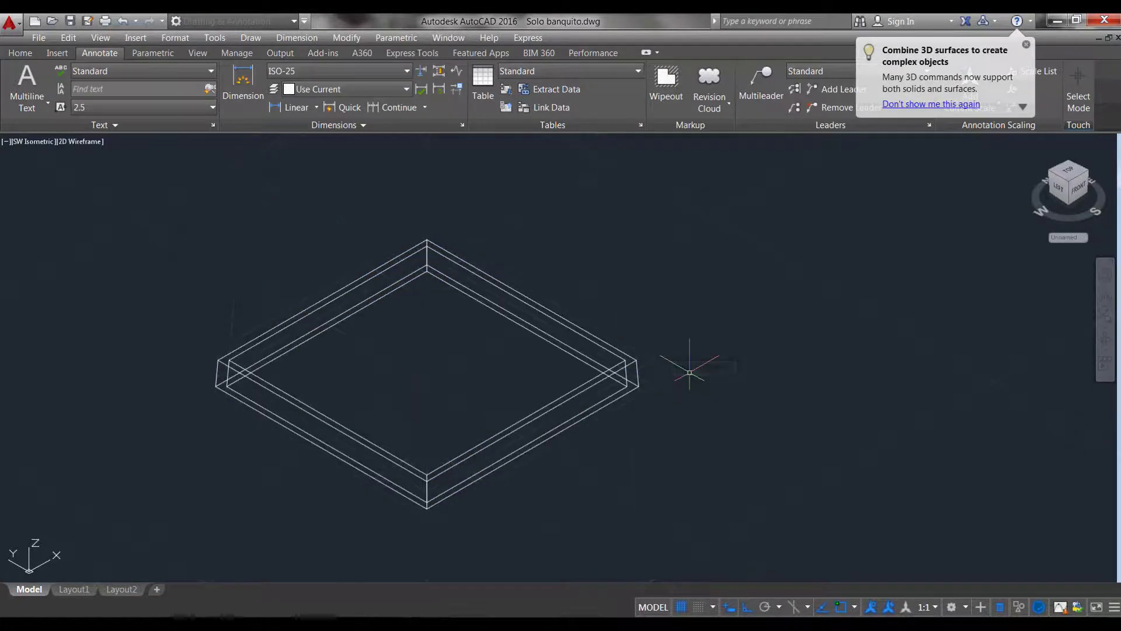
{"action": "type", "text": "M"}
Move the hollow square frame 150 units into the stool.
{"action": "key", "text": "Return"}
{"action": "left_click", "coordinate": [602, 389]}
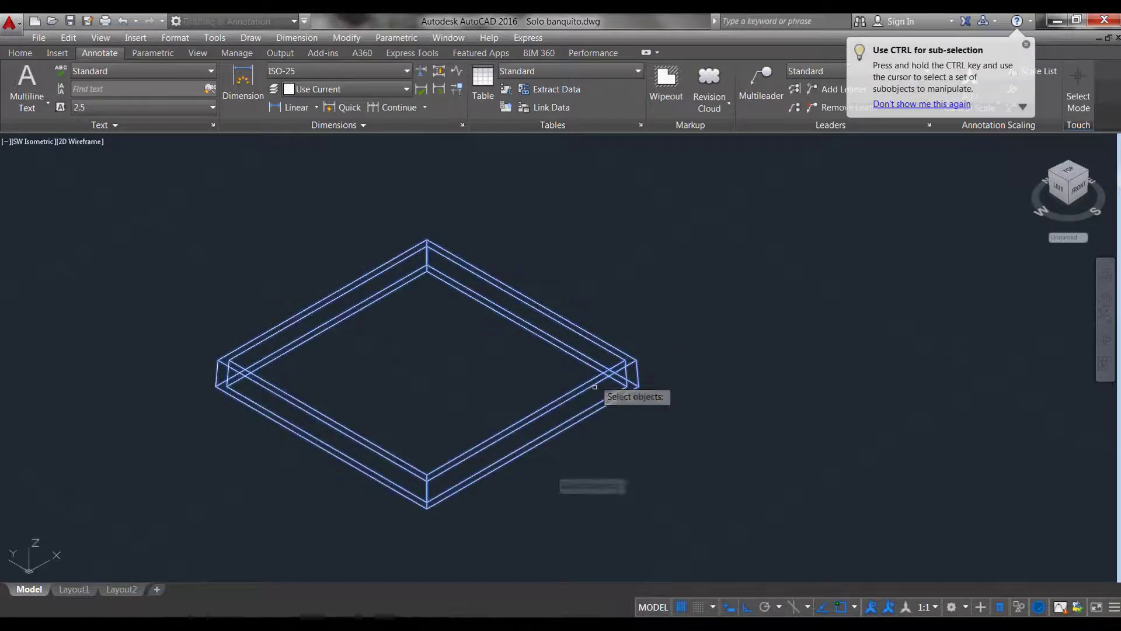
{"action": "scroll", "coordinate": [526, 485], "scroll_direction": "down", "scroll_amount": 8}
{"action": "key", "text": "Return"}
{"action": "left_click", "coordinate": [783, 489]}
{"action": "type", "text": "150"}
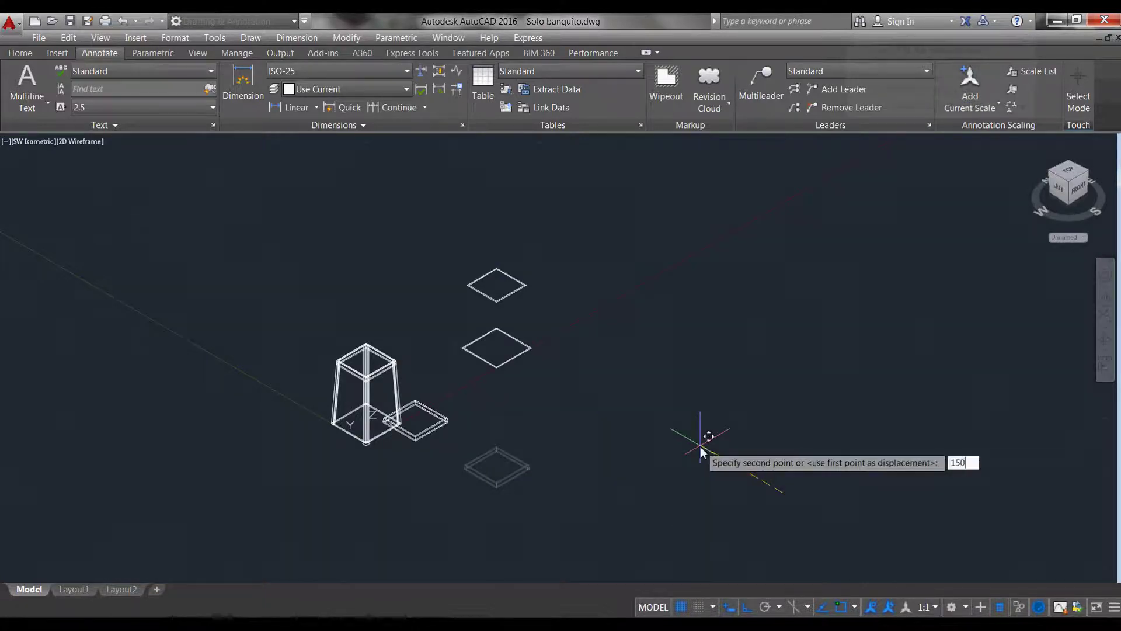
{"action": "key", "text": "Return"}
{"action": "scroll", "coordinate": [409, 380], "scroll_direction": "up", "scroll_amount": 5}
{"action": "scroll", "coordinate": [476, 391], "scroll_direction": "up", "scroll_amount": 1}
{"action": "scroll", "coordinate": [212, 317], "scroll_direction": "up", "scroll_amount": 1}
{"action": "scroll", "coordinate": [232, 368], "scroll_direction": "up", "scroll_amount": 4}
{"action": "scroll", "coordinate": [253, 299], "scroll_direction": "down", "scroll_amount": 6}
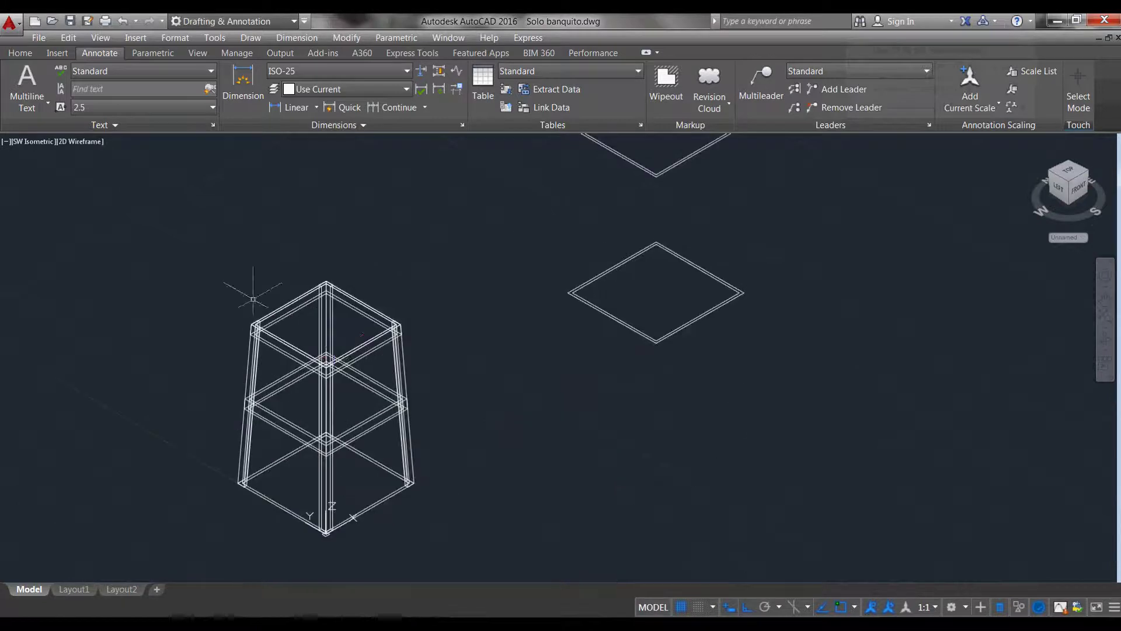
{"action": "scroll", "coordinate": [386, 518], "scroll_direction": "up", "scroll_amount": 4}
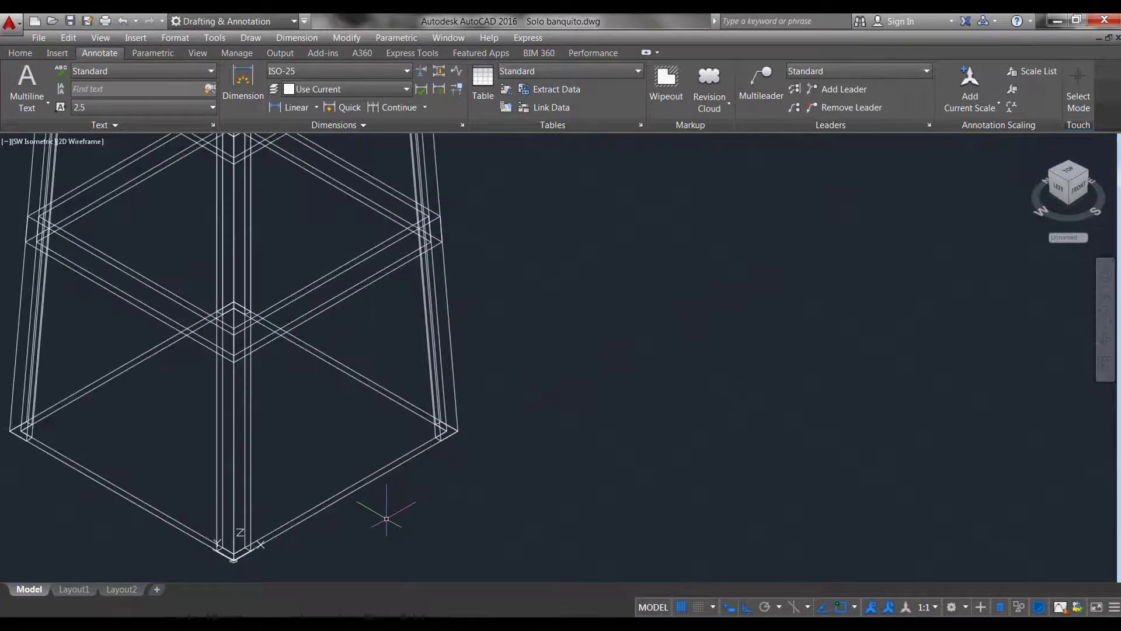
{"action": "type", "text": "M"}
Move the stool's top and bottom square frames straight down along the legs.
{"action": "key", "text": "Return"}
{"action": "scroll", "coordinate": [382, 555], "scroll_direction": "down", "scroll_amount": 5}
{"action": "scroll", "coordinate": [350, 392], "scroll_direction": "up", "scroll_amount": 6}
{"action": "left_click", "coordinate": [310, 411]}
{"action": "left_click", "coordinate": [260, 382]}
{"action": "left_click", "coordinate": [325, 428]}
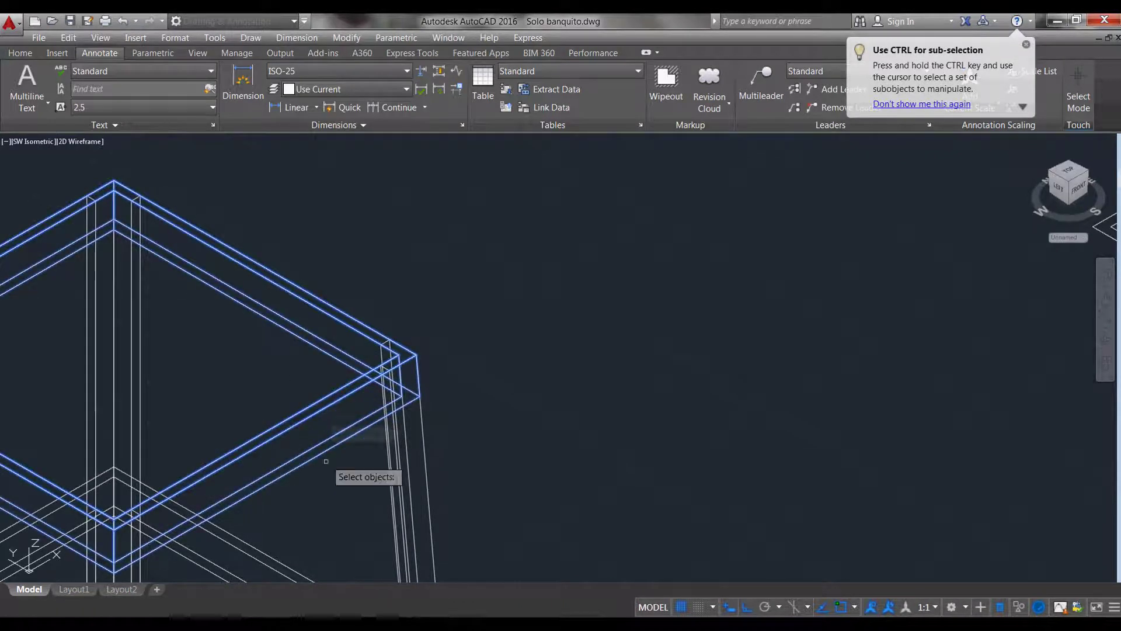
{"action": "scroll", "coordinate": [336, 461], "scroll_direction": "down", "scroll_amount": 2}
{"action": "scroll", "coordinate": [409, 444], "scroll_direction": "down", "scroll_amount": 4}
{"action": "key", "text": "Return"}
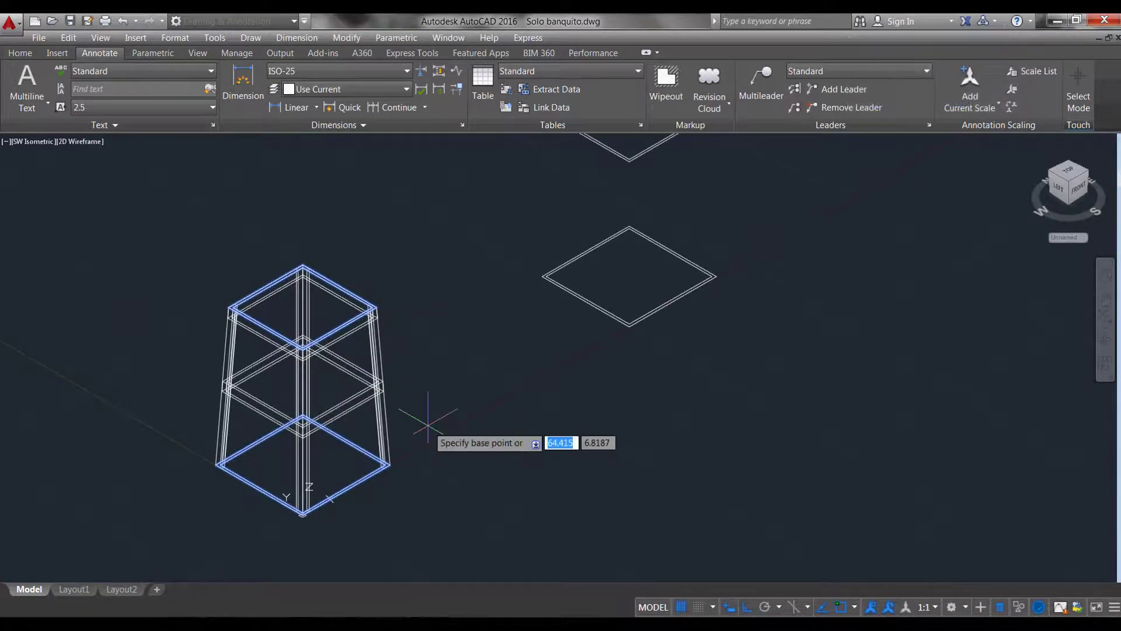
{"action": "left_click", "coordinate": [429, 426]}
{"action": "left_click", "coordinate": [540, 471]}
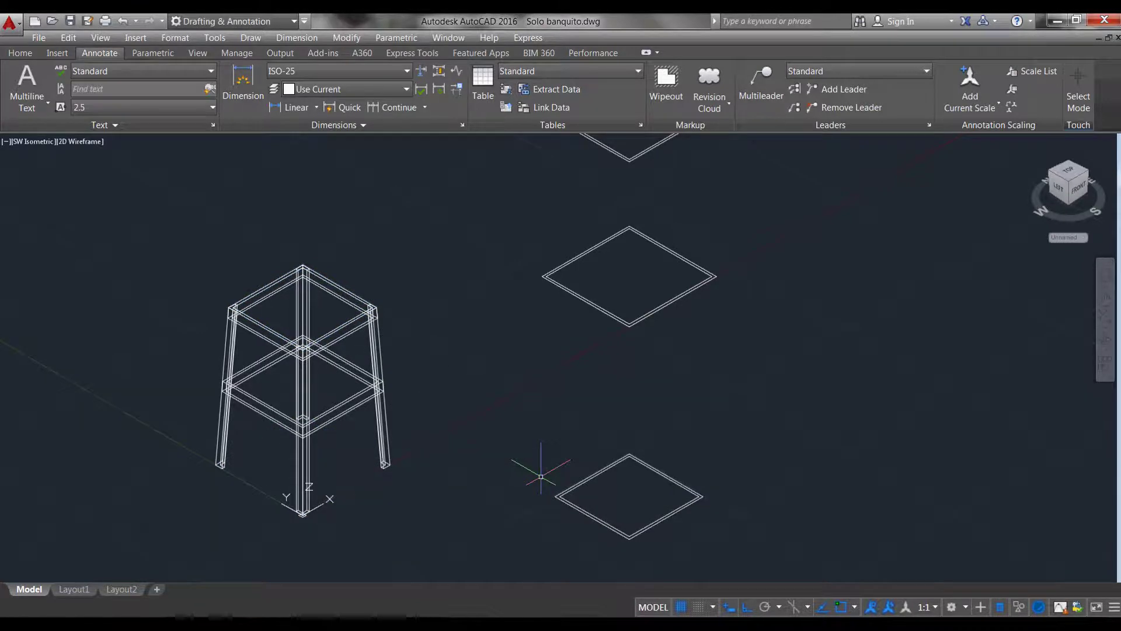
{"action": "scroll", "coordinate": [438, 358], "scroll_direction": "down", "scroll_amount": 4}
{"action": "scroll", "coordinate": [536, 501], "scroll_direction": "up", "scroll_amount": 4}
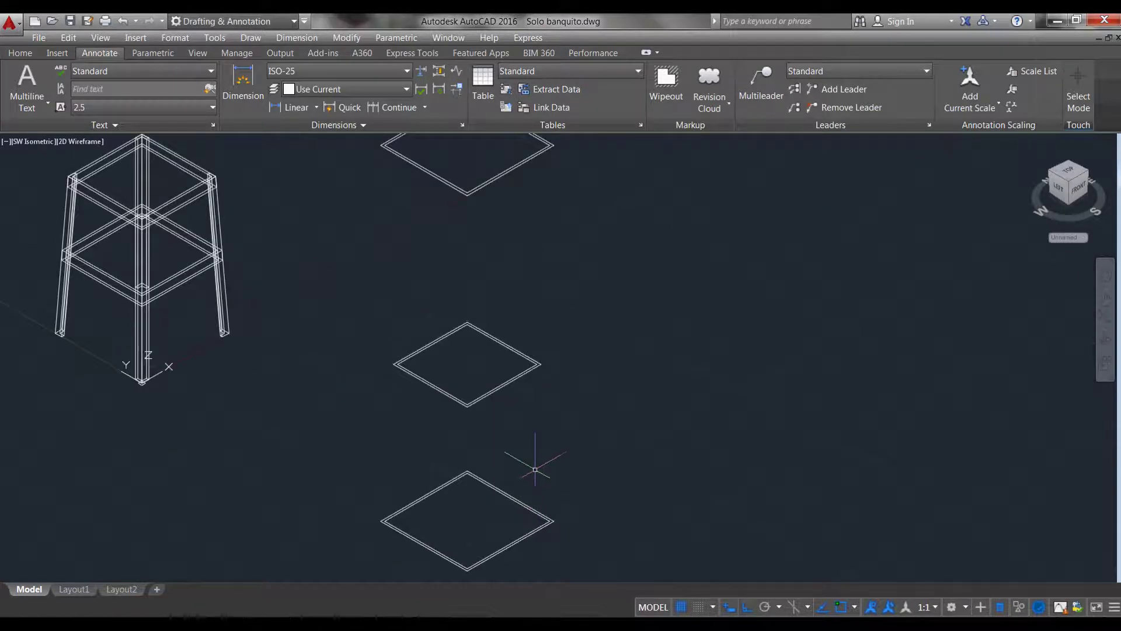
{"action": "scroll", "coordinate": [508, 386], "scroll_direction": "up", "scroll_amount": 1}
{"action": "scroll", "coordinate": [511, 388], "scroll_direction": "up", "scroll_amount": 1}
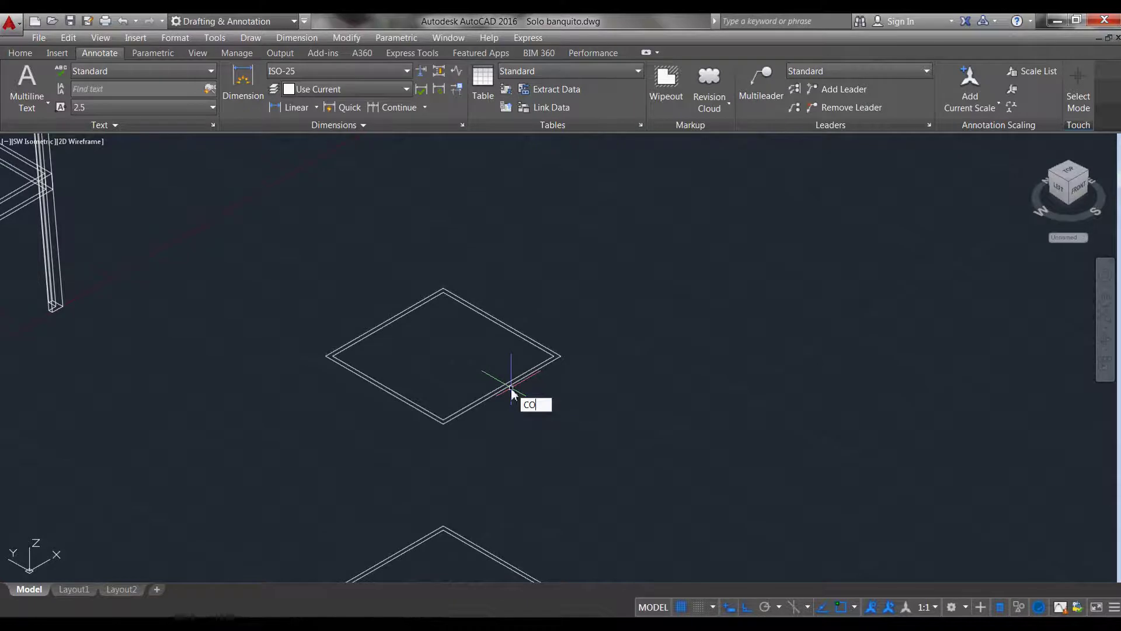
Copy the square outline 150 units away to a new height.
{"action": "key", "text": "Return"}
{"action": "scroll", "coordinate": [561, 370], "scroll_direction": "up", "scroll_amount": 3}
{"action": "left_click", "coordinate": [563, 339]}
{"action": "scroll", "coordinate": [584, 421], "scroll_direction": "down", "scroll_amount": 2}
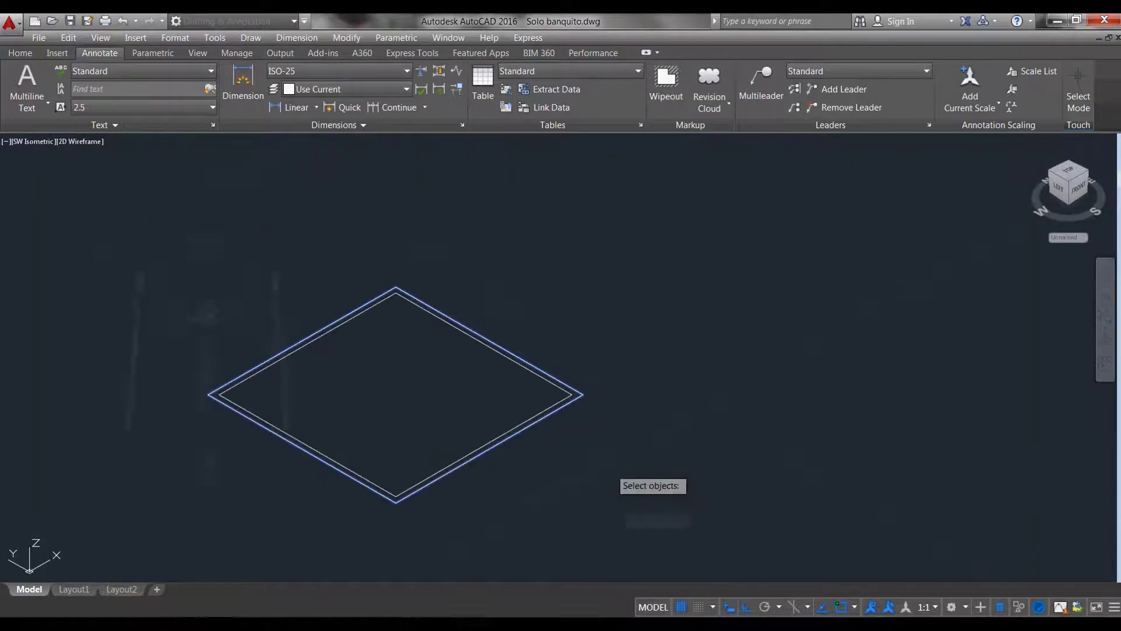
{"action": "scroll", "coordinate": [610, 461], "scroll_direction": "down", "scroll_amount": 5}
{"action": "key", "text": "Return"}
{"action": "left_click", "coordinate": [407, 542]}
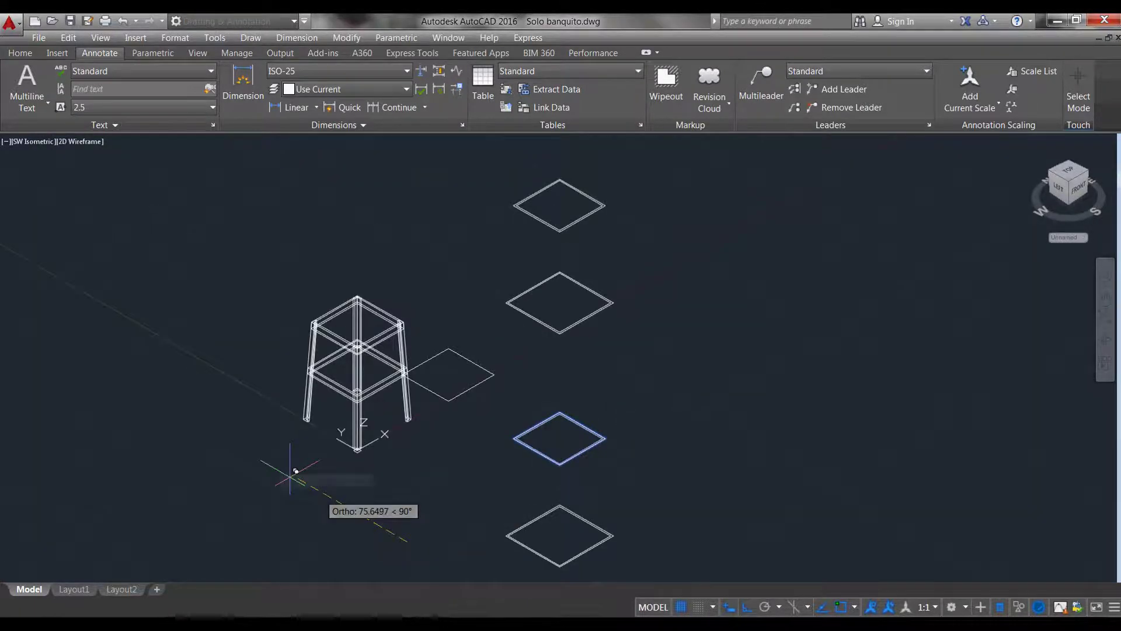
{"action": "type", "text": "150"}
{"action": "key", "text": "Return"}
{"action": "key", "text": "Return"}
{"action": "scroll", "coordinate": [397, 426], "scroll_direction": "up", "scroll_amount": 5}
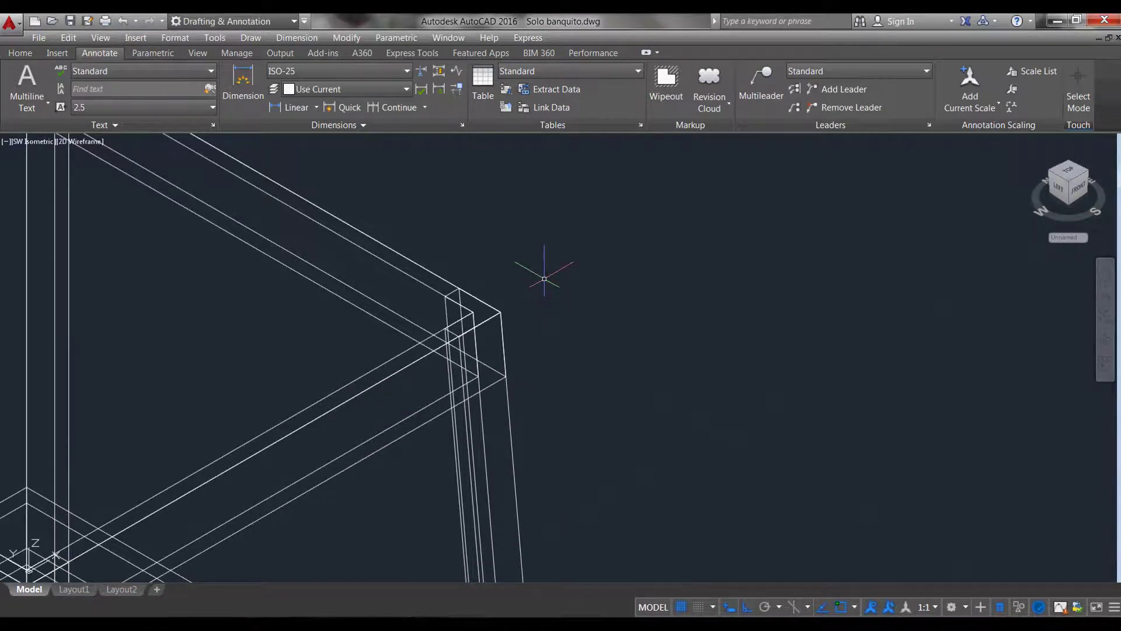
{"action": "type", "text": "O"}
Offset the stool's top outline and lift the offset line 2 units.
{"action": "key", "text": "Return"}
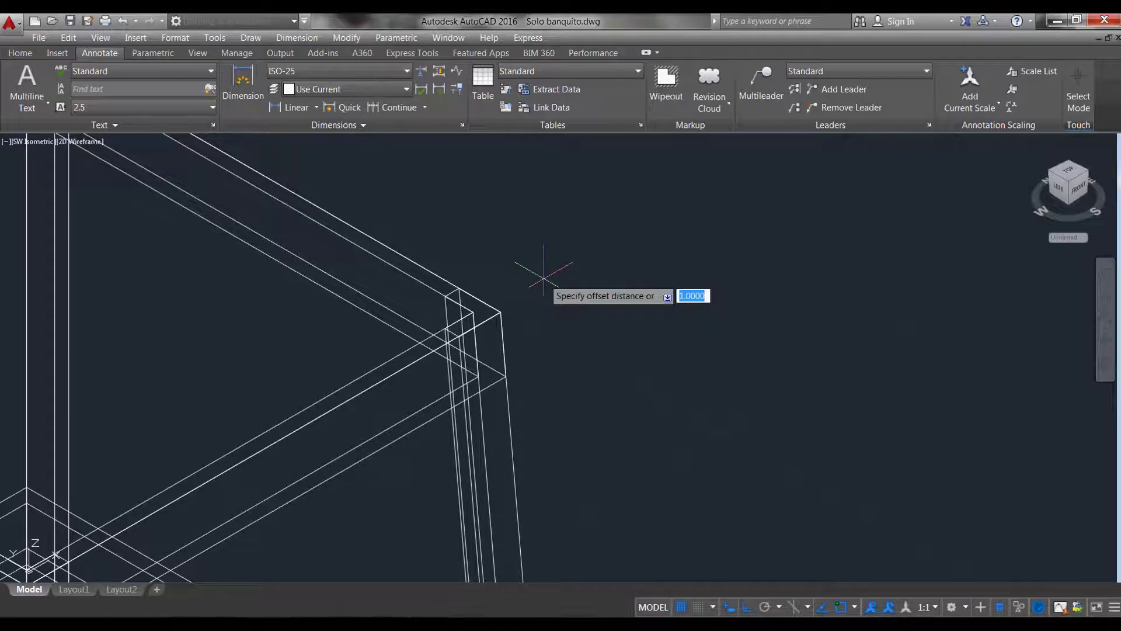
{"action": "left_click", "coordinate": [420, 273]}
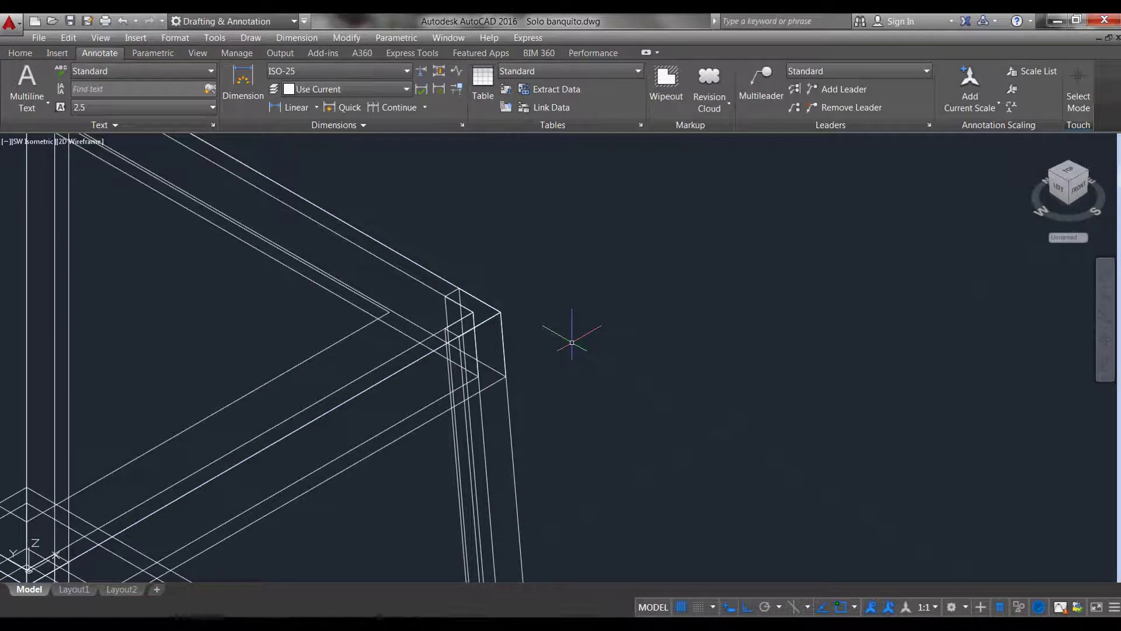
{"action": "type", "text": "M"}
{"action": "key", "text": "Return"}
{"action": "left_click", "coordinate": [345, 338]}
{"action": "key", "text": "Return"}
{"action": "left_click", "coordinate": [642, 342]}
{"action": "type", "text": "2"}
{"action": "key", "text": "Return"}
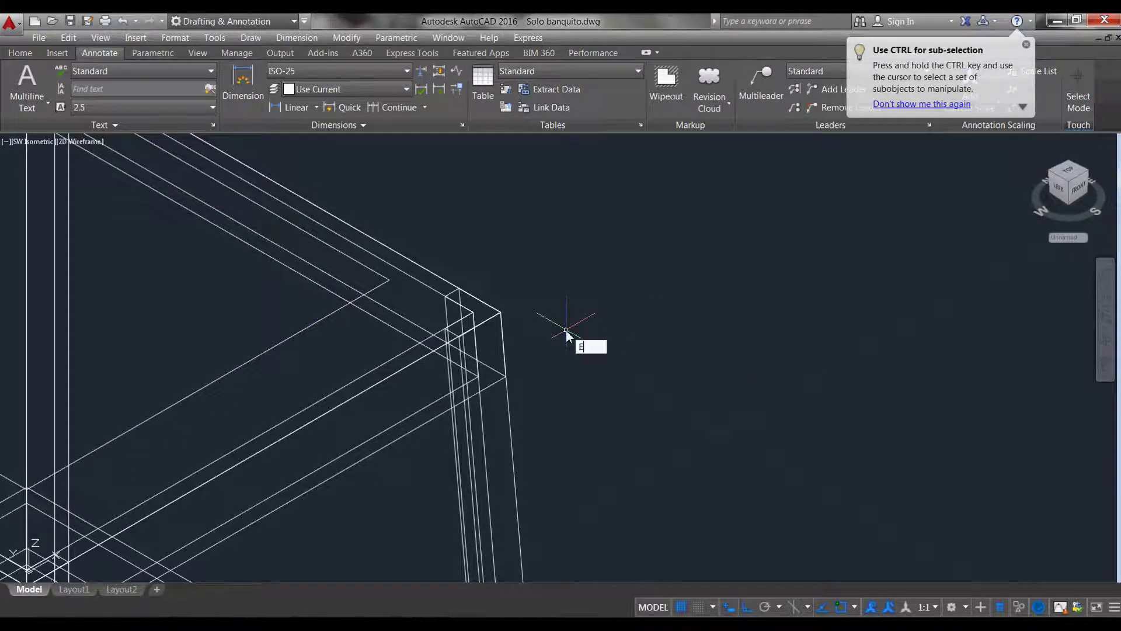
Start extruding the top outline, choosing the polyline among overlapping objects.
{"action": "key", "text": "Return"}
{"action": "left_click", "coordinate": [500, 326]}
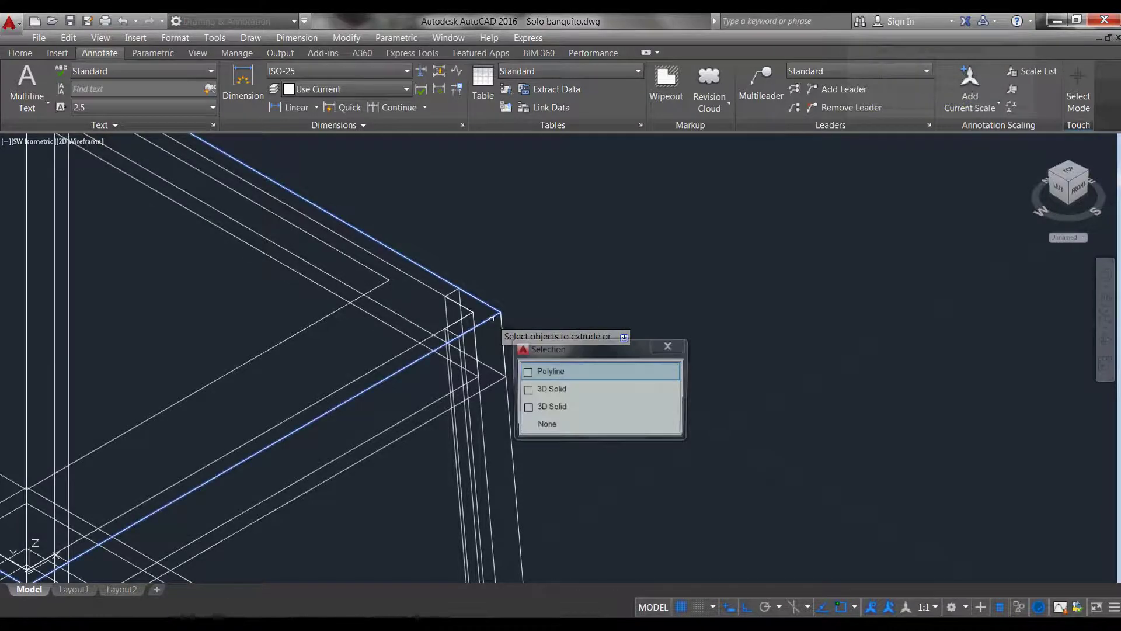
{"action": "left_click", "coordinate": [551, 372]}
{"action": "key", "text": "Return"}
{"action": "left_click", "coordinate": [556, 242]}
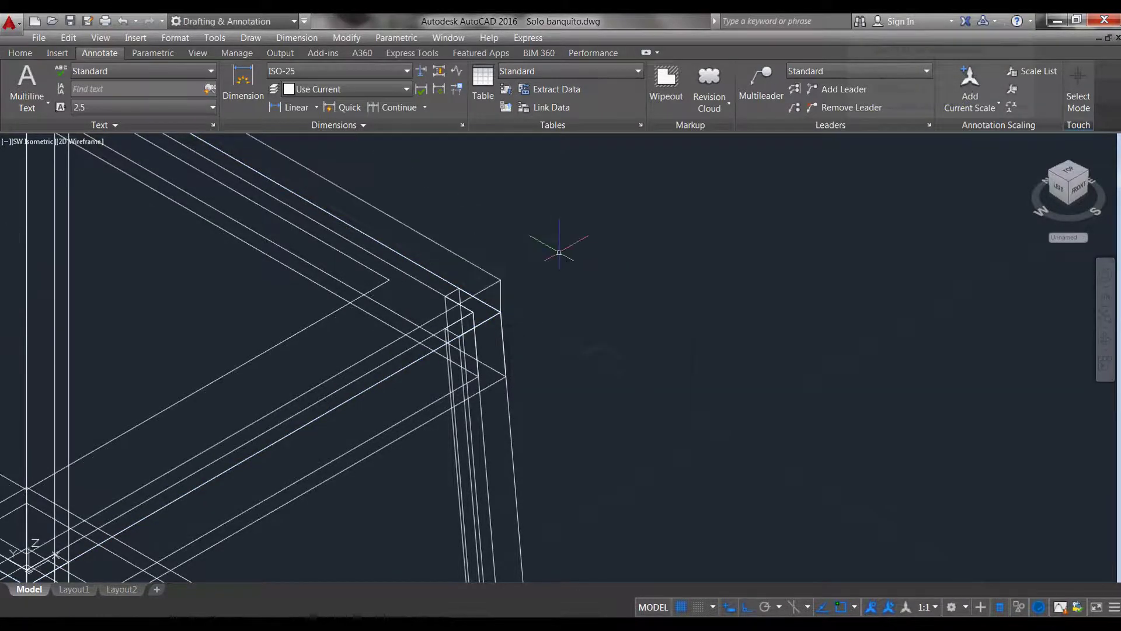
{"action": "scroll", "coordinate": [556, 243], "scroll_direction": "down", "scroll_amount": 3}
{"action": "scroll", "coordinate": [428, 375], "scroll_direction": "up", "scroll_amount": 2}
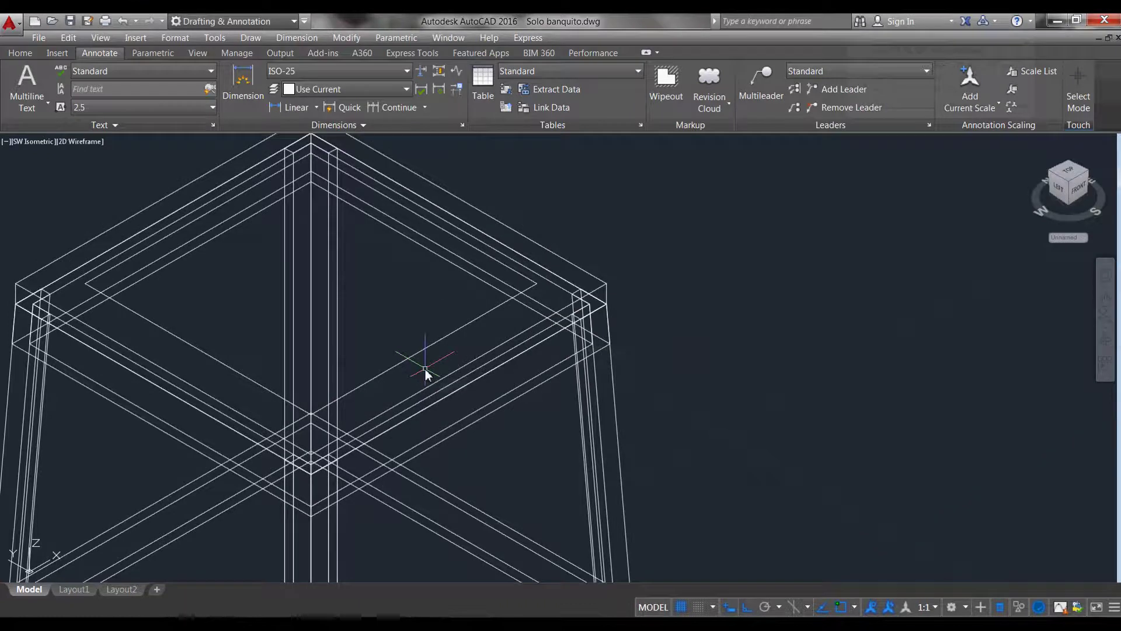
{"action": "type", "text": "EXT"}
Extrude the inner top rectangle to a height of 2, redoing a first attempt.
{"action": "key", "text": "Return"}
{"action": "left_click", "coordinate": [426, 350]}
{"action": "key", "text": "Return"}
{"action": "left_click", "coordinate": [699, 341]}
{"action": "key", "text": "Return"}
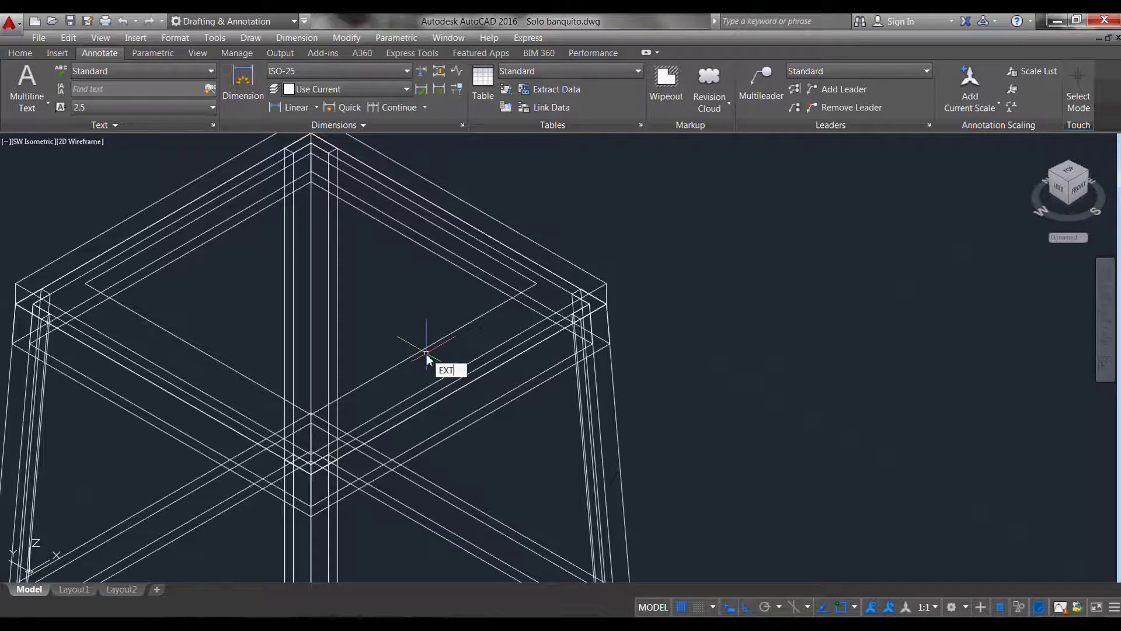
{"action": "key", "text": "Return"}
{"action": "left_click", "coordinate": [409, 357]}
{"action": "scroll", "coordinate": [506, 472], "scroll_direction": "down", "scroll_amount": 2}
{"action": "scroll", "coordinate": [506, 472], "scroll_direction": "down", "scroll_amount": 2}
{"action": "key", "text": "Return"}
{"action": "type", "text": "2"}
{"action": "key", "text": "Return"}
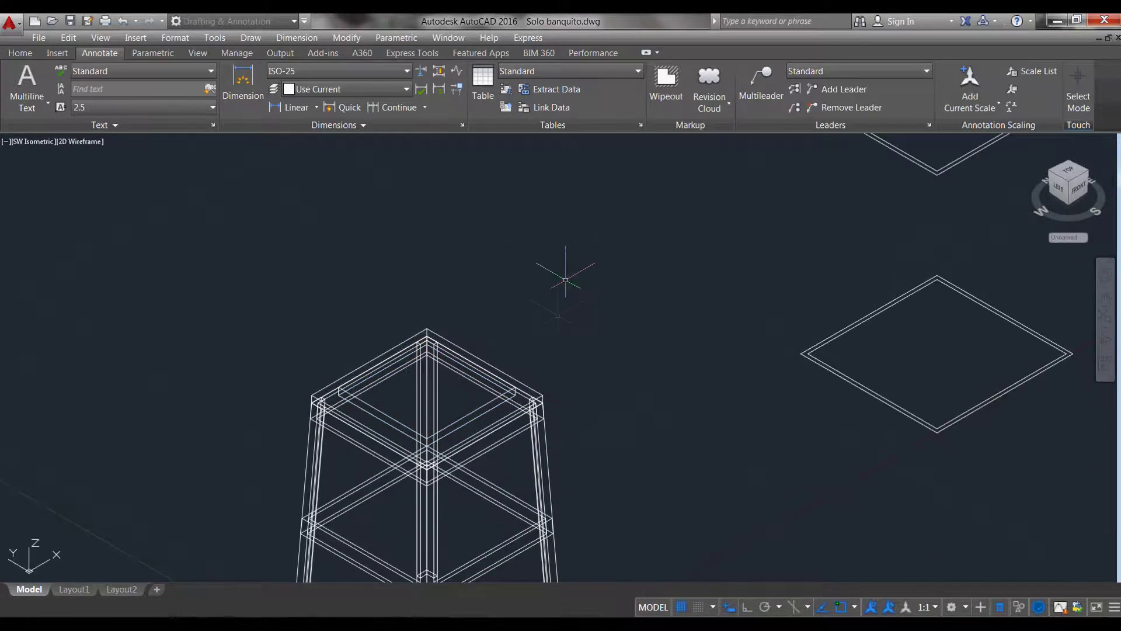
{"action": "scroll", "coordinate": [537, 401], "scroll_direction": "up", "scroll_amount": 4}
Extrude the stool's outer top outline into a seat board.
{"action": "key", "text": "Return"}
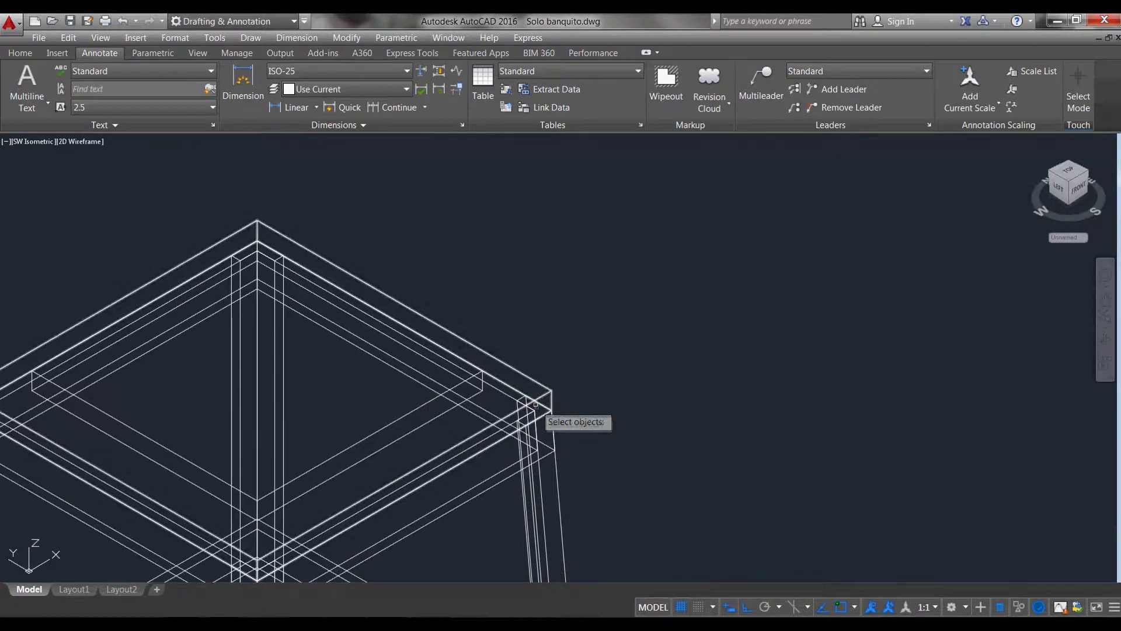
{"action": "scroll", "coordinate": [536, 404], "scroll_direction": "up", "scroll_amount": 2}
{"action": "left_click", "coordinate": [549, 382]}
{"action": "key", "text": "Return"}
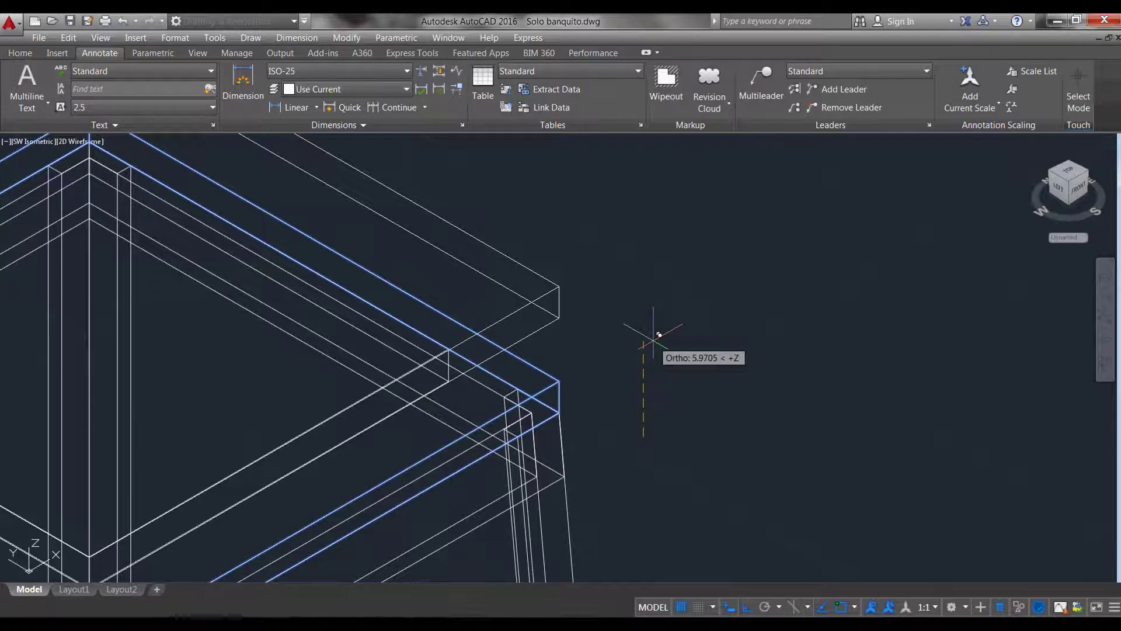
{"action": "scroll", "coordinate": [648, 318], "scroll_direction": "down", "scroll_amount": 4}
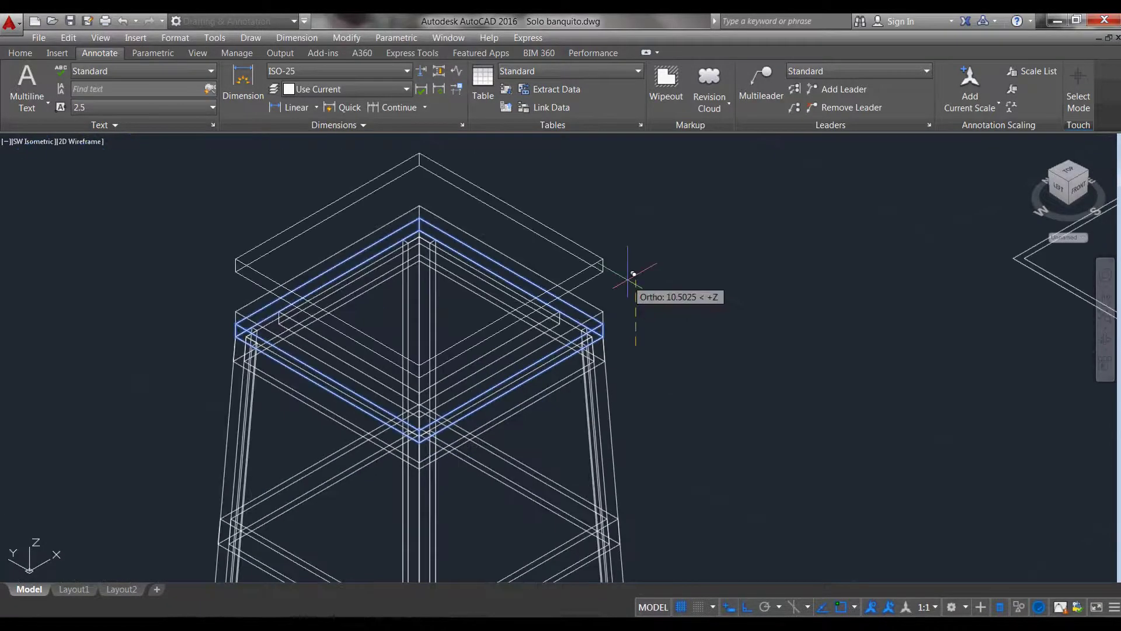
{"action": "left_click", "coordinate": [632, 275]}
{"action": "scroll", "coordinate": [620, 310], "scroll_direction": "up", "scroll_amount": 3}
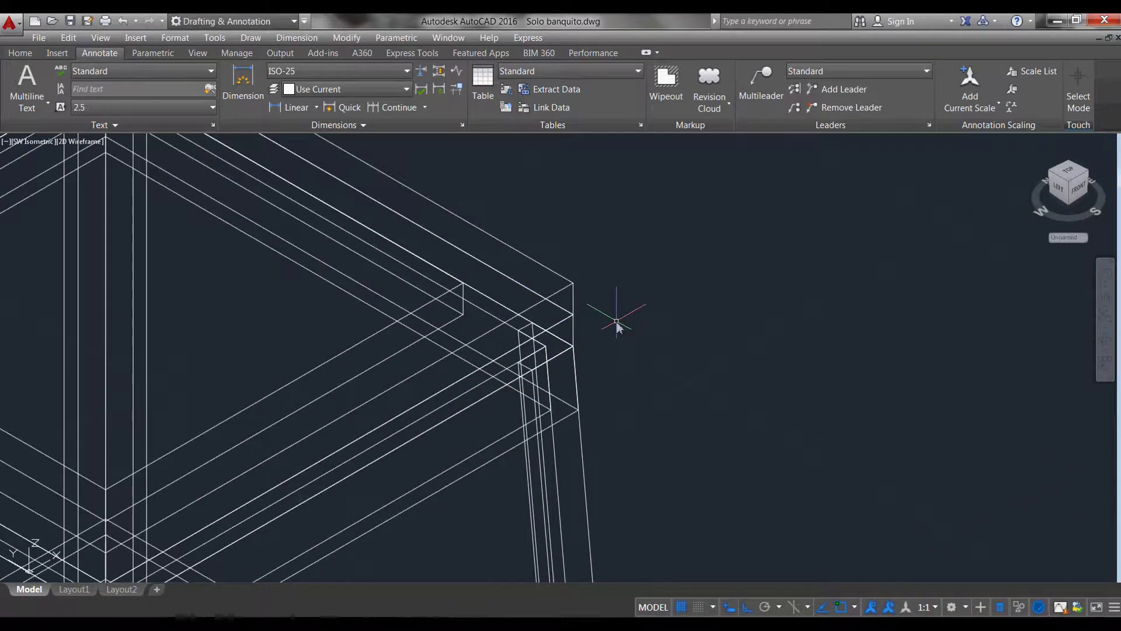
{"action": "type", "text": "M"}
Lift the seat board 2 units.
{"action": "key", "text": "Return"}
{"action": "left_click", "coordinate": [572, 295]}
{"action": "key", "text": "Return"}
{"action": "left_click", "coordinate": [683, 347]}
{"action": "type", "text": "2"}
{"action": "key", "text": "Return"}
{"action": "scroll", "coordinate": [642, 321], "scroll_direction": "down", "scroll_amount": 4}
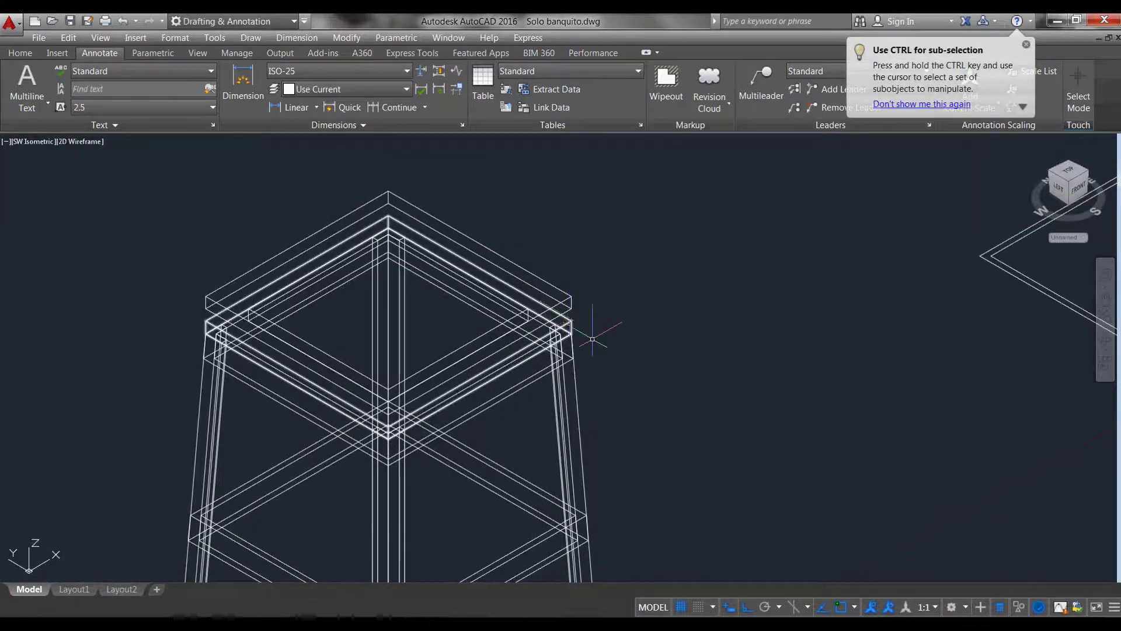
{"action": "key", "text": "Return"}
Finish the conceptual visual style and delete the four stray diamond outlines.
{"action": "type", "text": "c"}
{"action": "key", "text": "Return"}
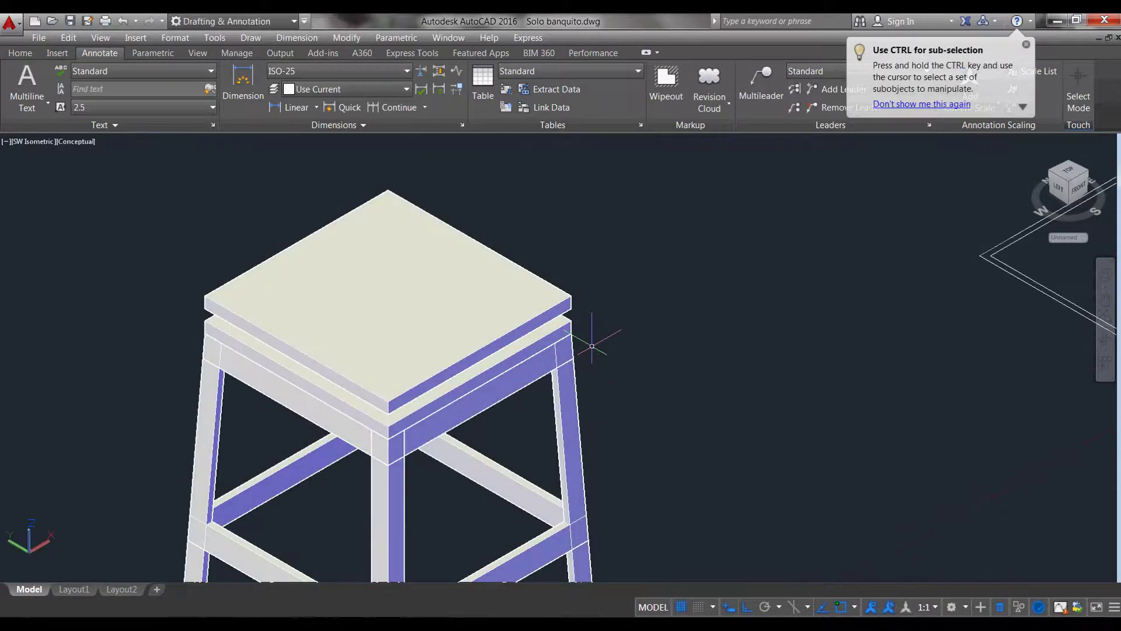
{"action": "scroll", "coordinate": [592, 346], "scroll_direction": "down", "scroll_amount": 5}
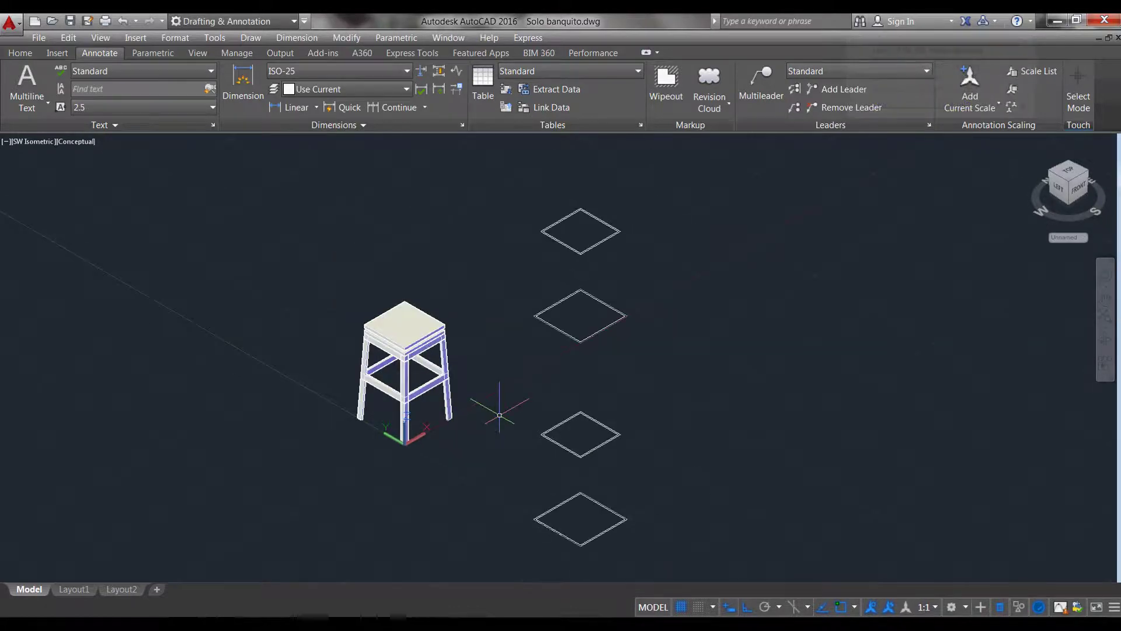
{"action": "left_click", "coordinate": [727, 526]}
{"action": "left_click", "coordinate": [546, 213]}
{"action": "key", "text": "Delete"}
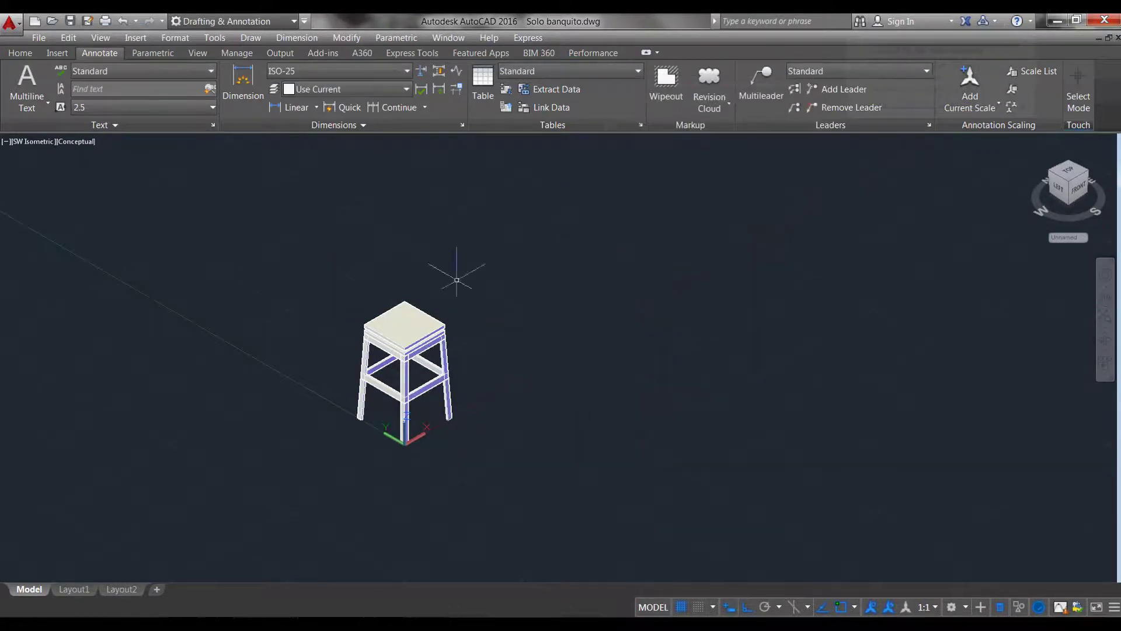
Put the seat board on layer BANCO ACABADO 1.
{"action": "scroll", "coordinate": [414, 297], "scroll_direction": "up", "scroll_amount": 5}
{"action": "scroll", "coordinate": [454, 374], "scroll_direction": "up", "scroll_amount": 2}
{"action": "left_click", "coordinate": [454, 373]}
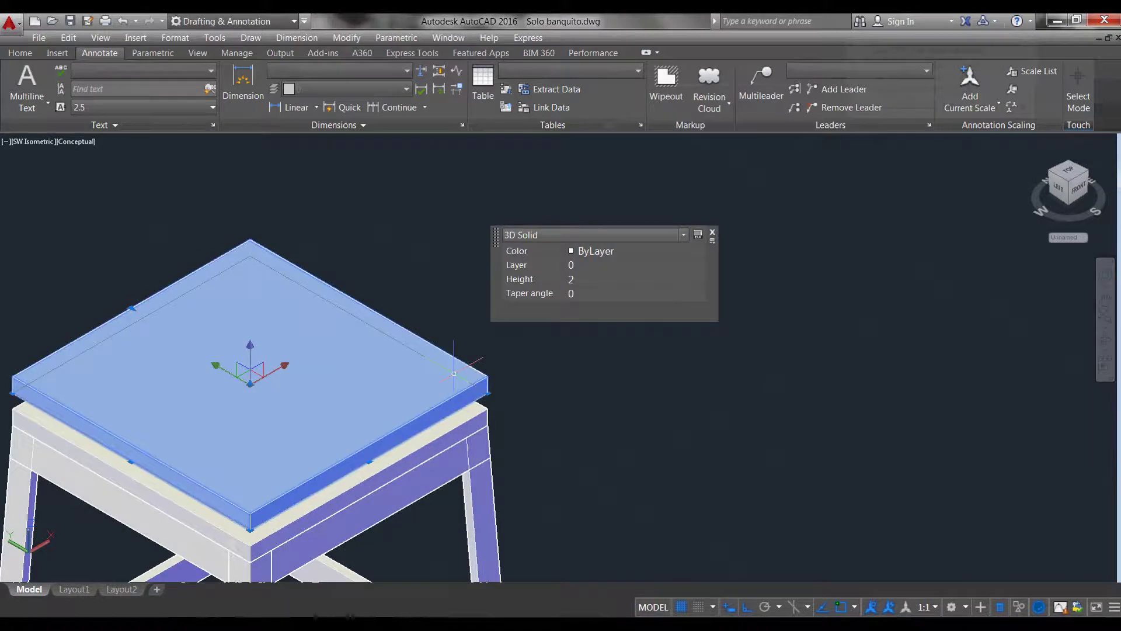
{"action": "left_click", "coordinate": [659, 263]}
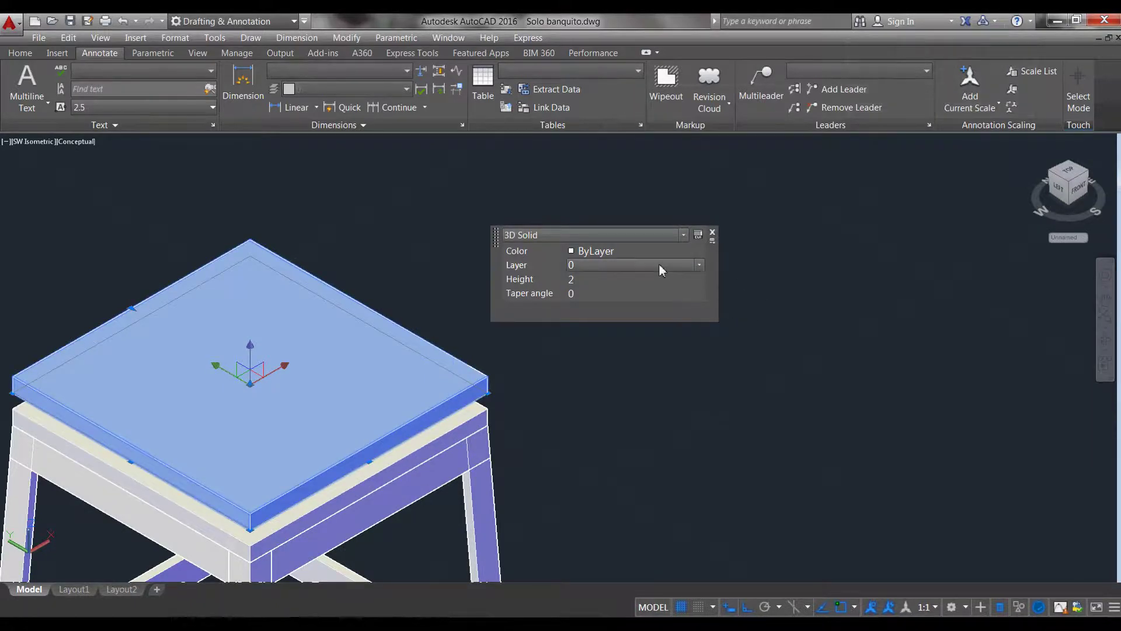
{"action": "left_click", "coordinate": [658, 292]}
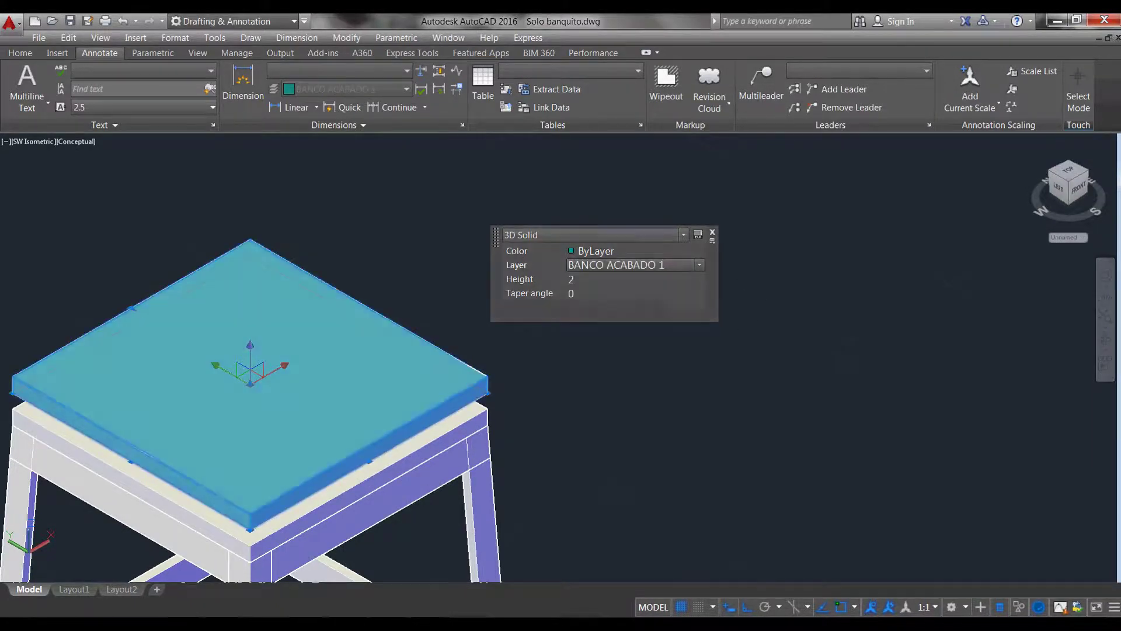
{"action": "key", "text": "Escape"}
Put the five frame solids on layer BANCO ACABADO 2 and orbit to a front-right view.
{"action": "scroll", "coordinate": [404, 278], "scroll_direction": "down", "scroll_amount": 6}
{"action": "left_click", "coordinate": [519, 518]}
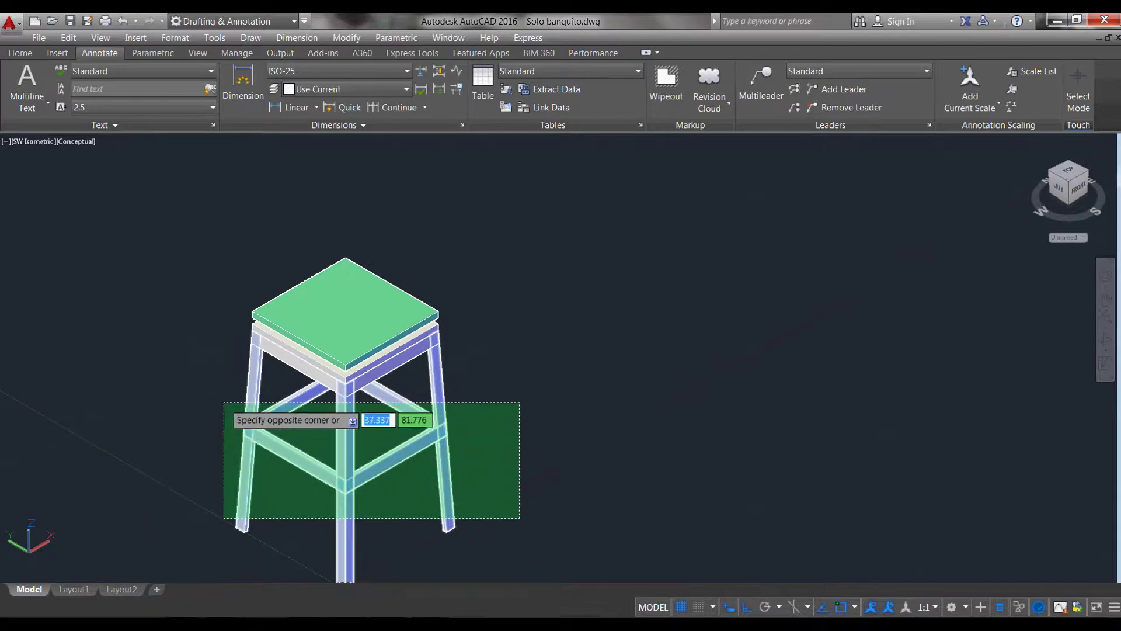
{"action": "left_click", "coordinate": [220, 408]}
{"action": "left_click", "coordinate": [441, 313]}
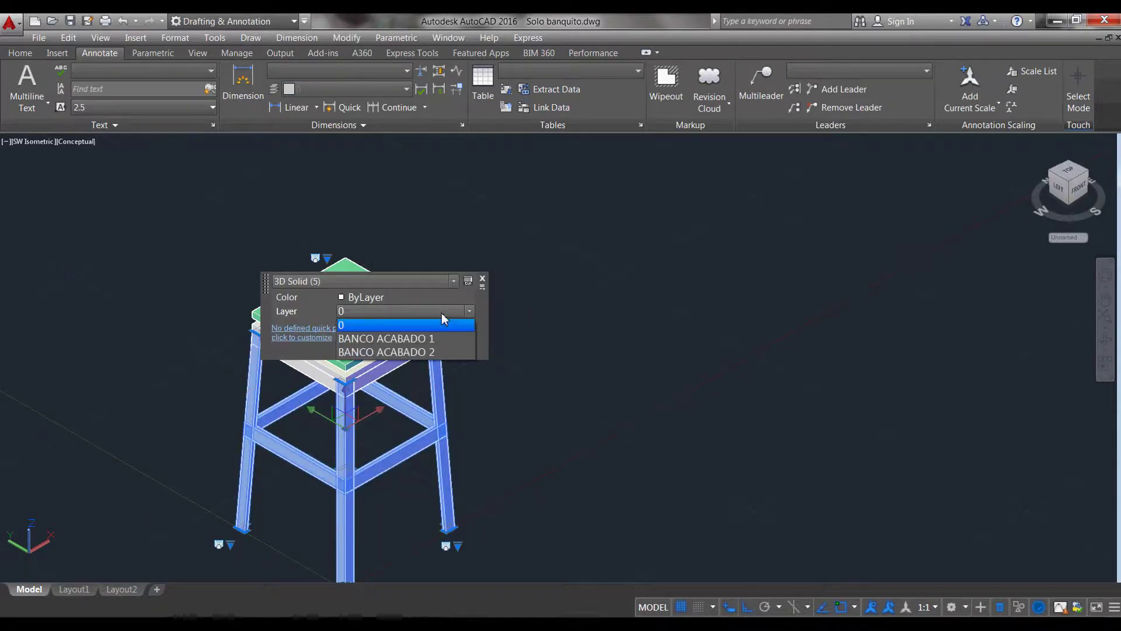
{"action": "left_click", "coordinate": [445, 349]}
{"action": "key", "text": "Escape"}
{"action": "scroll", "coordinate": [447, 359], "scroll_direction": "up", "scroll_amount": 4}
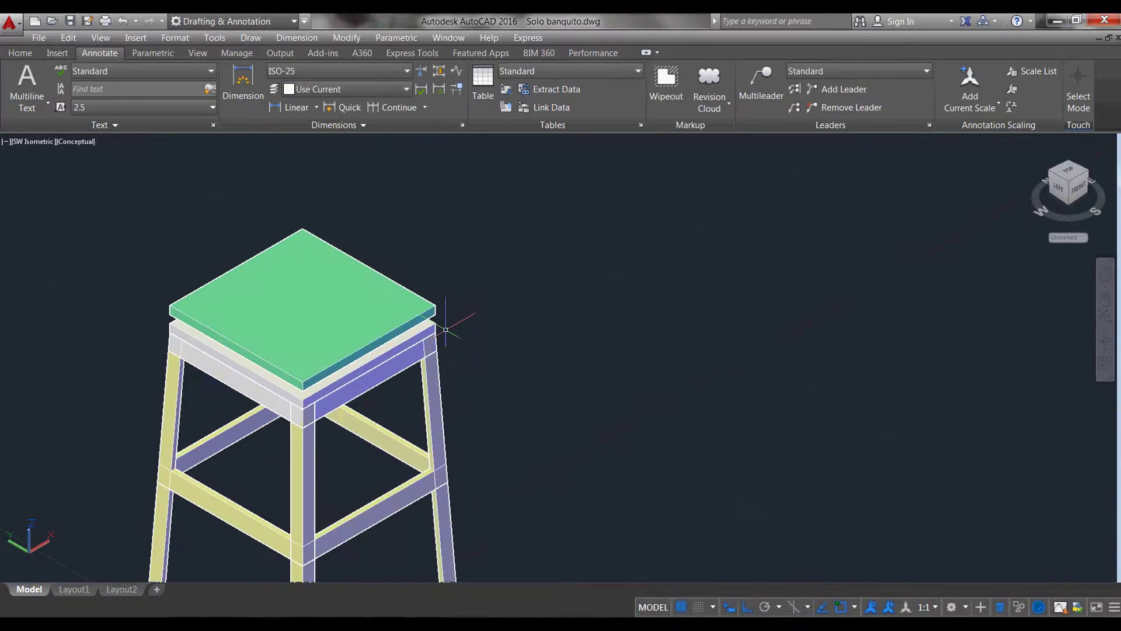
{"action": "middle_click_drag", "start_coordinate": [460, 356], "coordinate": [332, 382], "text": "shift"}
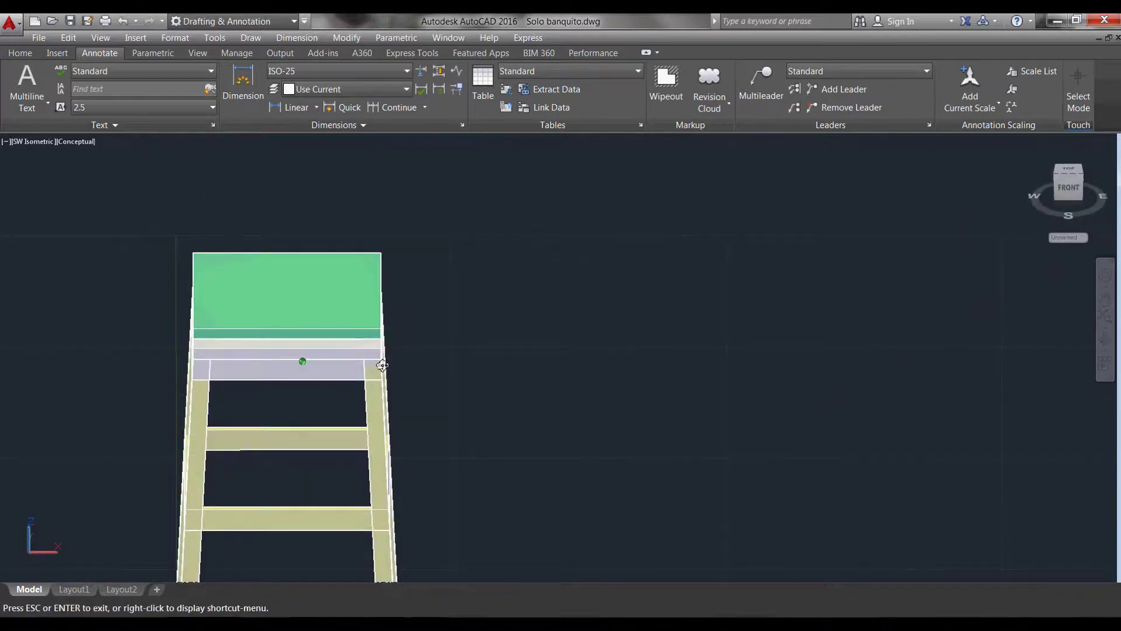
{"action": "scroll", "coordinate": [425, 392], "scroll_direction": "up", "scroll_amount": 2}
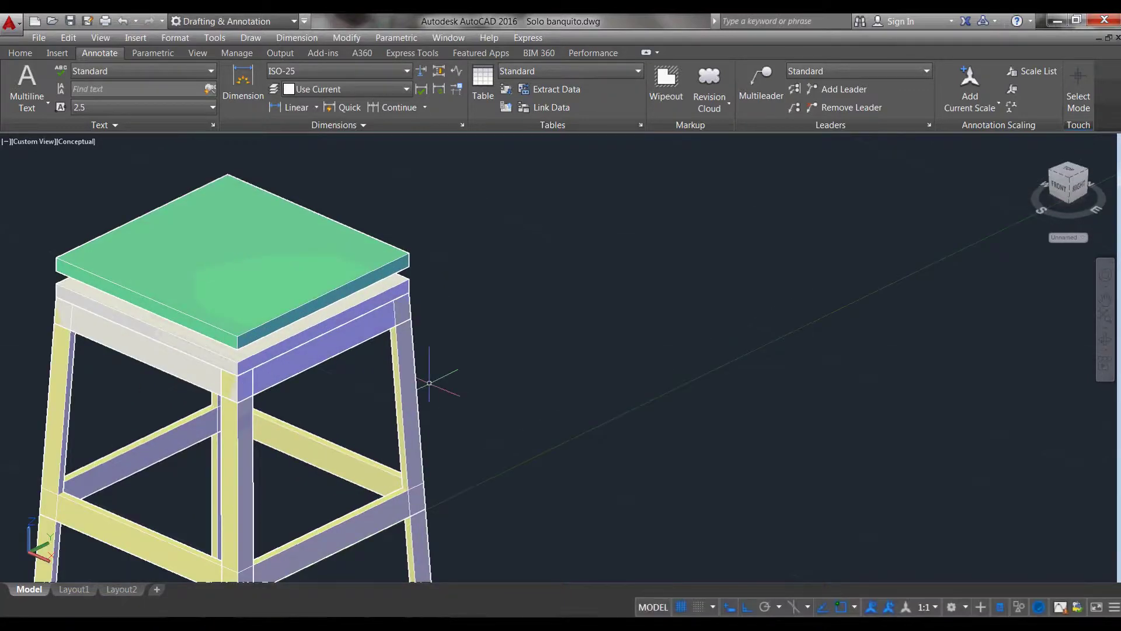
Match the right leg's properties onto the rim piece under the seat using MA.
{"action": "type", "text": "ma"}
{"action": "key", "text": "Return"}
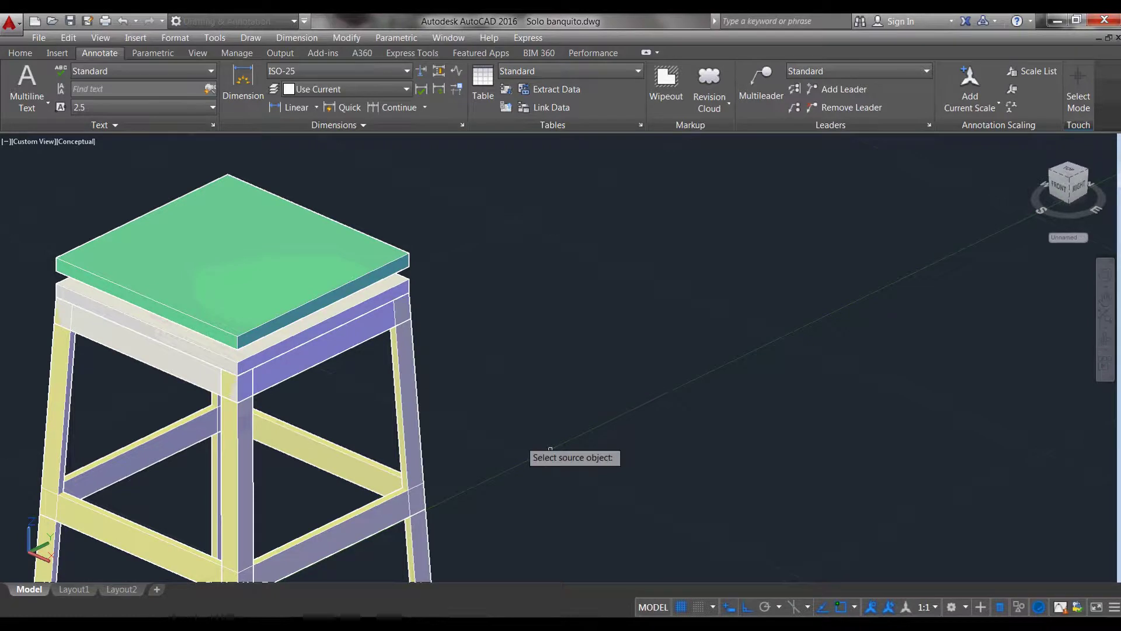
{"action": "left_click", "coordinate": [402, 370]}
{"action": "left_click", "coordinate": [350, 326]}
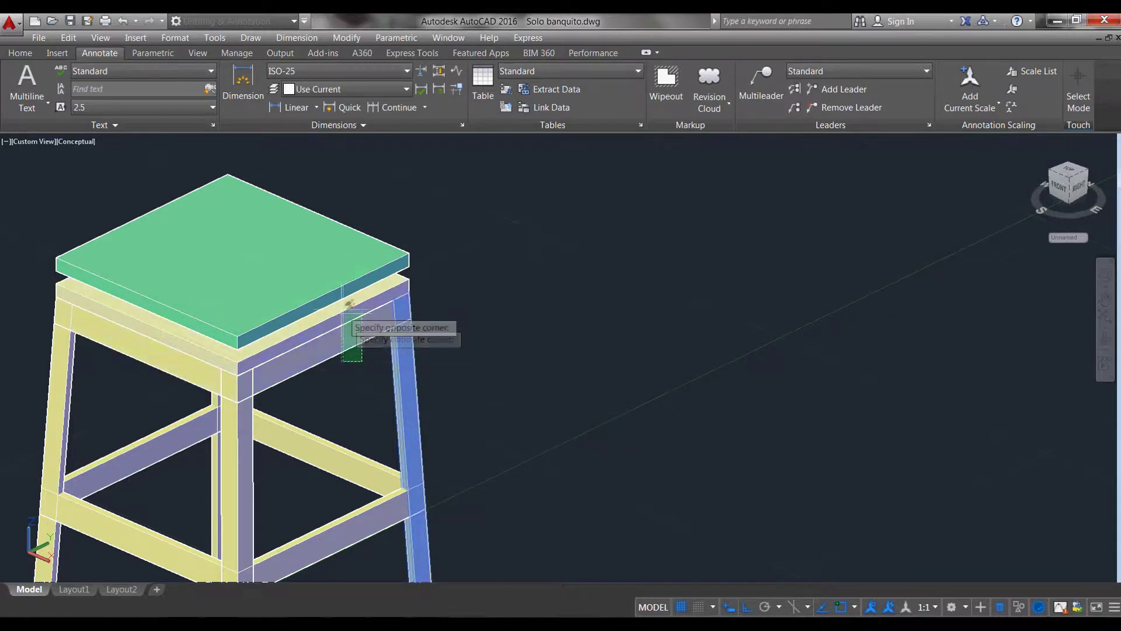
{"action": "key", "text": "Return"}
{"action": "scroll", "coordinate": [496, 293], "scroll_direction": "down", "scroll_amount": 3}
{"action": "scroll", "coordinate": [502, 380], "scroll_direction": "down", "scroll_amount": 2}
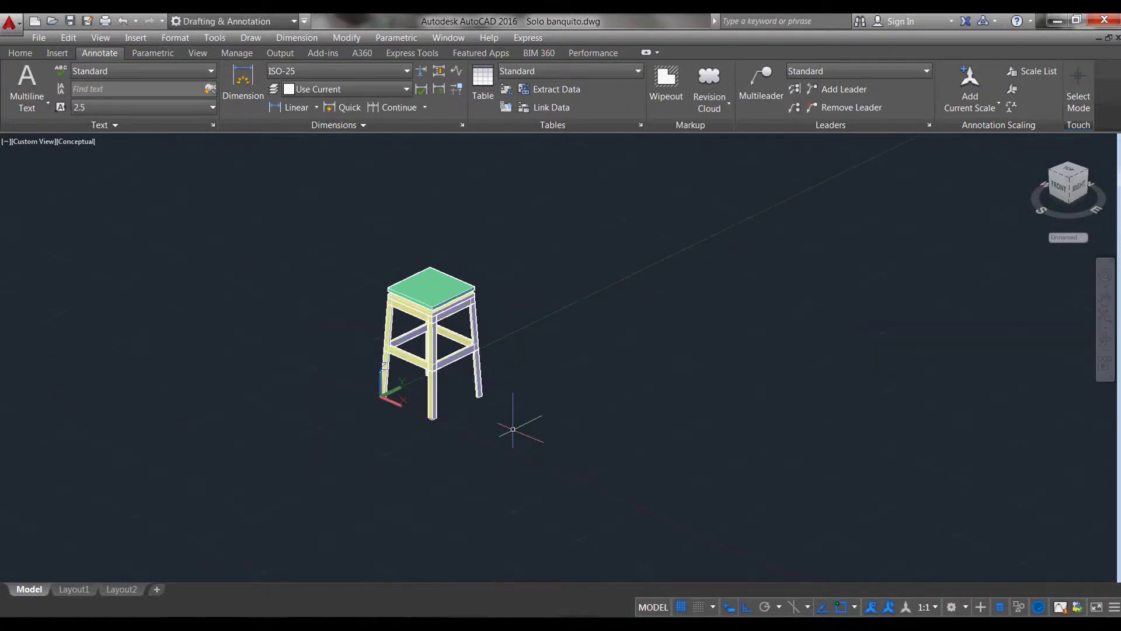
{"action": "scroll", "coordinate": [489, 375], "scroll_direction": "down", "scroll_amount": 2}
{"action": "scroll", "coordinate": [468, 339], "scroll_direction": "up", "scroll_amount": 3}
{"action": "scroll", "coordinate": [461, 304], "scroll_direction": "up", "scroll_amount": 3}
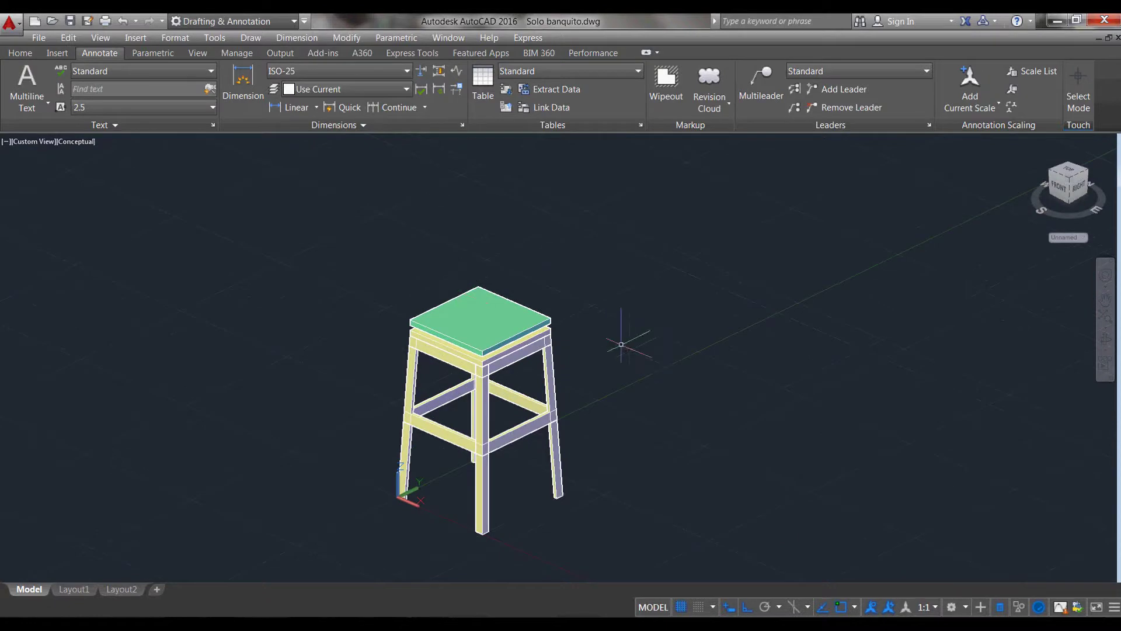